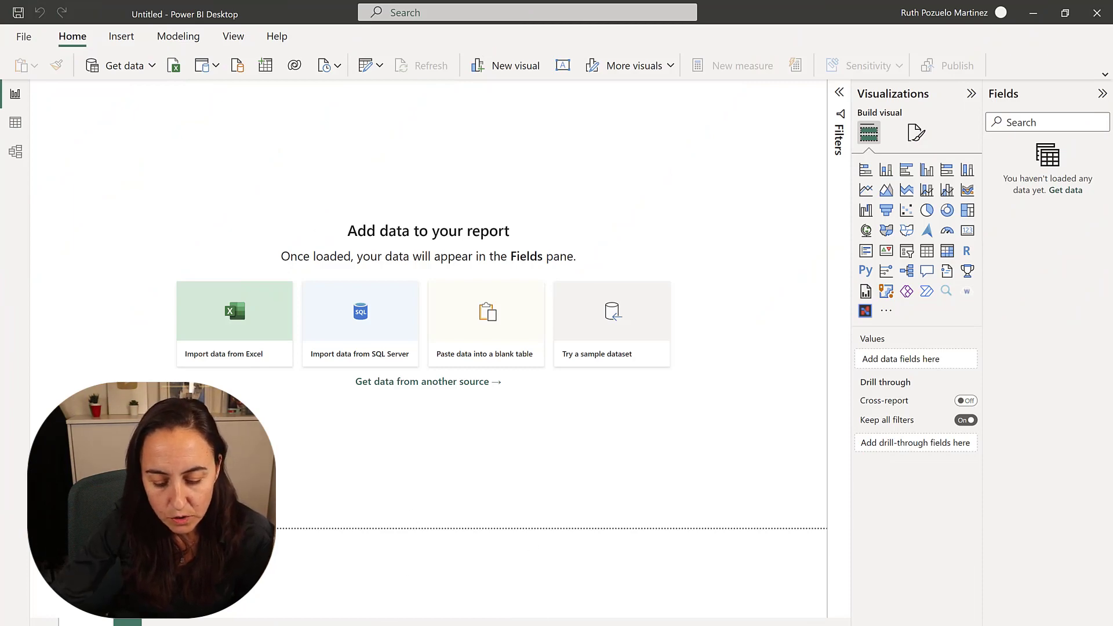
# Step: Find the 'Bearer YOUR_TOKEN' Authorization header format in the instances.social API docs
pyautogui.click(603, 589)
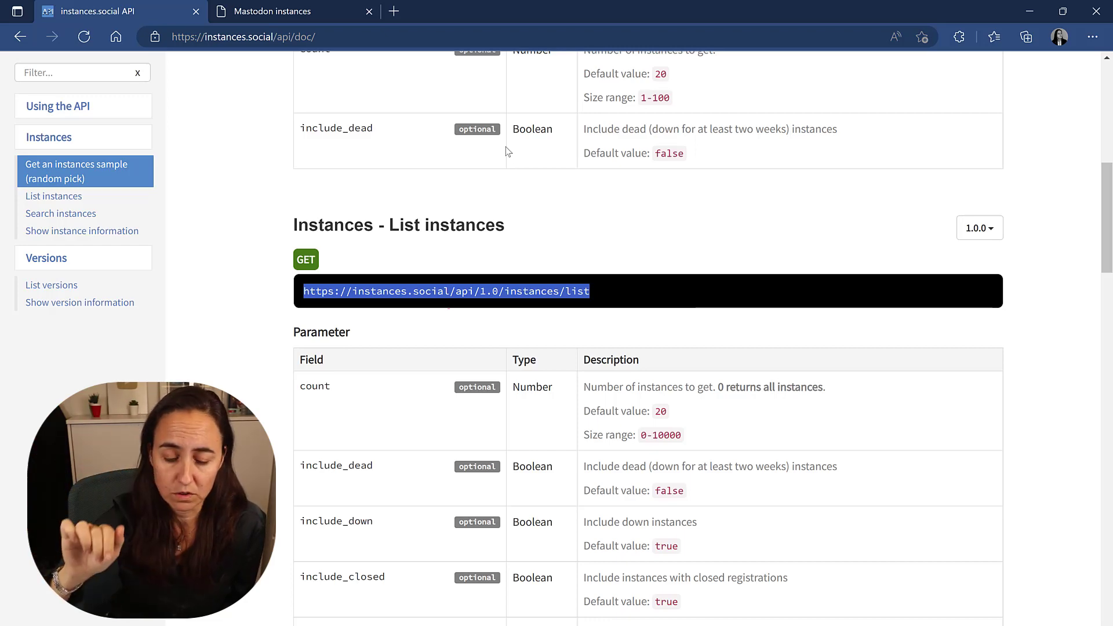
pyautogui.scroll(2, 701, 260)
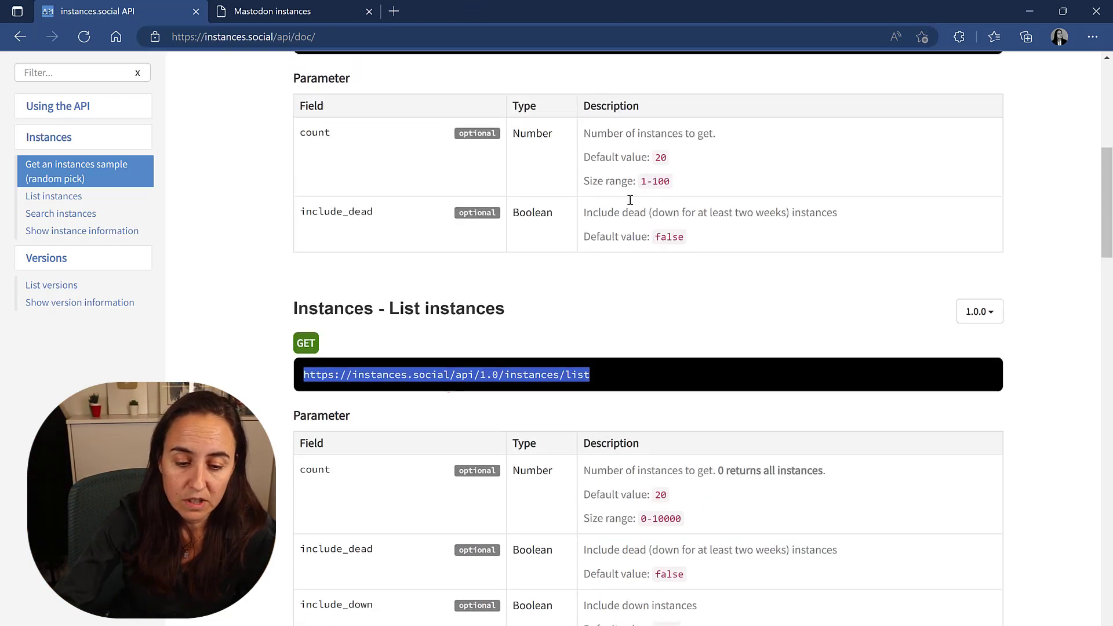
pyautogui.scroll(8, 702, 260)
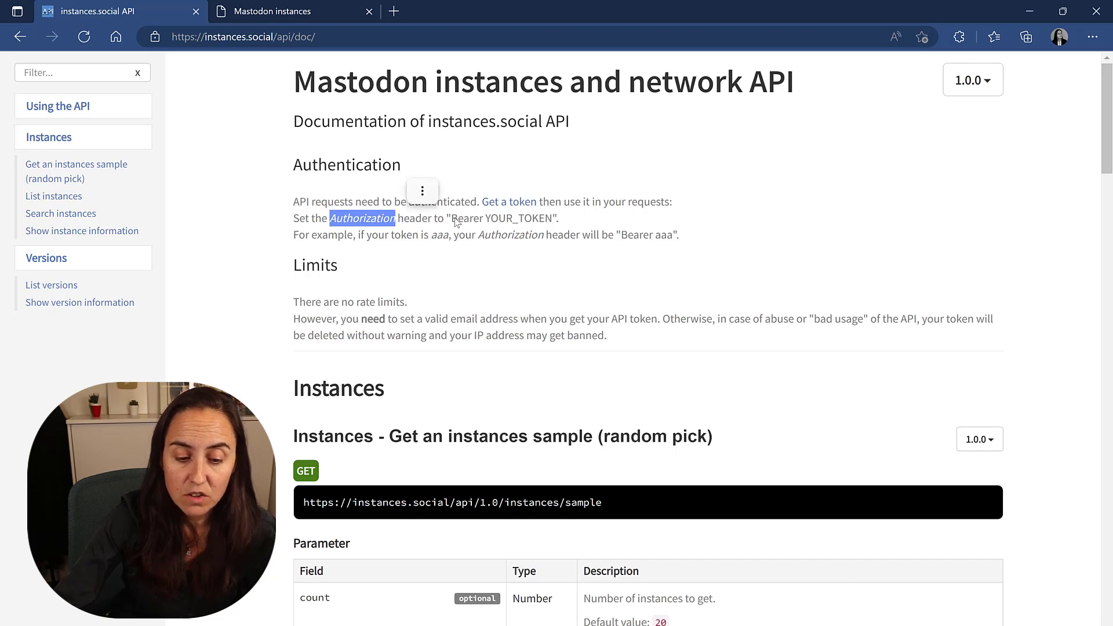
pyautogui.moveTo(453, 219); pyautogui.dragTo(553, 222)
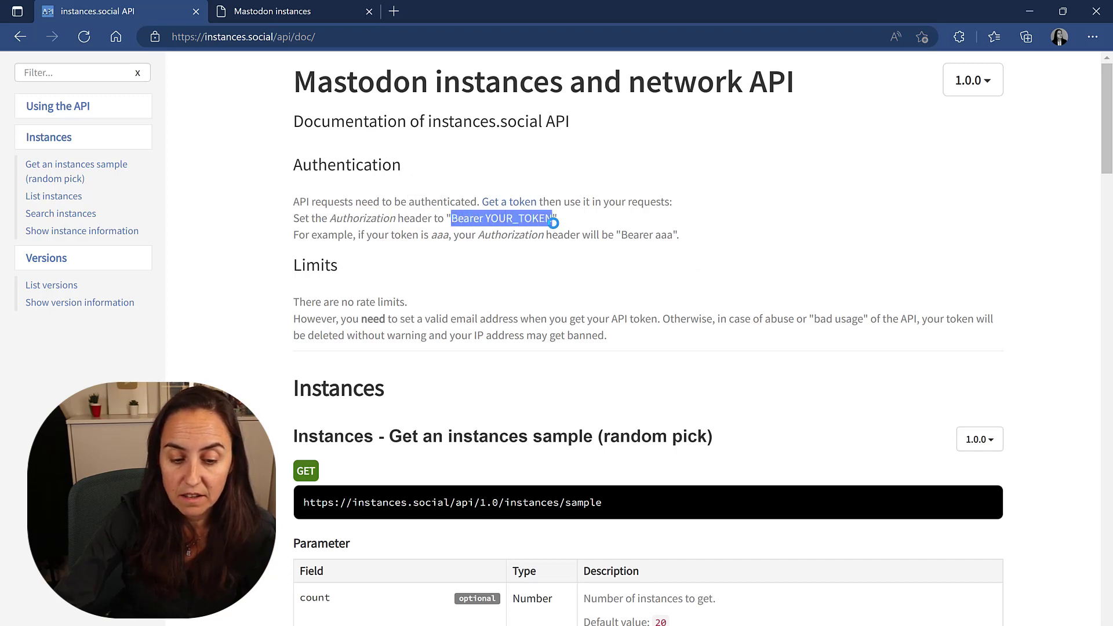
pyautogui.click(640, 283)
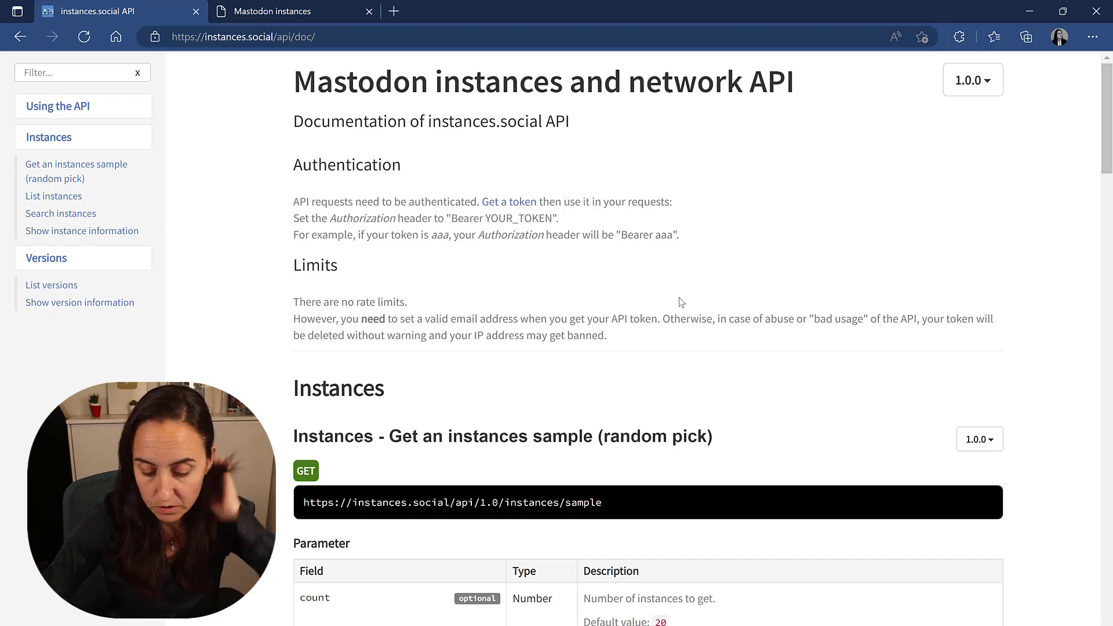
# Step: Select and copy the /instances/list endpoint URL from the docs
pyautogui.moveTo(621, 503); pyautogui.dragTo(323, 503)
pyautogui.scroll(-1, 758, 409)
pyautogui.scroll(-6, 475, 196)
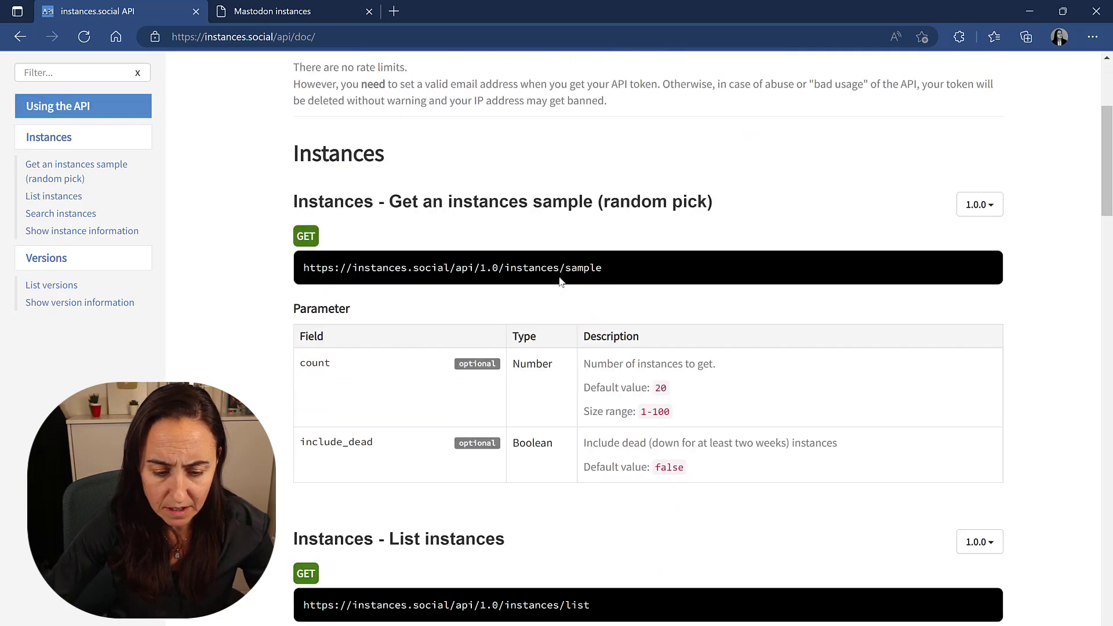
pyautogui.moveTo(597, 475); pyautogui.dragTo(304, 481)
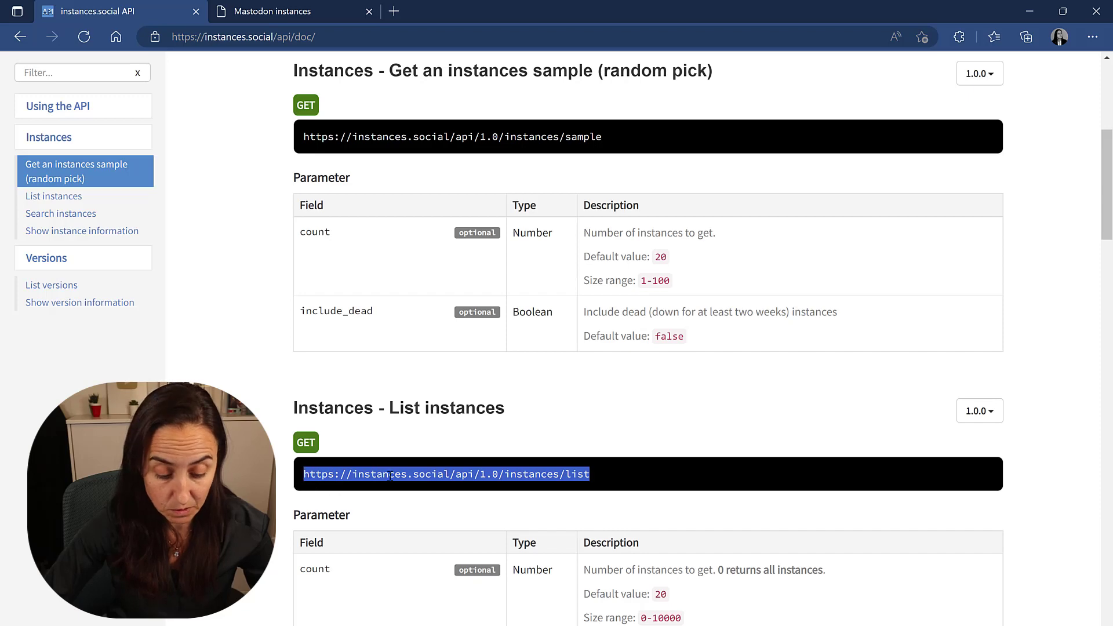
# Step: Open a maximized Power Query Editor and start a new Web data source
pyautogui.click(510, 597)
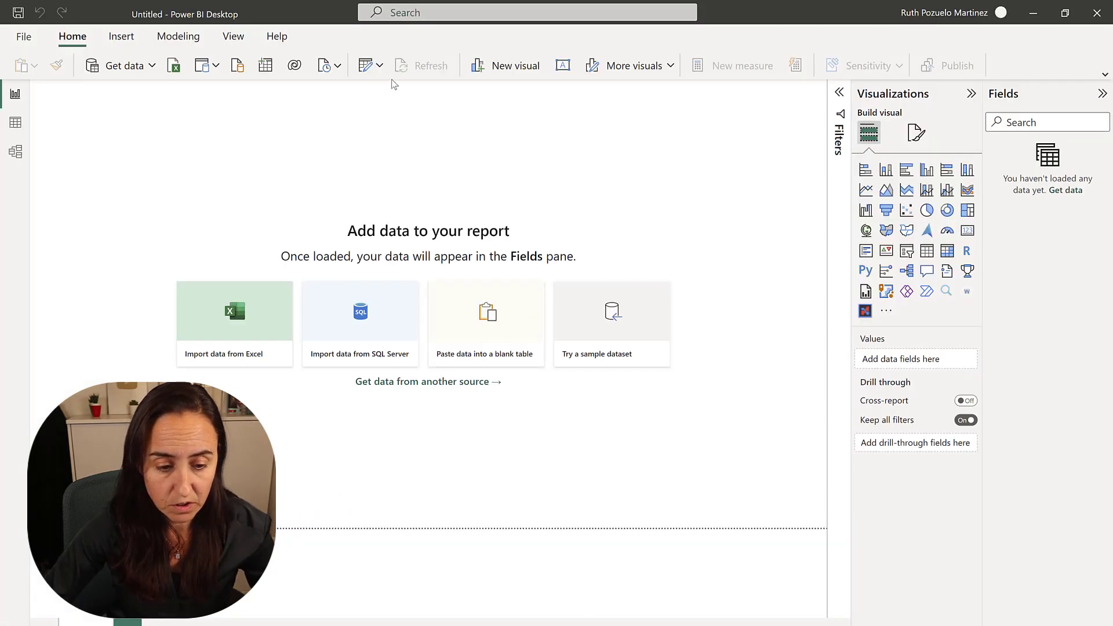
pyautogui.click(368, 70)
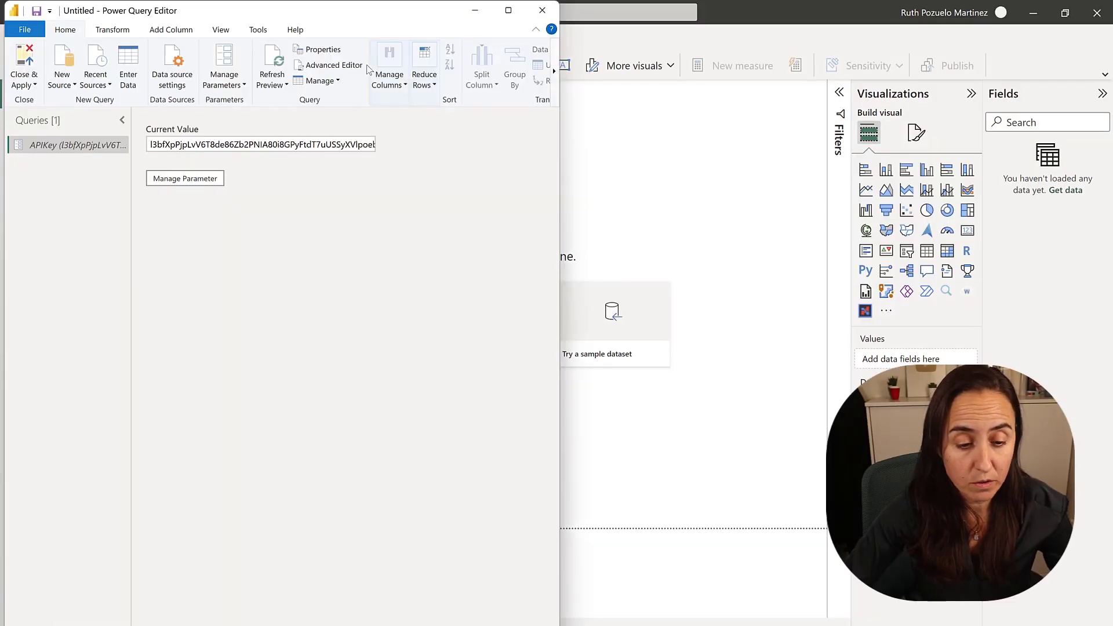
pyautogui.click(508, 11)
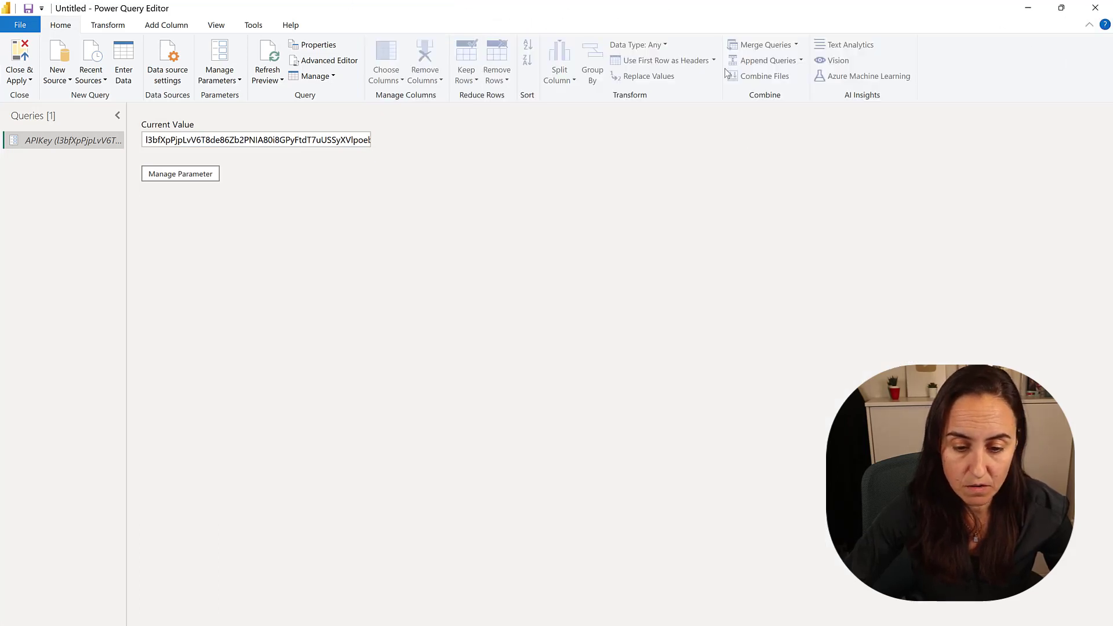
pyautogui.click(57, 82)
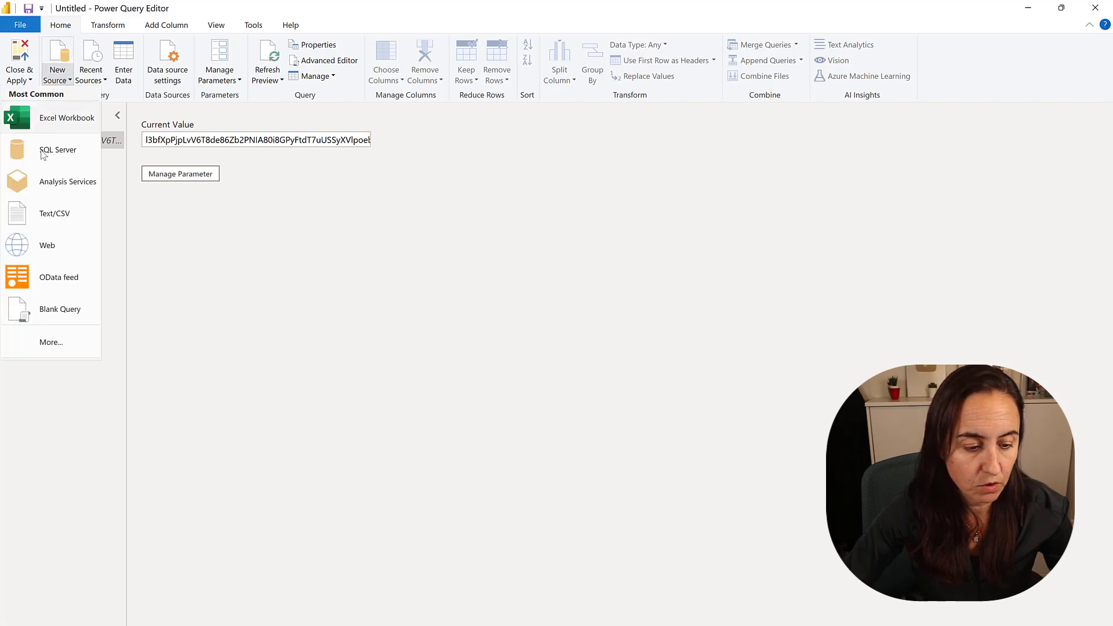
pyautogui.click(38, 257)
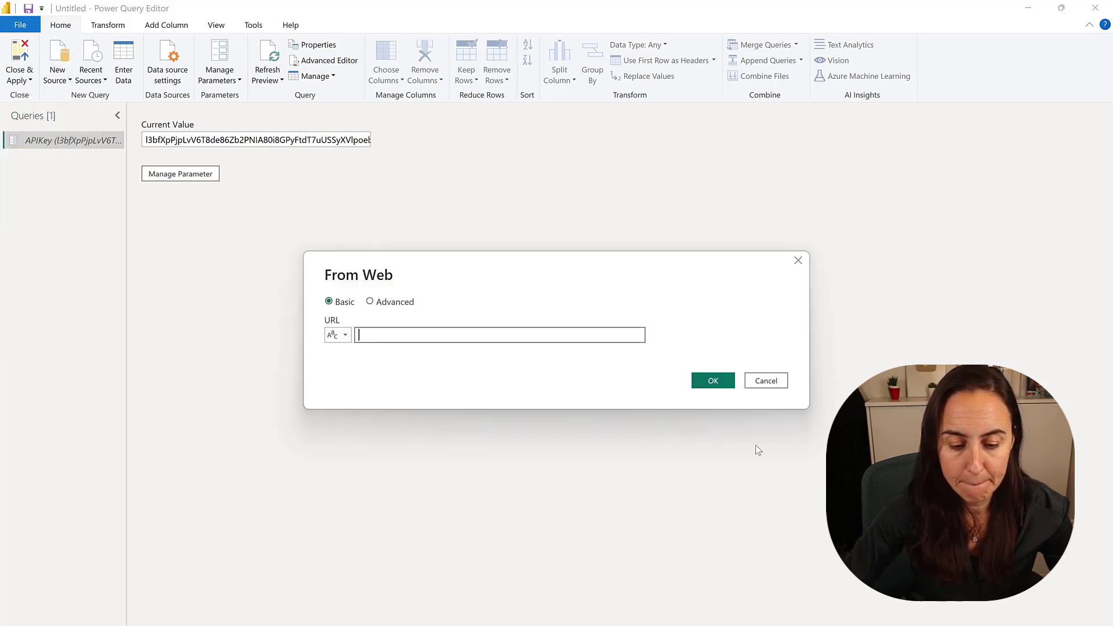
# Step: Paste the instances/list URL in Advanced mode with an Authorization header of Bearer plus APIKey
pyautogui.click(370, 302)
pyautogui.click(410, 337)
pyautogui.write('https://instances.social/api/1.0/instances/list')
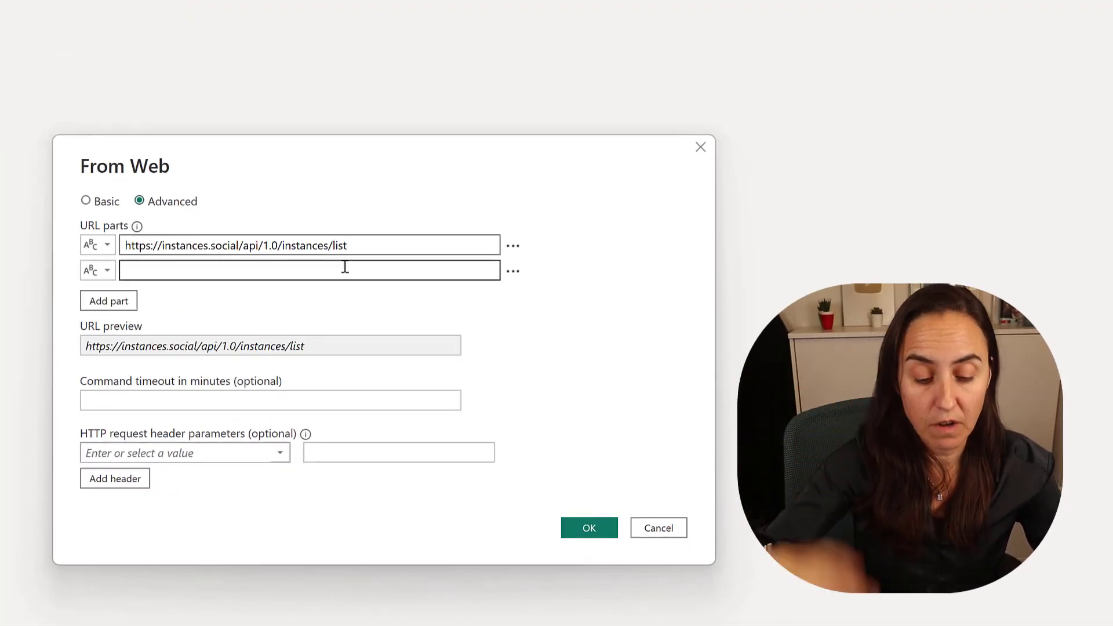
pyautogui.click(187, 457)
pyautogui.write('Authorization')
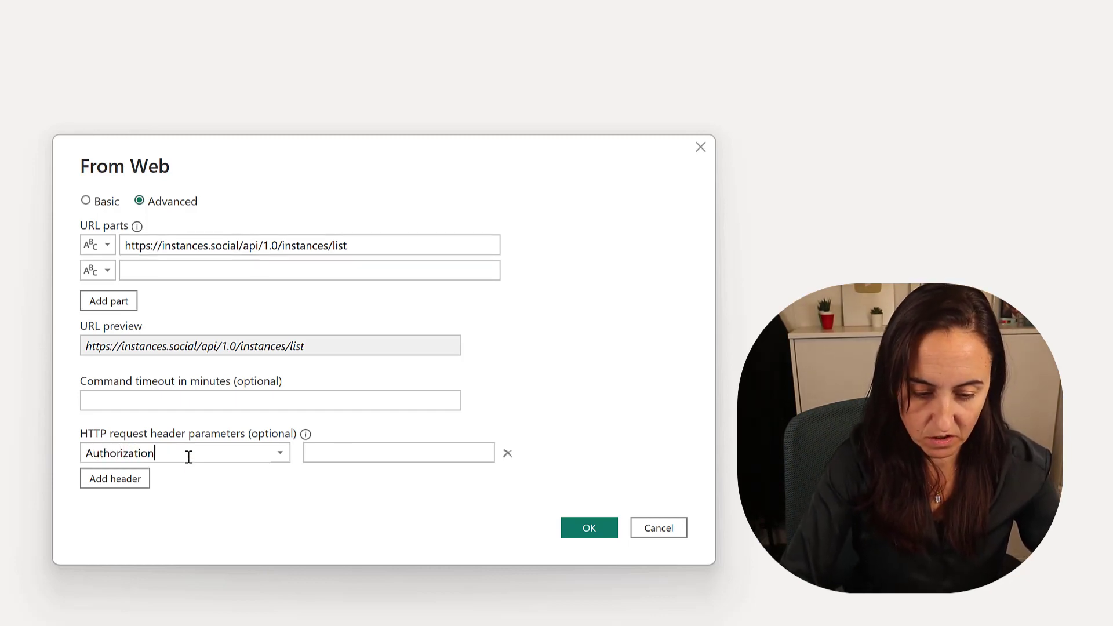
pyautogui.press('Tab')
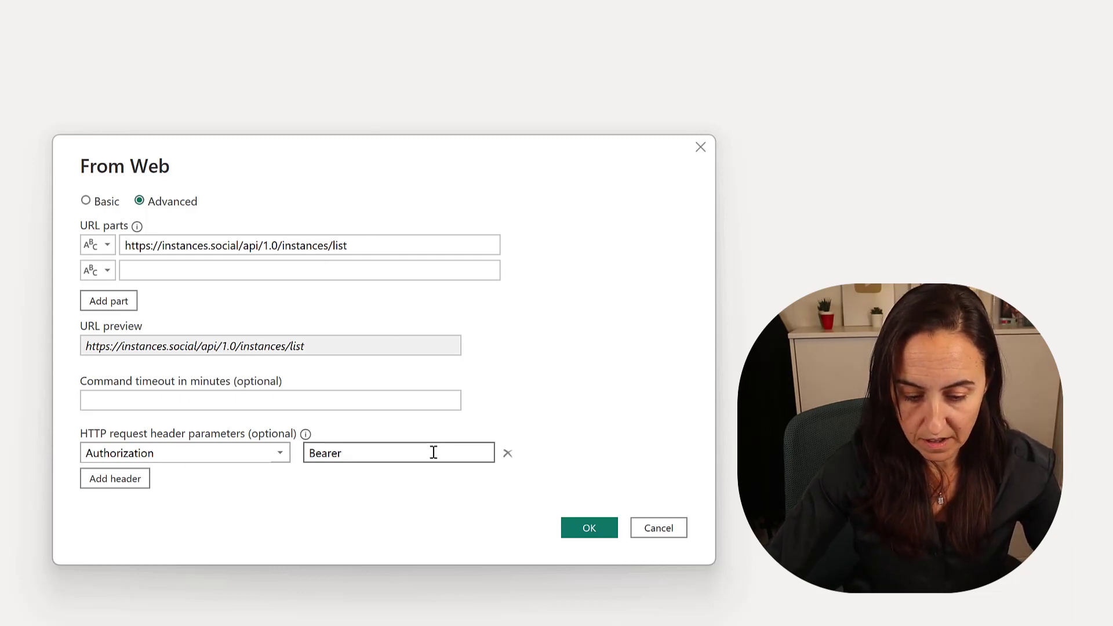
pyautogui.click(589, 528)
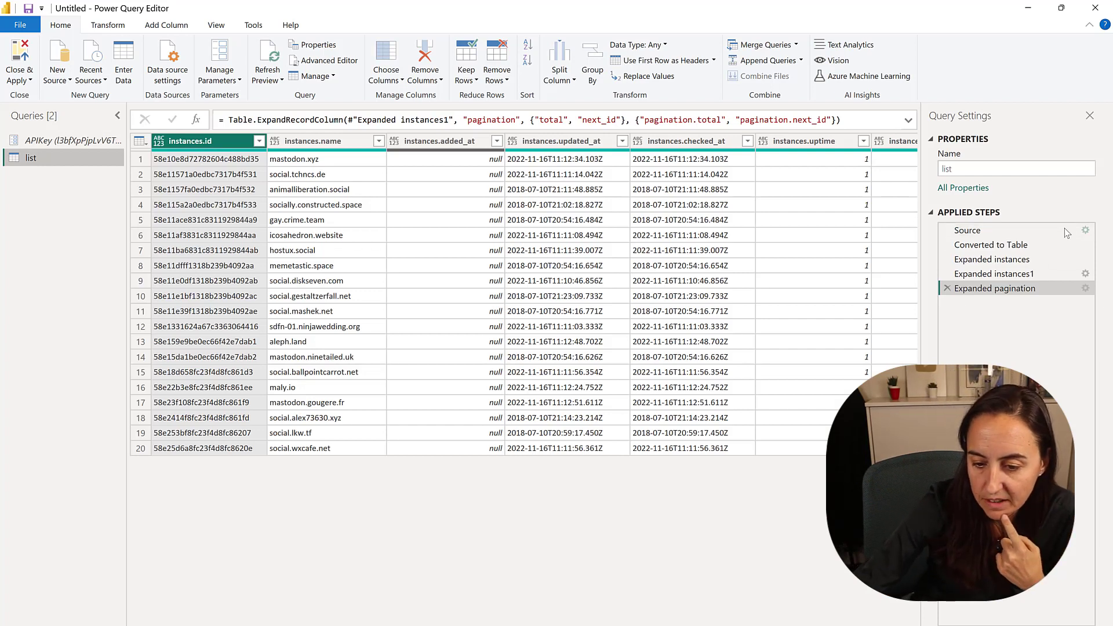
# Step: From the Converted to Table step, drill into the pagination record showing total 4399 and next_id
pyautogui.click(1022, 246)
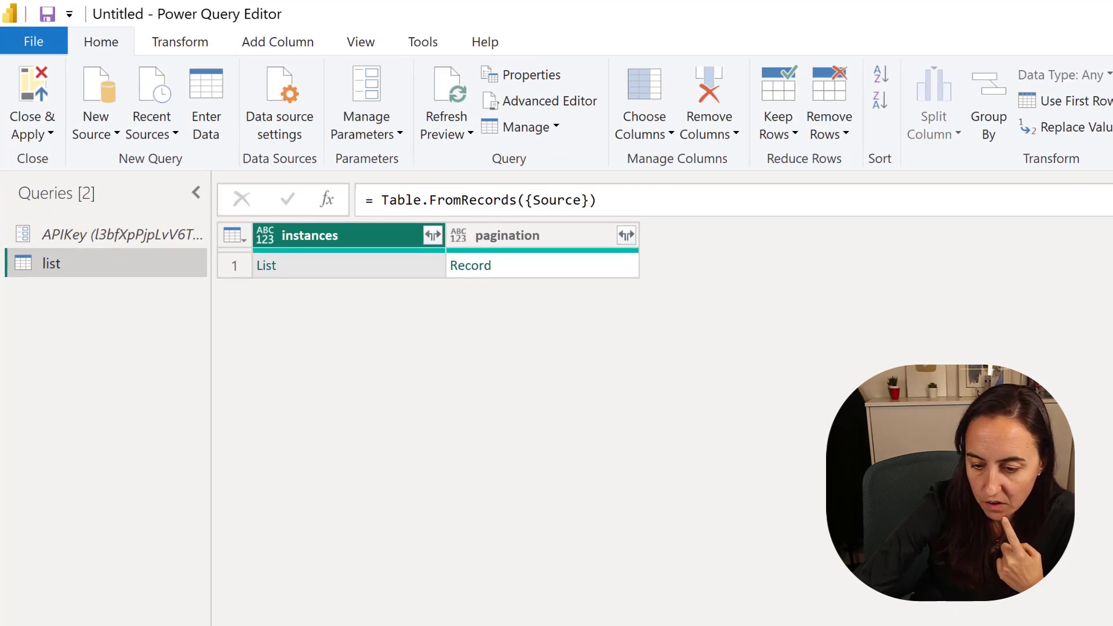
pyautogui.press('Down')
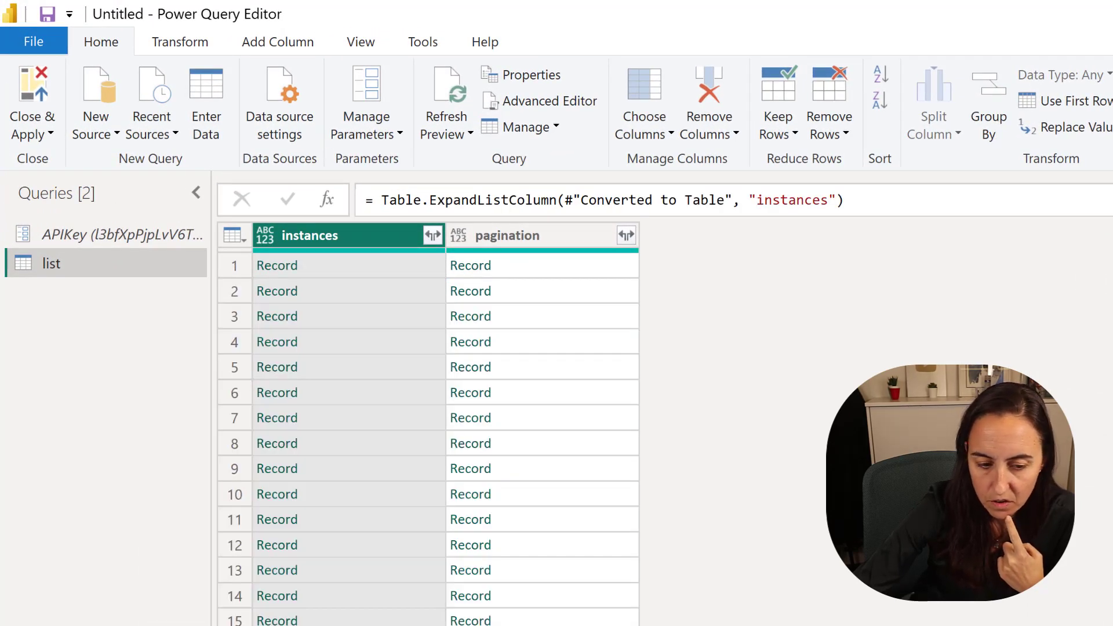
pyautogui.press('Up')
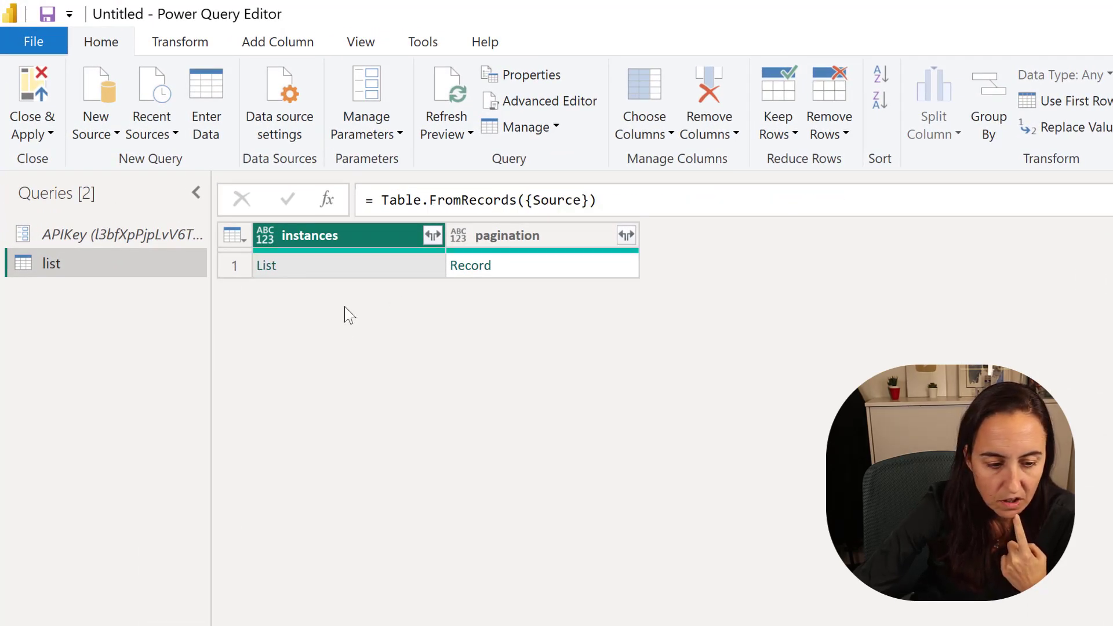
pyautogui.click(482, 271)
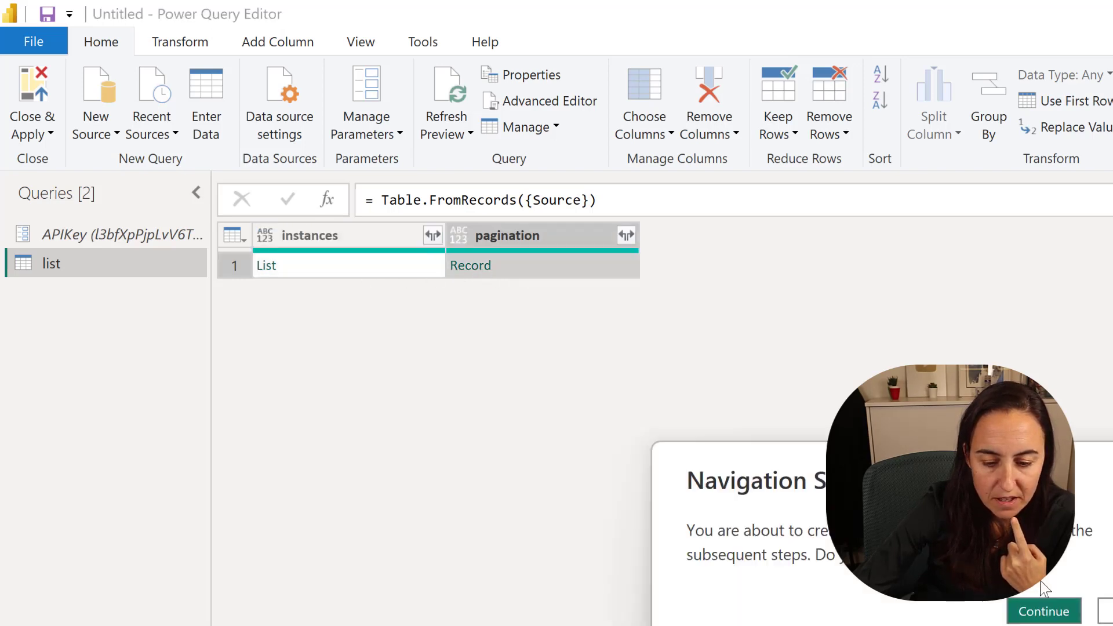
pyautogui.click(1038, 612)
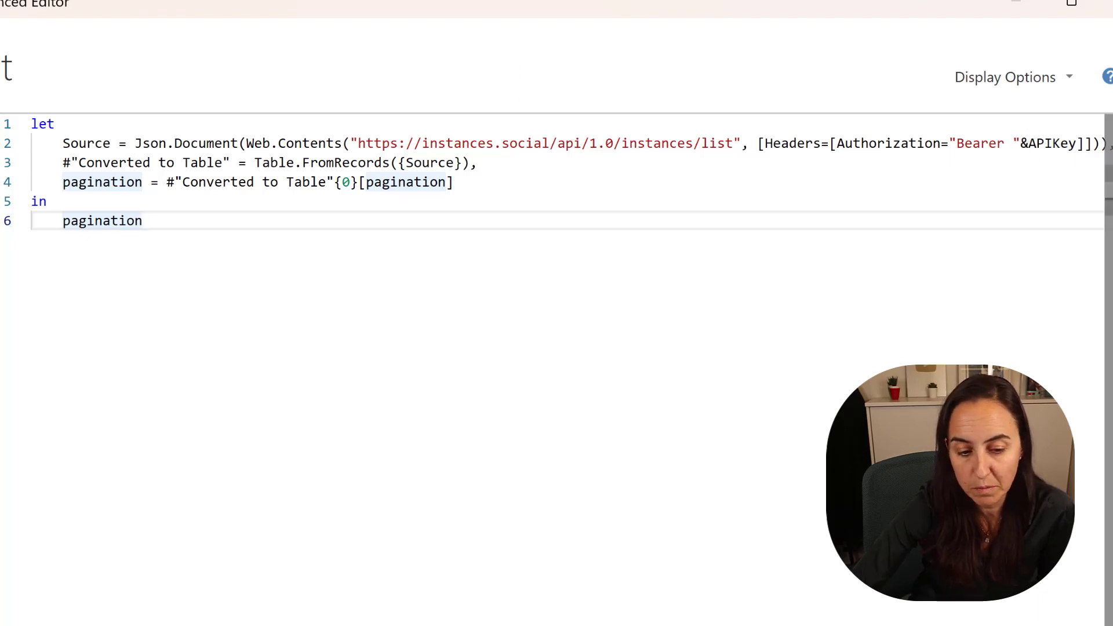
# Step: Close the Advanced Editor and duplicate the list query into list (2)
pyautogui.click(893, 614)
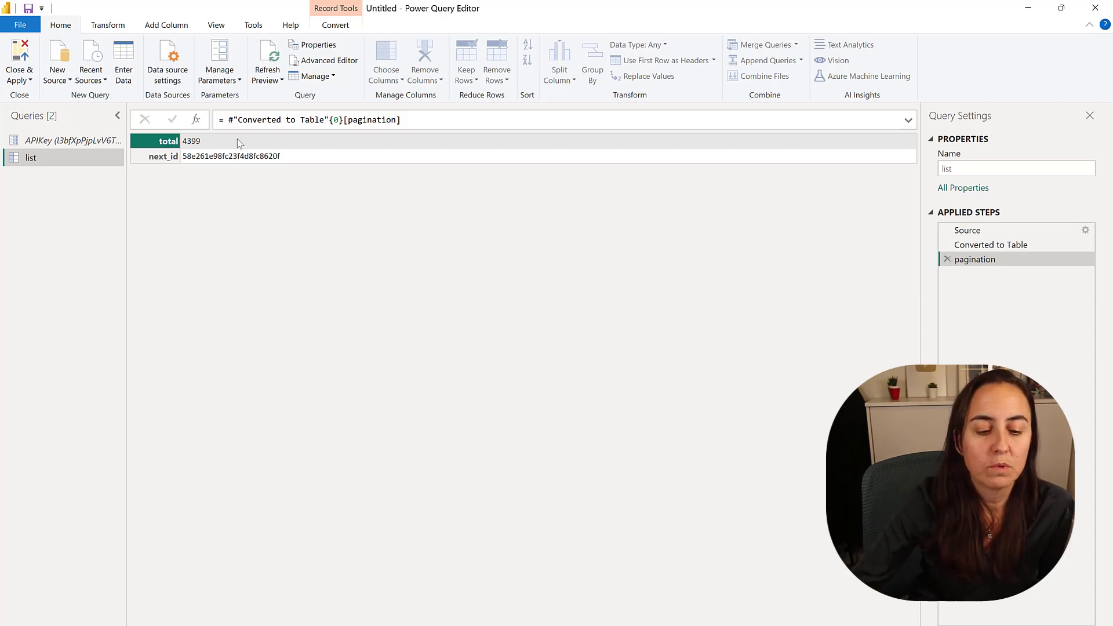
pyautogui.rightClick(40, 158)
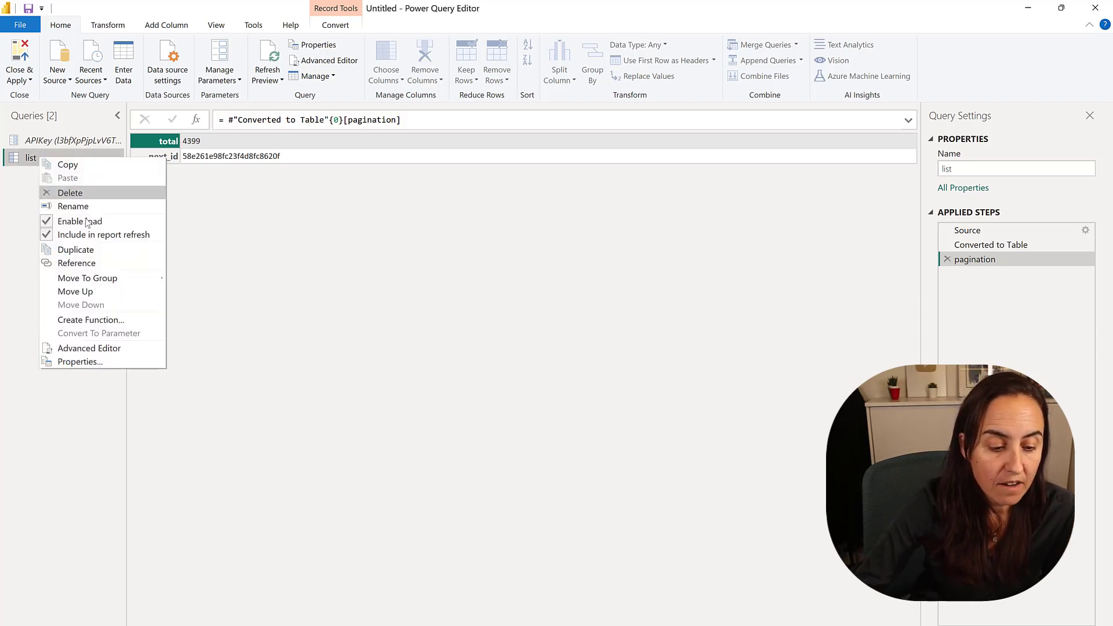
pyautogui.click(100, 254)
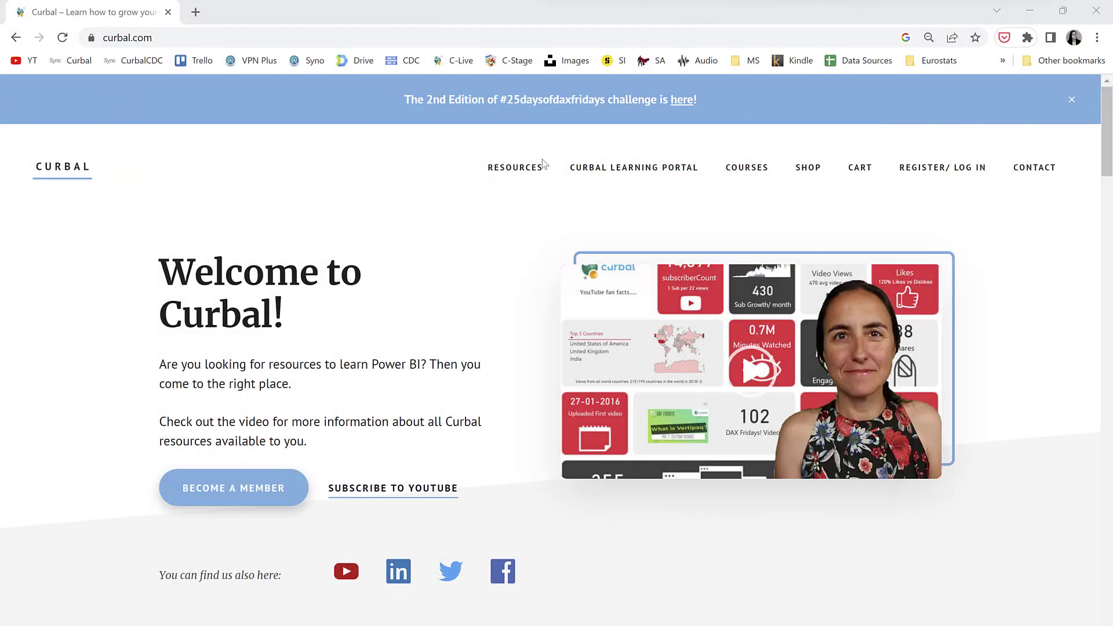
# Step: Open the Curbal Learning Portal's REST API pagination Part 1 article and highlight its title
pyautogui.click(632, 173)
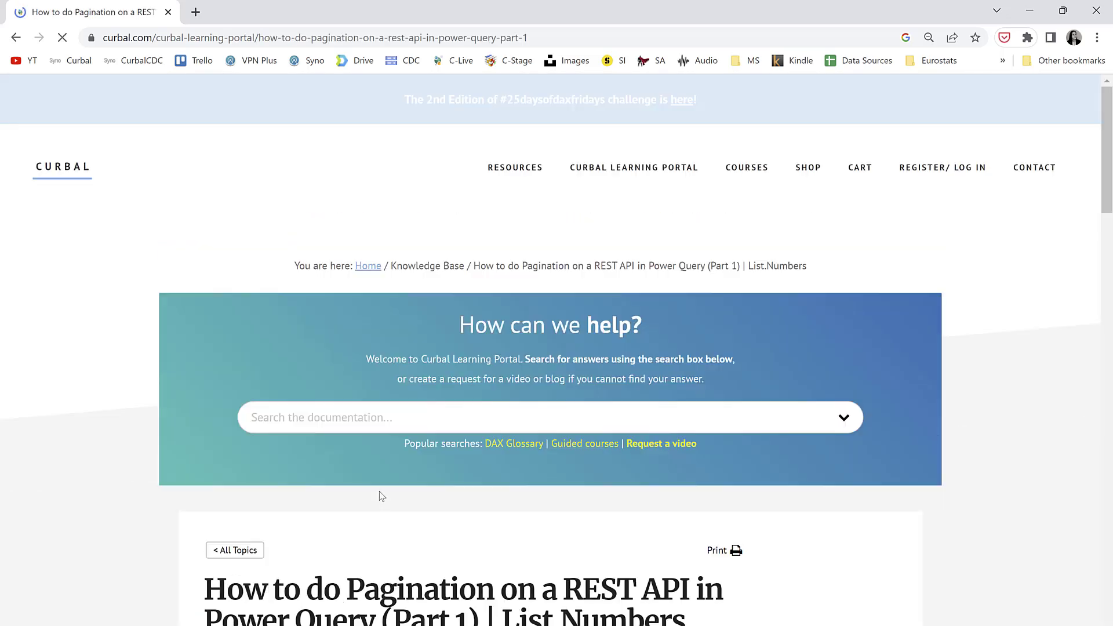
pyautogui.scroll(-5, 380, 494)
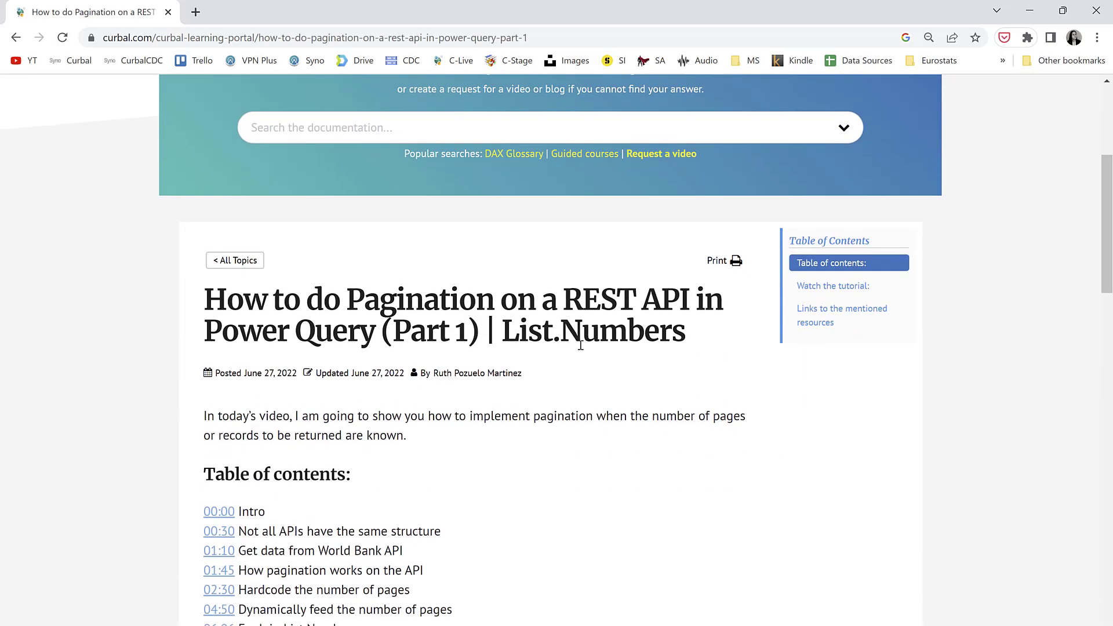
pyautogui.moveTo(517, 335); pyautogui.dragTo(624, 397)
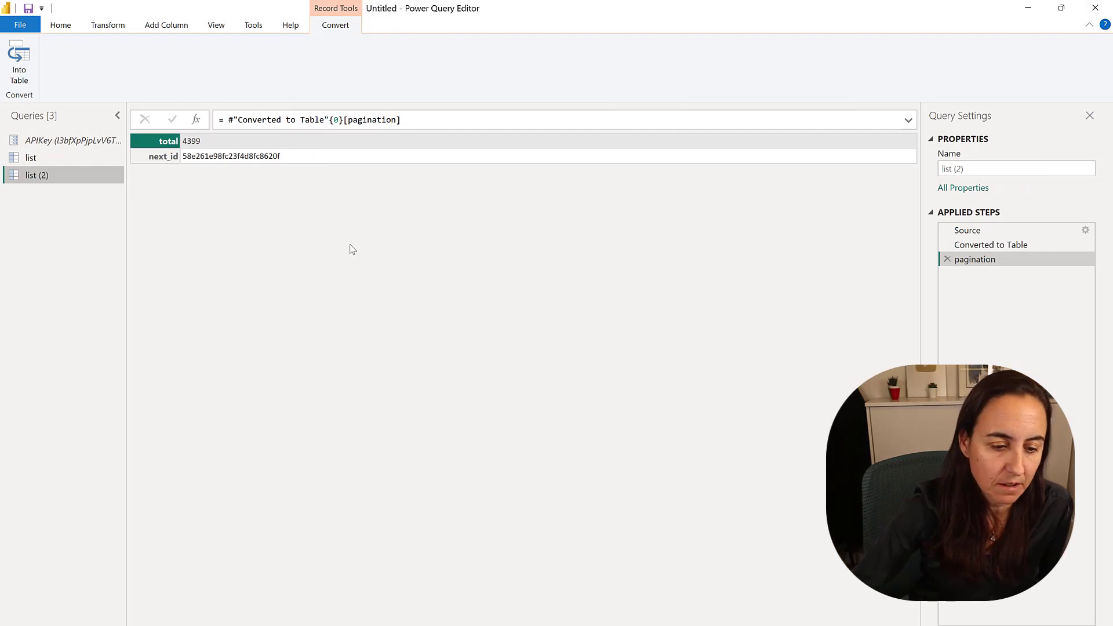
# Step: Drill down in list (2) to the total value 4399
pyautogui.rightClick(211, 141)
pyautogui.click(252, 176)
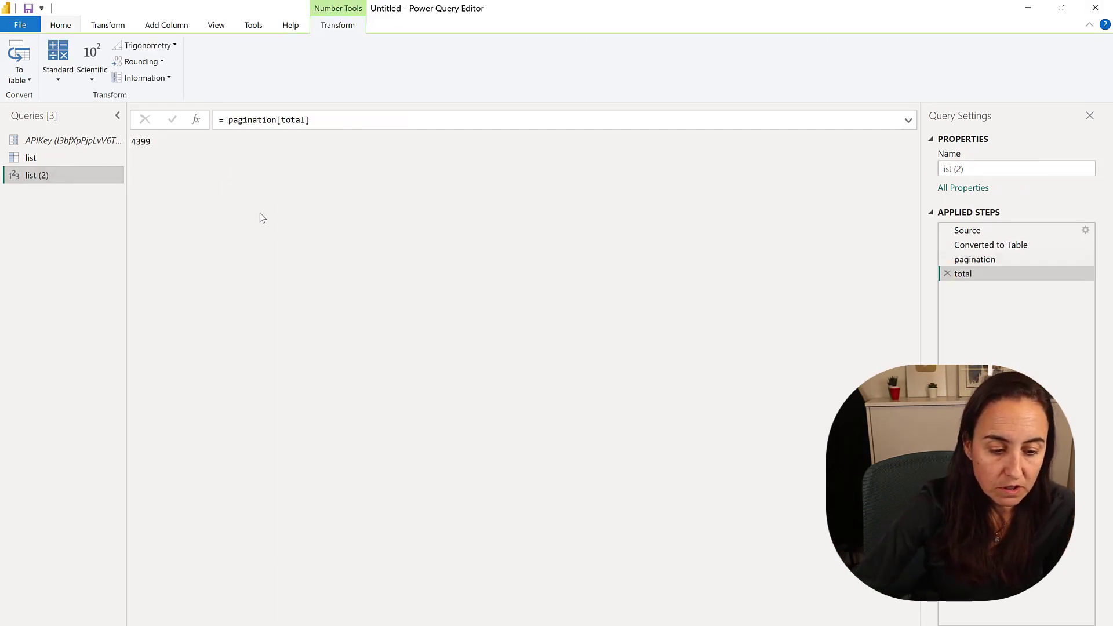
pyautogui.doubleClick(146, 142)
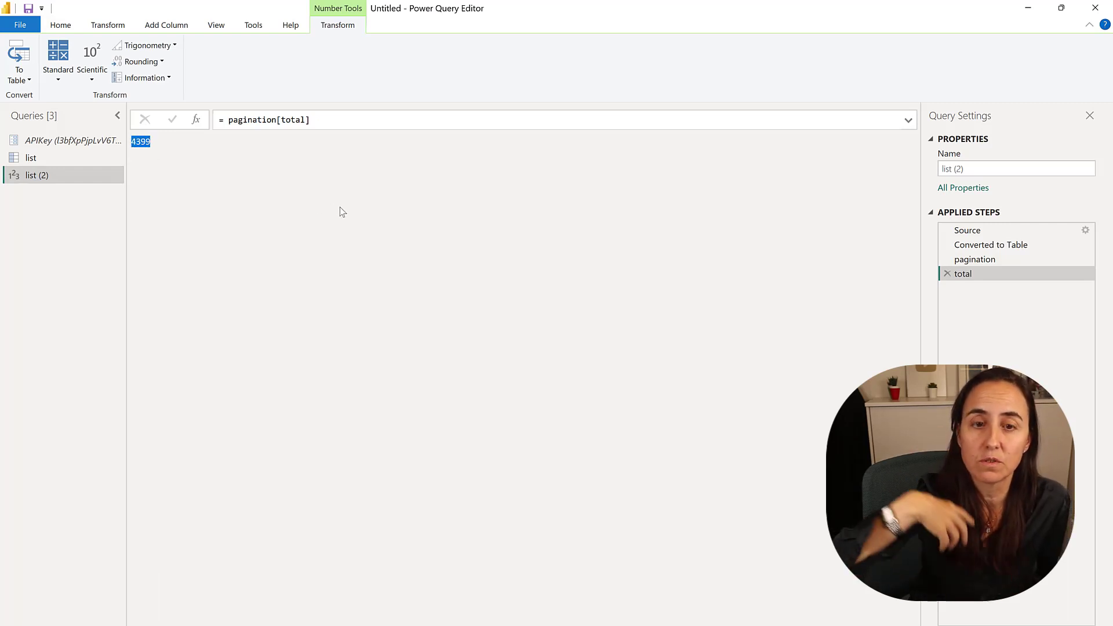
pyautogui.press('Right')
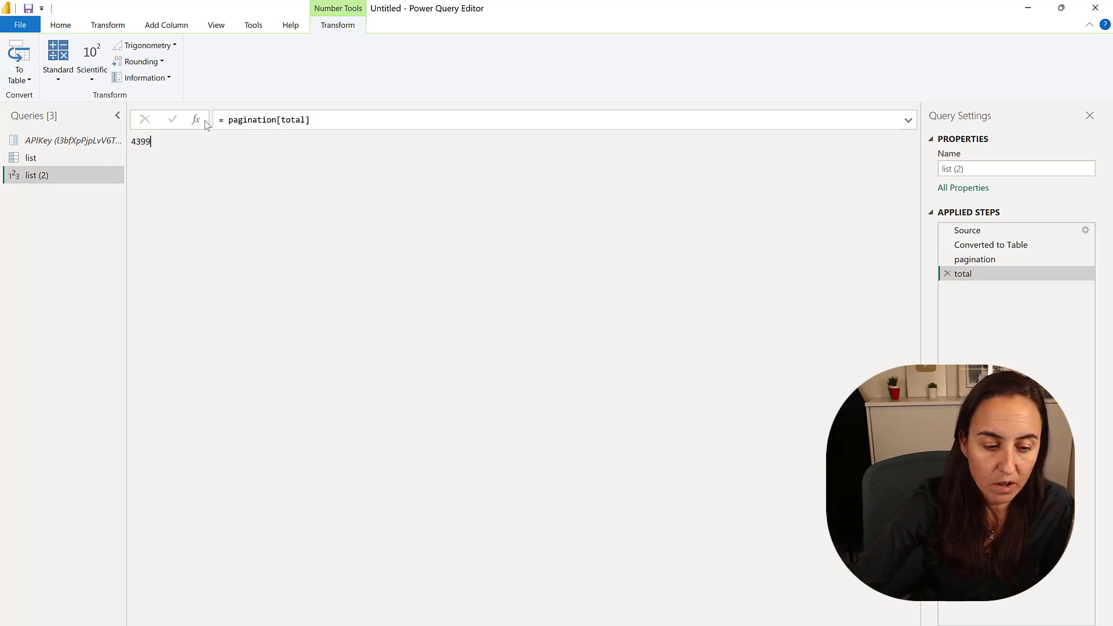
# Step: Add a Custom1 step with formula '= List.Numbers(100, total' using autocomplete
pyautogui.click(197, 123)
pyautogui.click(227, 119)
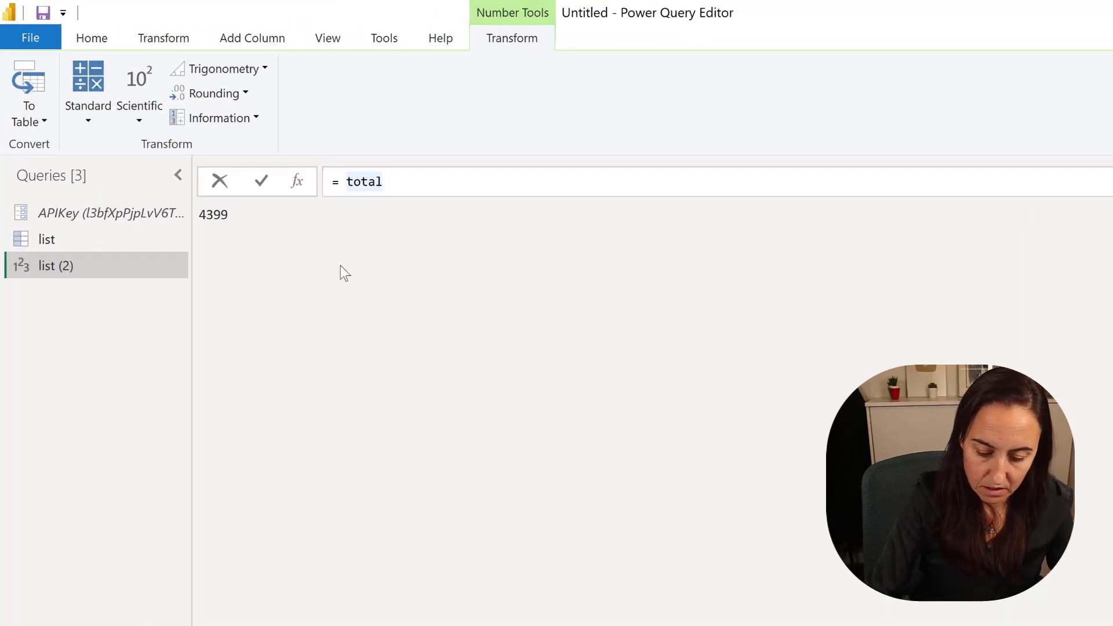
pyautogui.press('Left')
pyautogui.write('(')
pyautogui.press('Left')
pyautogui.write('l')
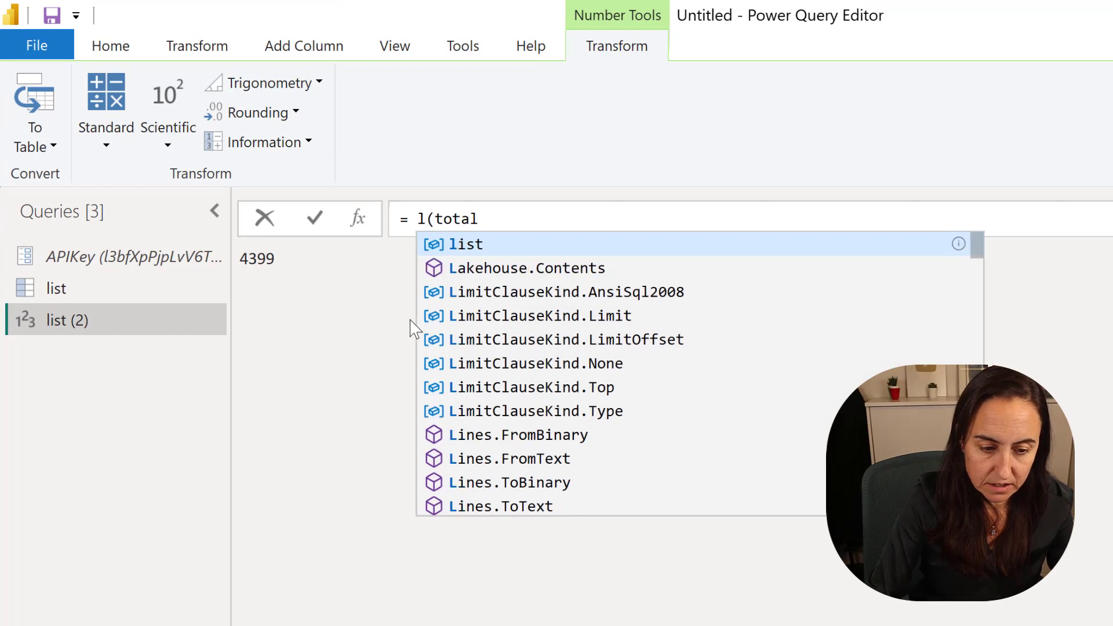
pyautogui.press('BackSpace')
pyautogui.write('List.NU')
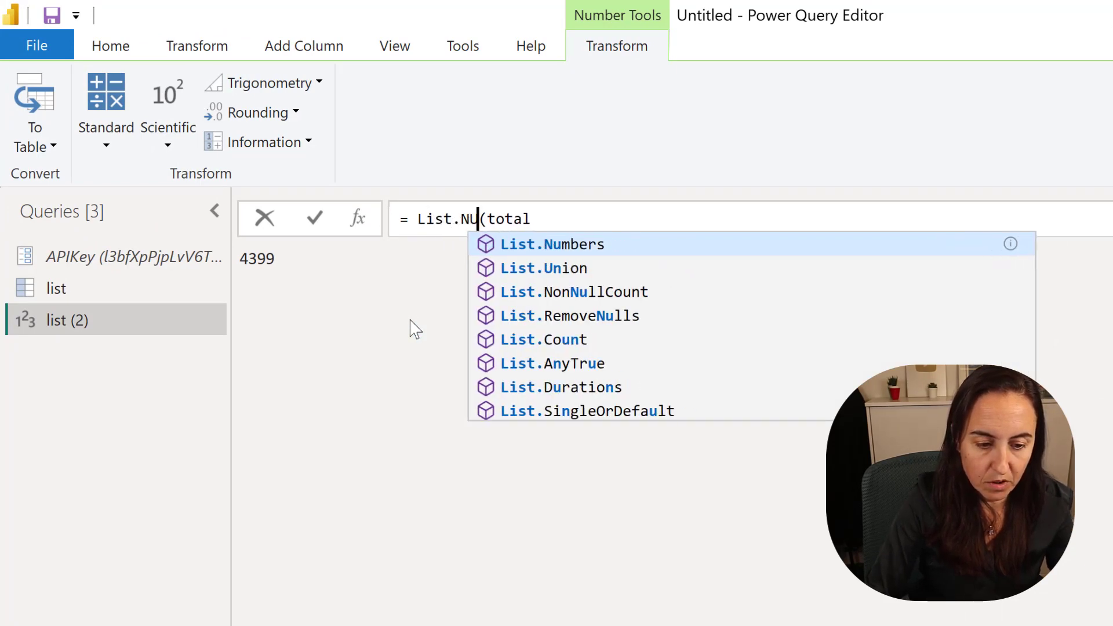
pyautogui.press('BackSpace')
pyautogui.write('umbe')
pyautogui.press('BackSpace')
pyautogui.press('BackSpace')
pyautogui.press('BackSpace')
pyautogui.press('BackSpace')
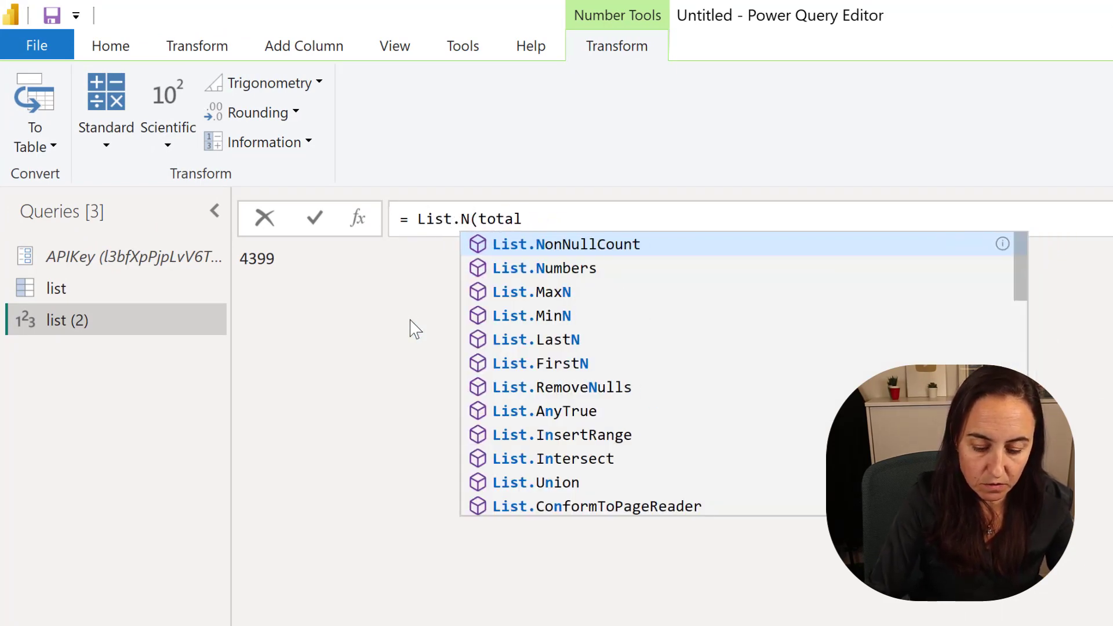
pyautogui.write('ub')
pyautogui.press('Tab')
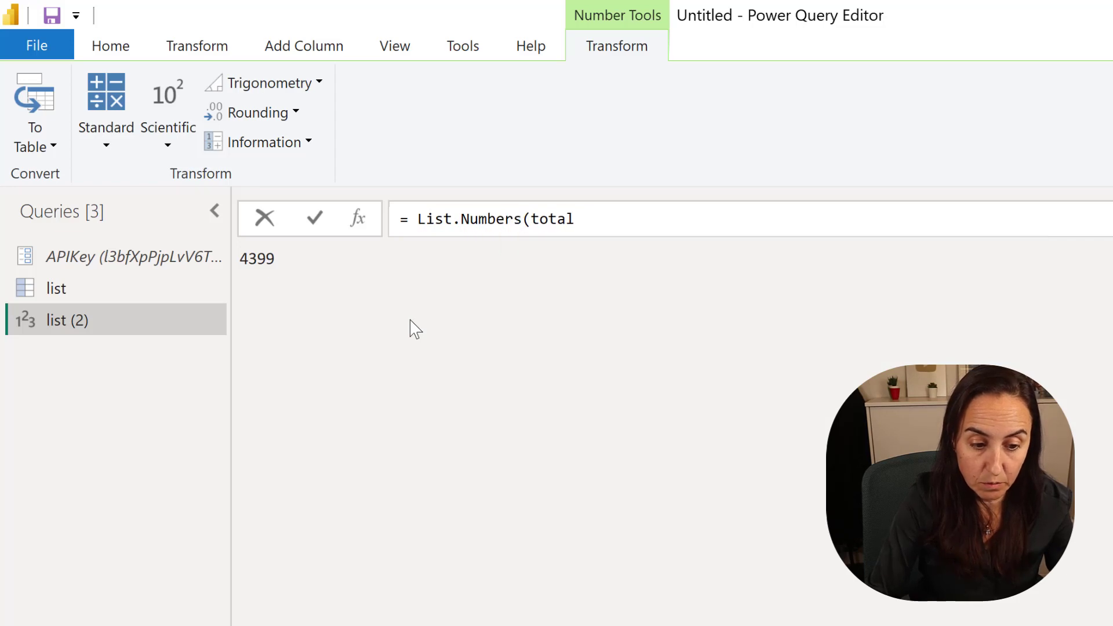
pyautogui.write('100,')
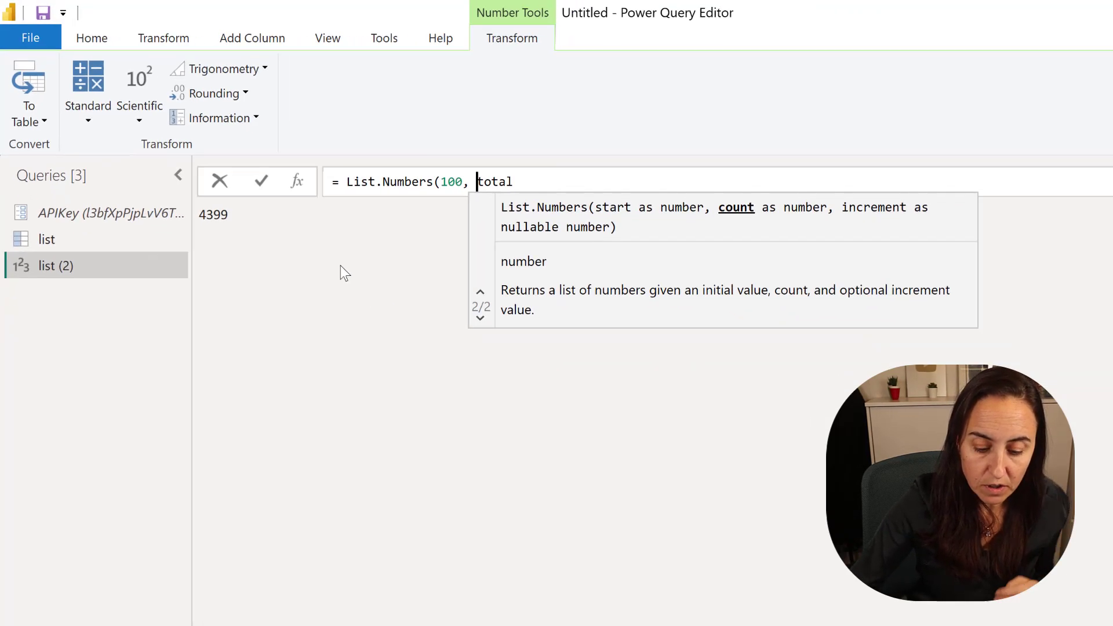
pyautogui.press('Return')
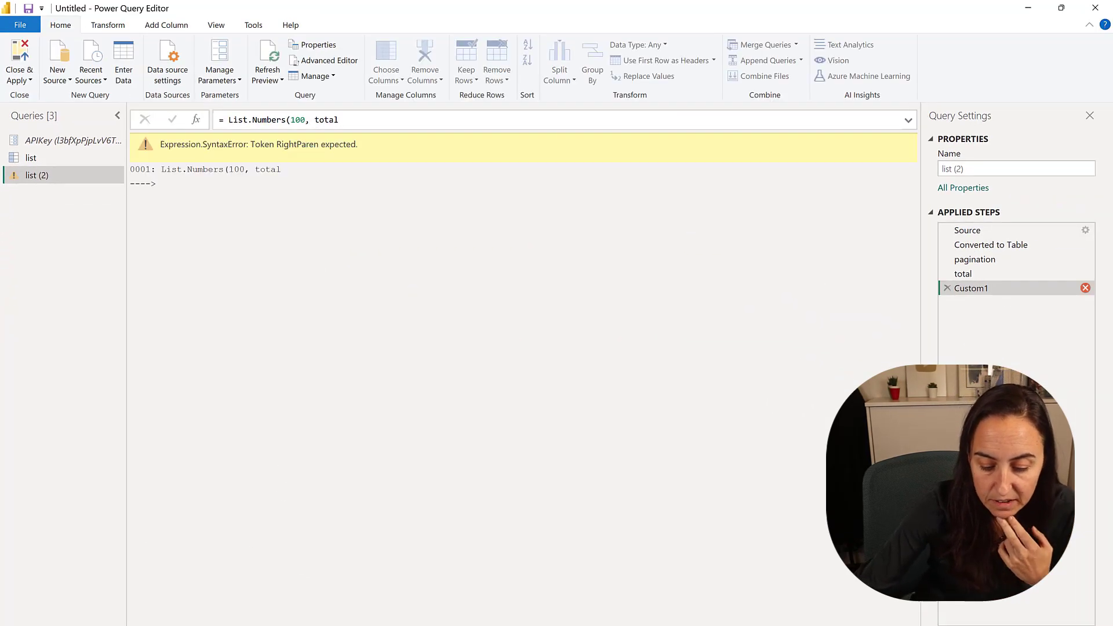
# Step: Highlight the count parameter's 1-100 range under 'Get an instances sample' in the API docs
pyautogui.moveTo(522, 622)
pyautogui.click(606, 605)
pyautogui.scroll(4, 676, 328)
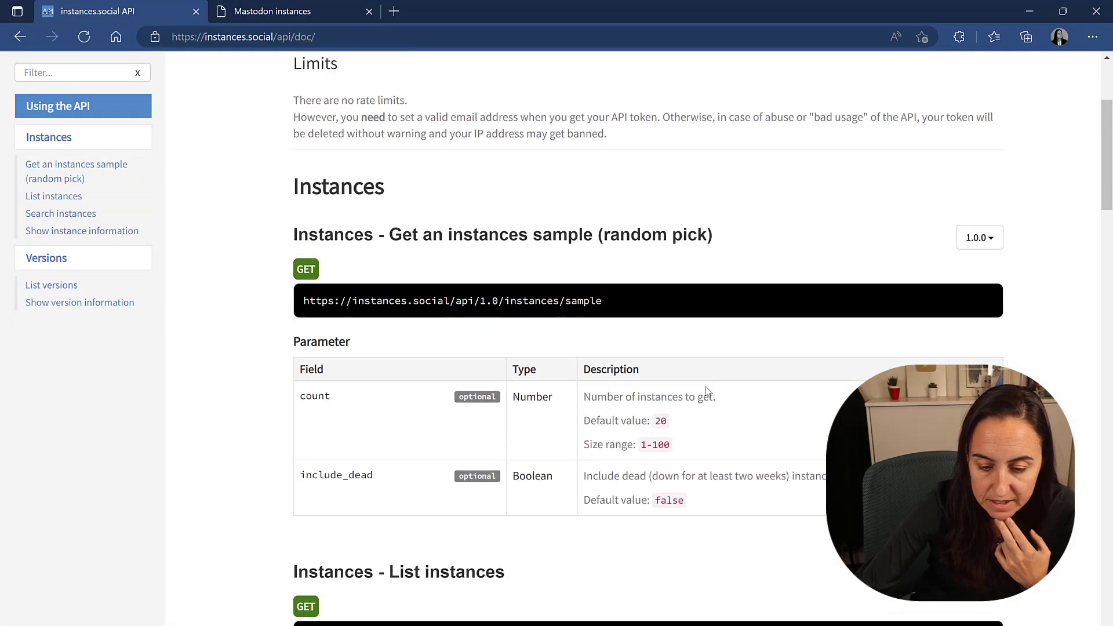
pyautogui.moveTo(675, 467); pyautogui.dragTo(645, 466)
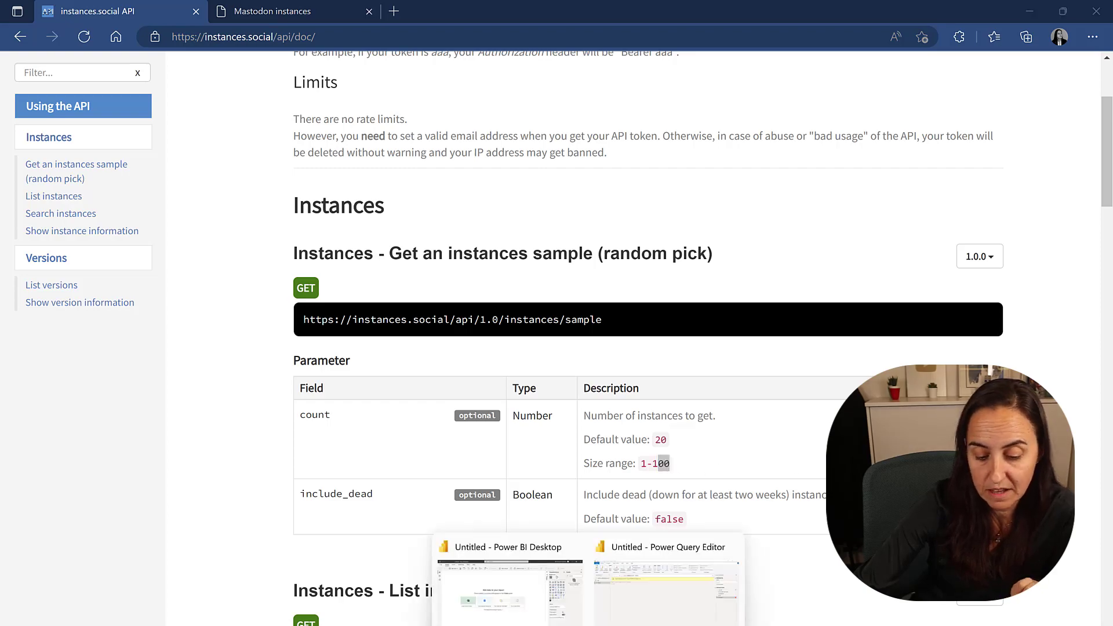
# Step: Correct the Custom1 formula to List.Numbers(100, total/100, 100)
pyautogui.click(637, 592)
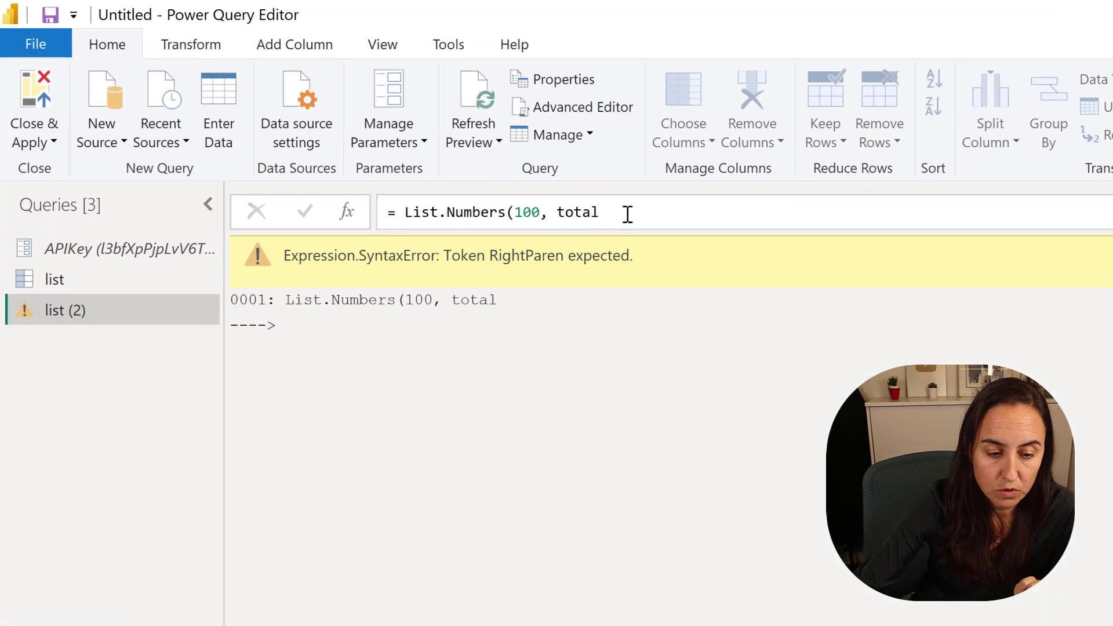
pyautogui.click(479, 163)
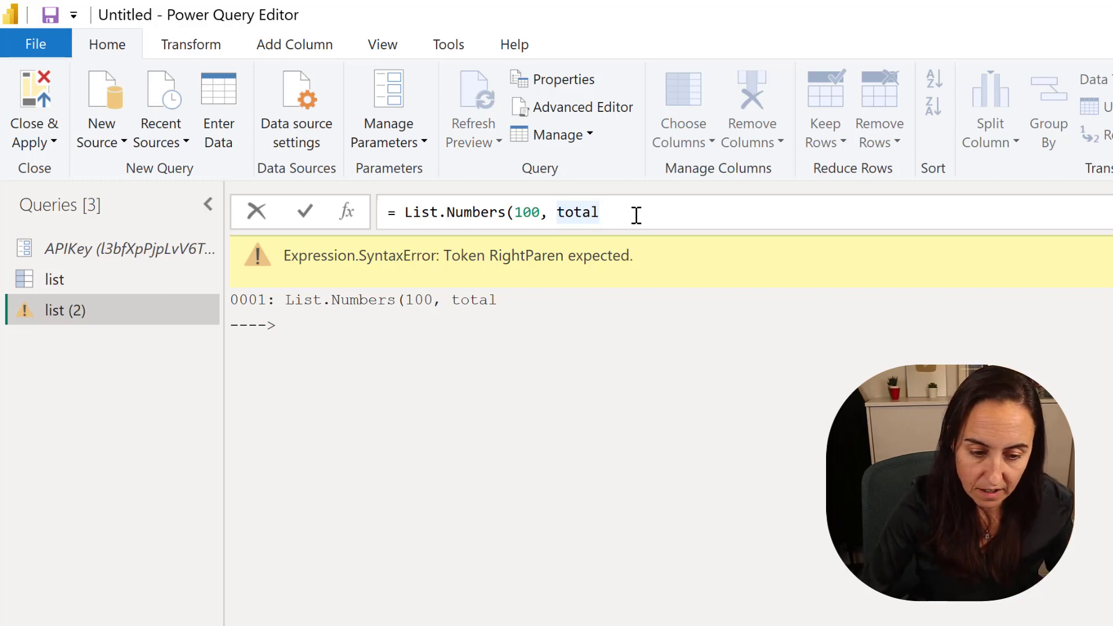
pyautogui.write('/100')
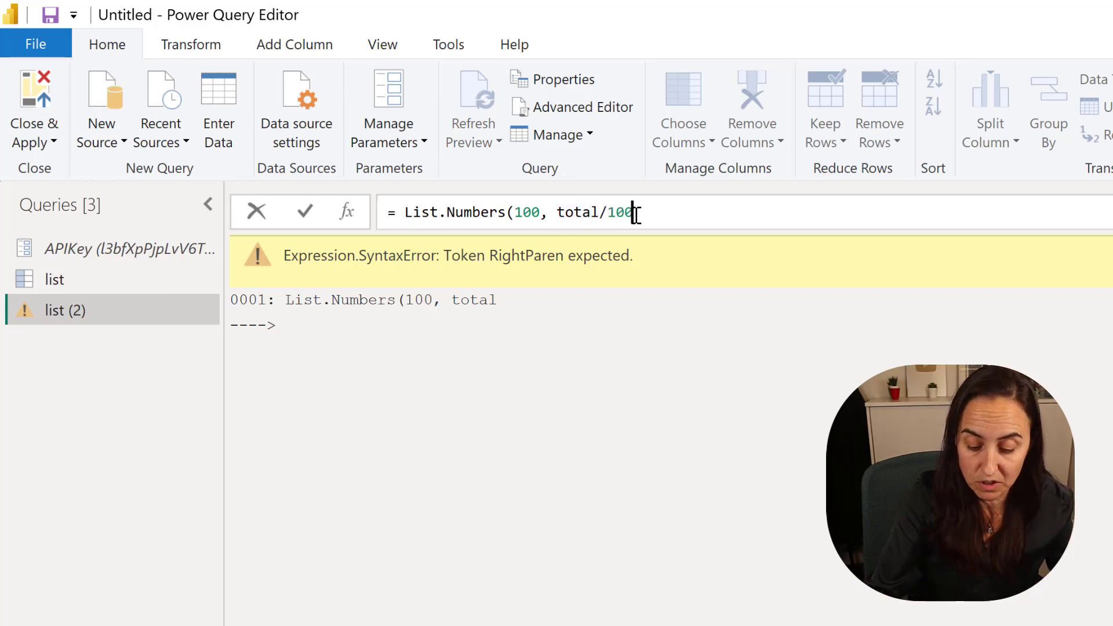
pyautogui.write(',')
pyautogui.write('100)')
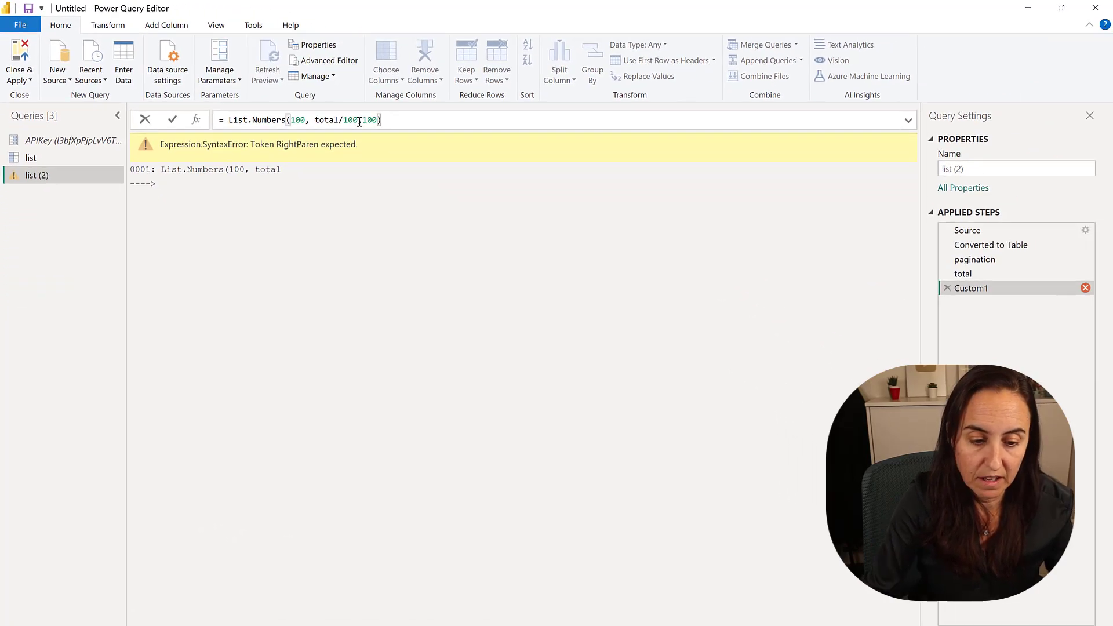
pyautogui.press('Return')
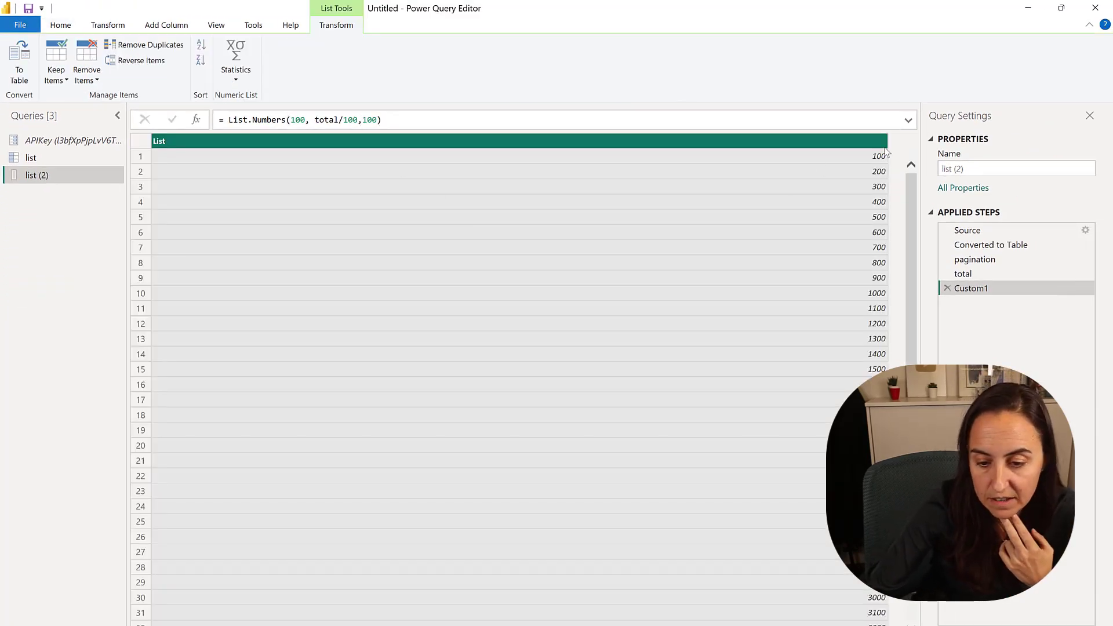
pyautogui.moveTo(887, 137); pyautogui.dragTo(294, 143)
pyautogui.scroll(-4, 257, 153)
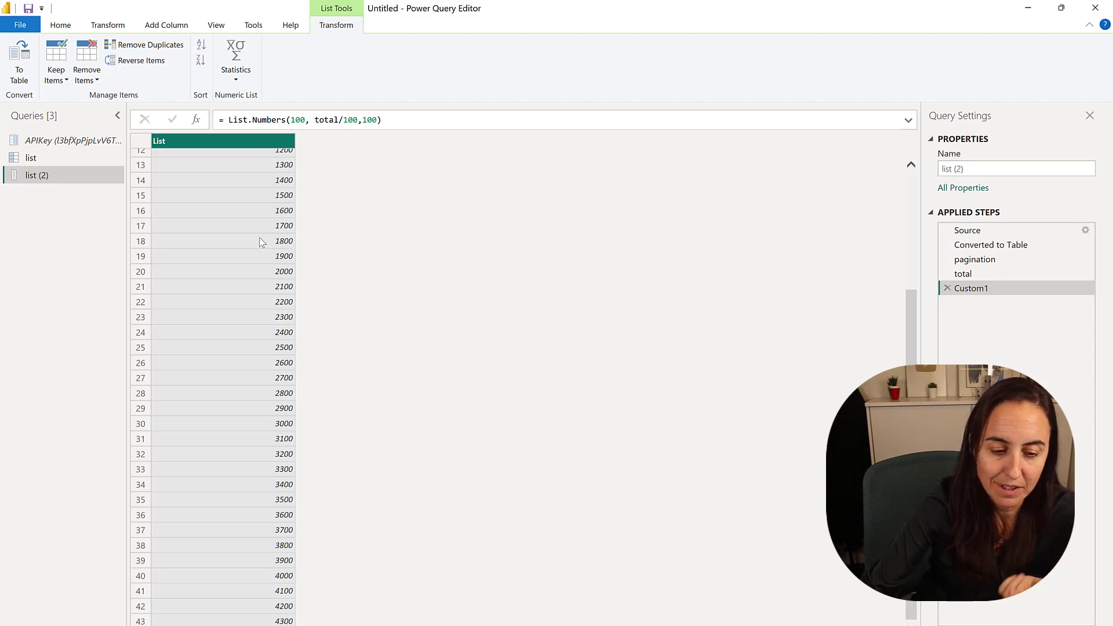
# Step: Convert the number list to a table and rename Column1 to Pages with Text type
pyautogui.click(20, 58)
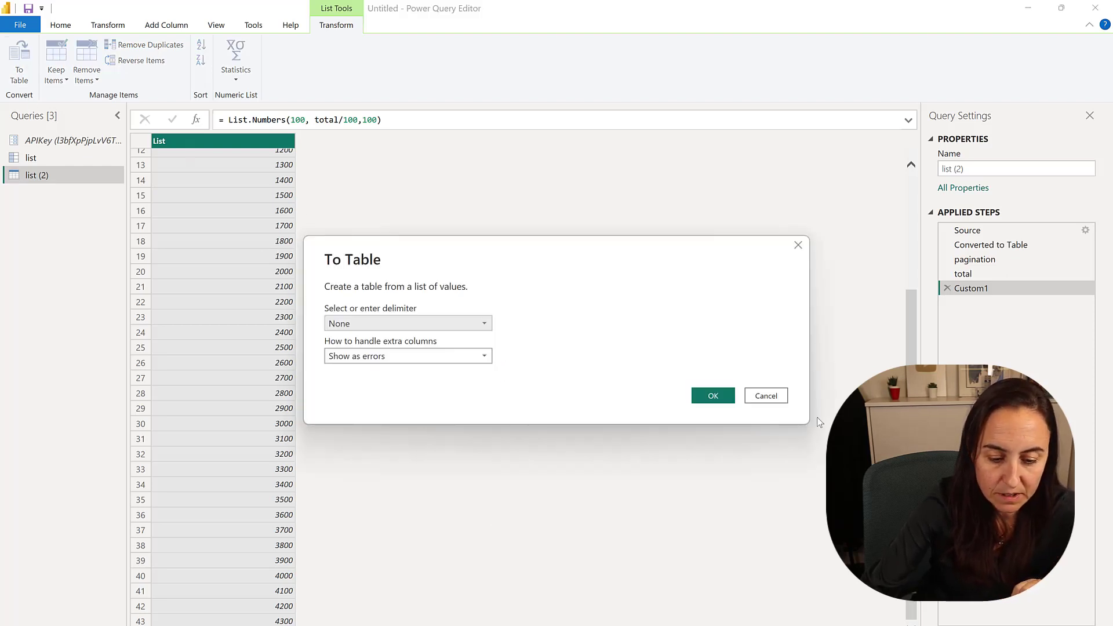
pyautogui.click(719, 397)
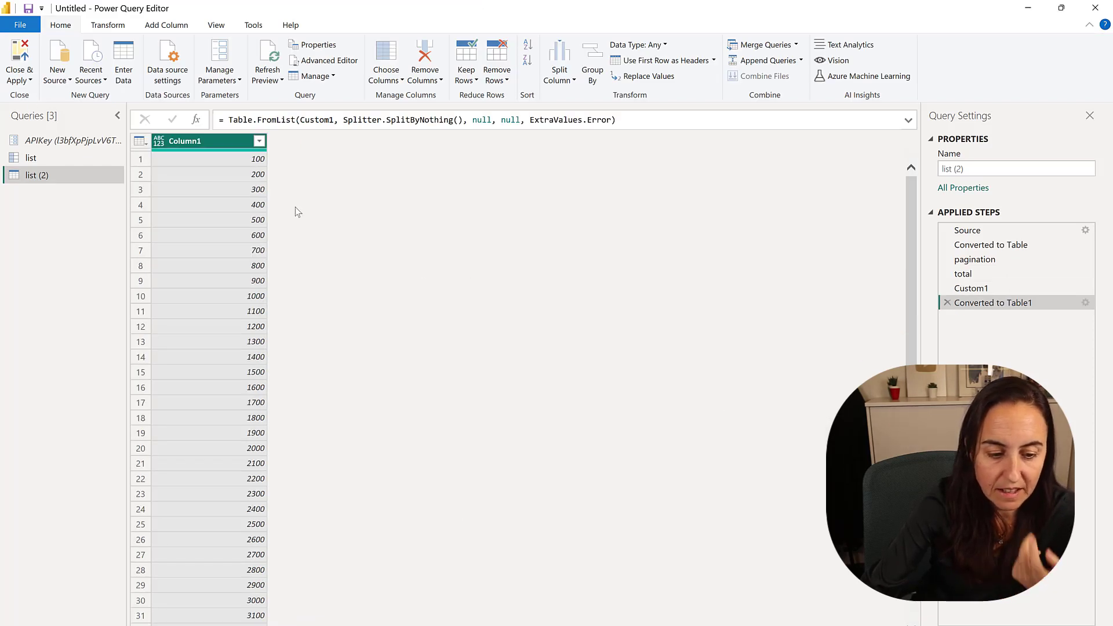
pyautogui.doubleClick(204, 144)
pyautogui.write('Pages')
pyautogui.press('Return')
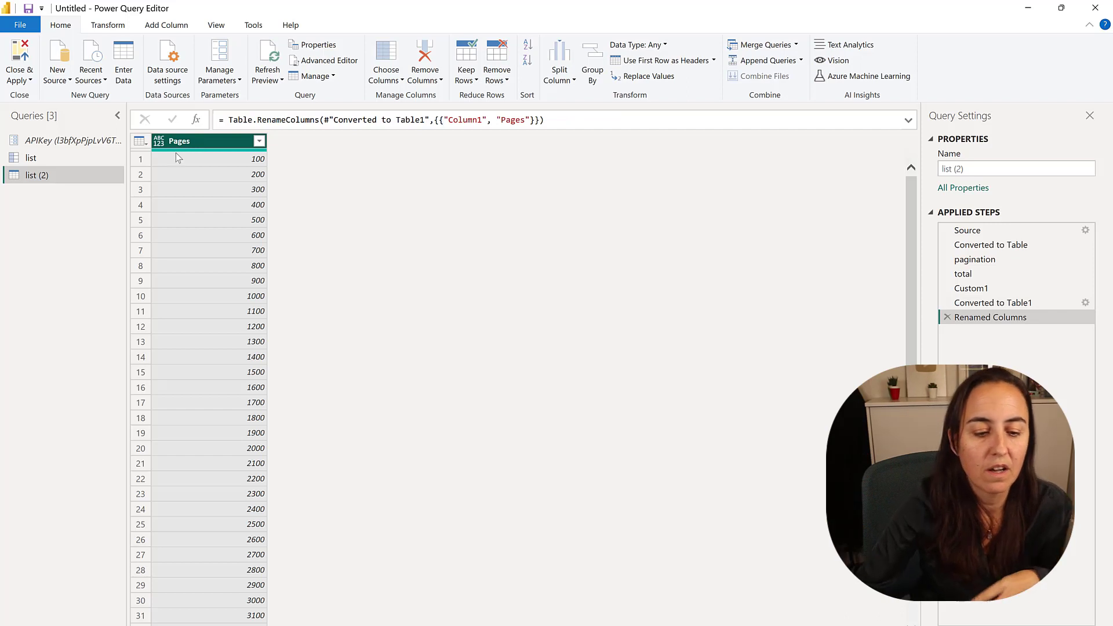
pyautogui.click(159, 142)
pyautogui.click(224, 277)
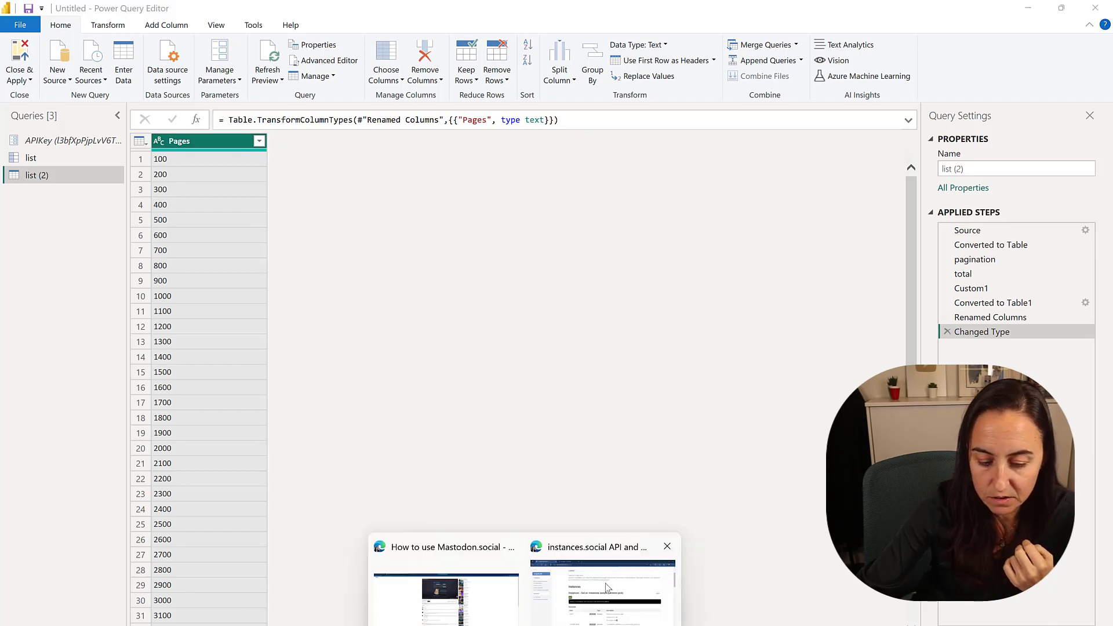
pyautogui.click(605, 583)
# Step: Read the List instances min_id pagination note, then return to Power Query Editor
pyautogui.scroll(-5, 752, 456)
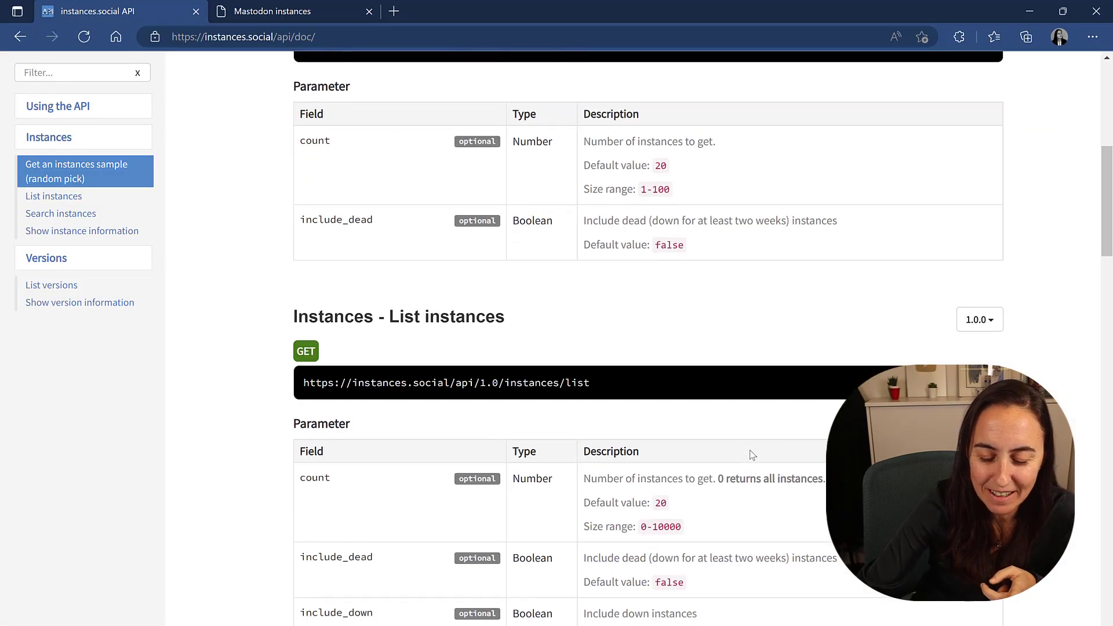
pyautogui.scroll(-10, 749, 450)
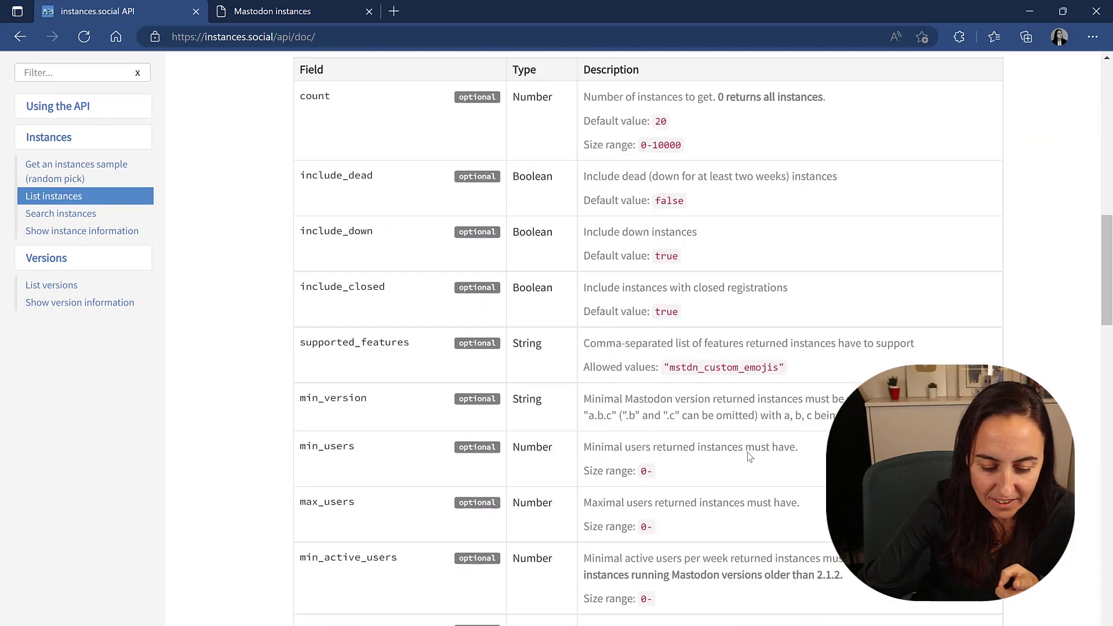
pyautogui.scroll(-9, 749, 452)
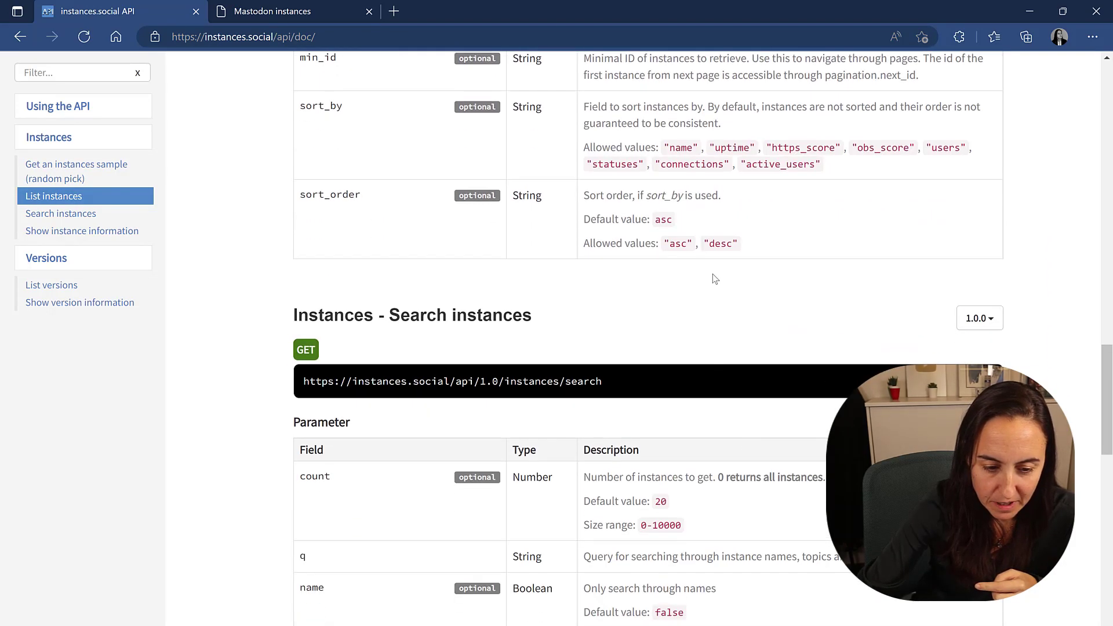
pyautogui.scroll(2, 378, 258)
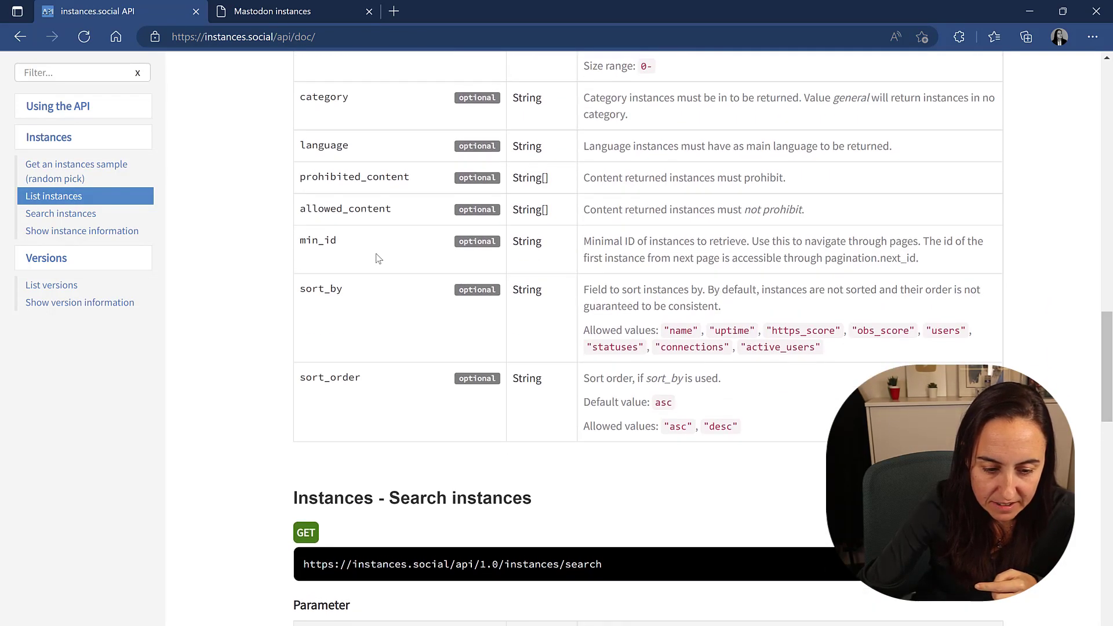
pyautogui.doubleClick(865, 261)
pyautogui.moveTo(342, 244); pyautogui.dragTo(297, 247)
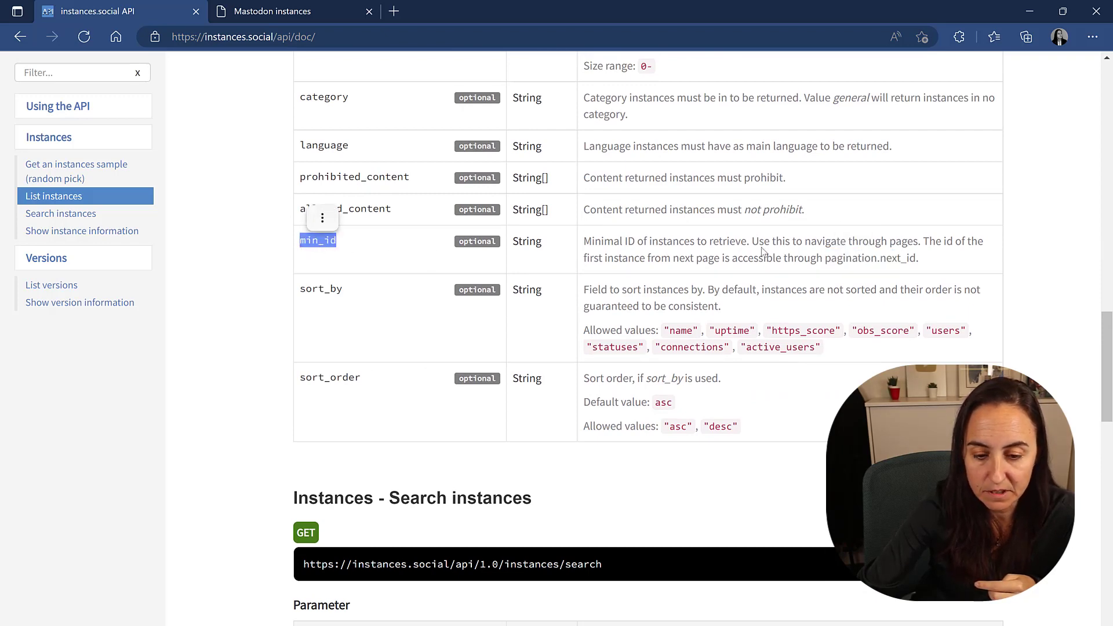
pyautogui.moveTo(763, 251); pyautogui.dragTo(759, 242)
pyautogui.scroll(10, 753, 252)
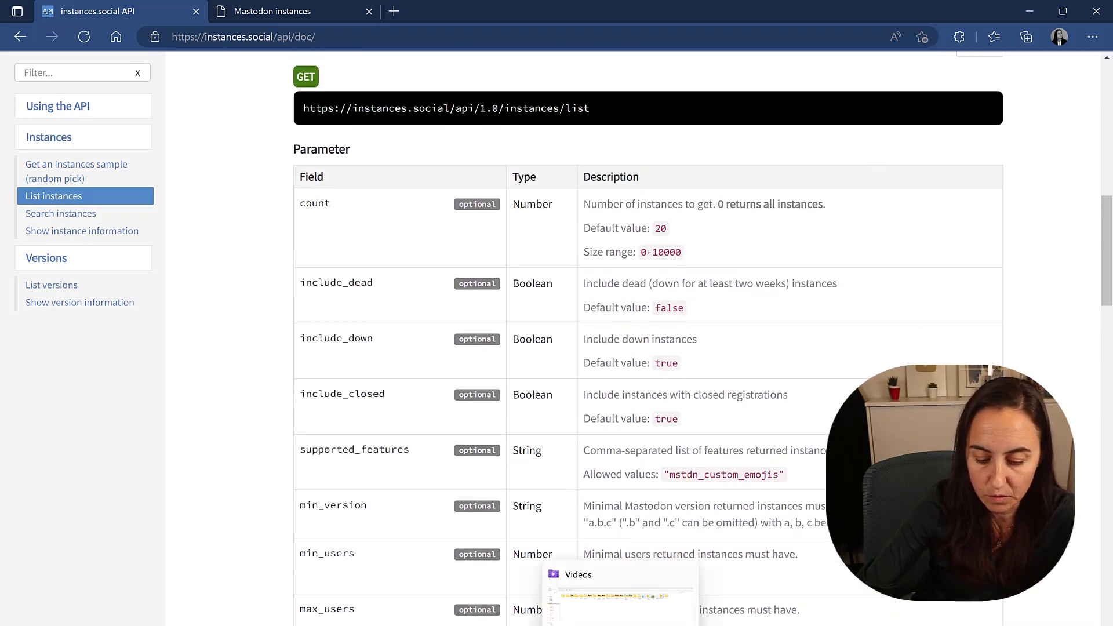
pyautogui.click(591, 625)
# Step: Append ?count=20 to the list query's Source URL and drill into the instances list
pyautogui.click(665, 620)
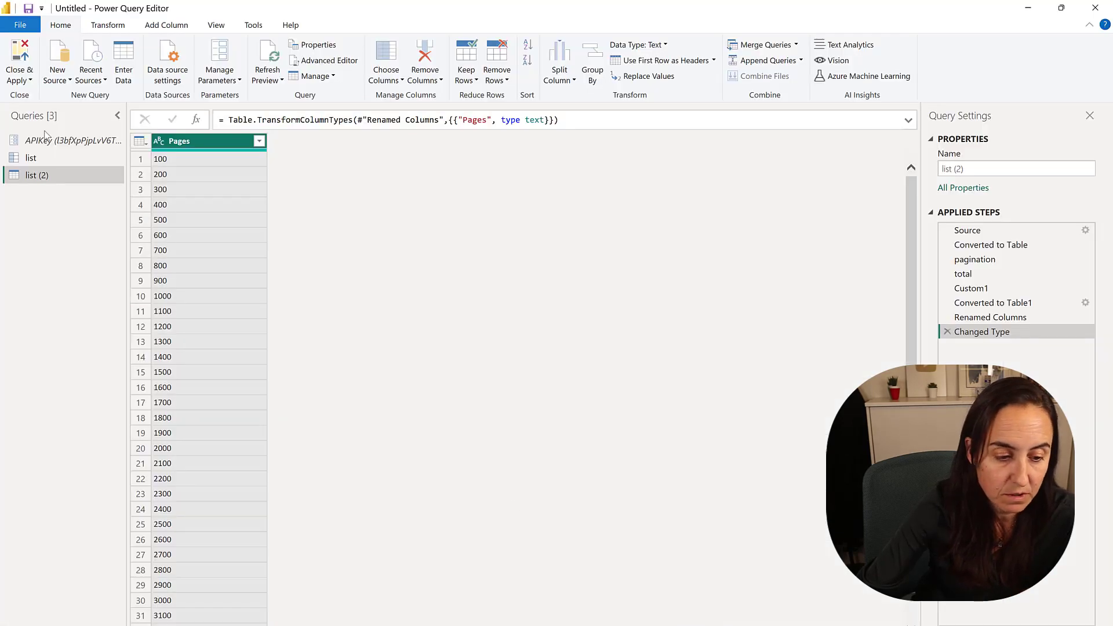
pyautogui.click(53, 159)
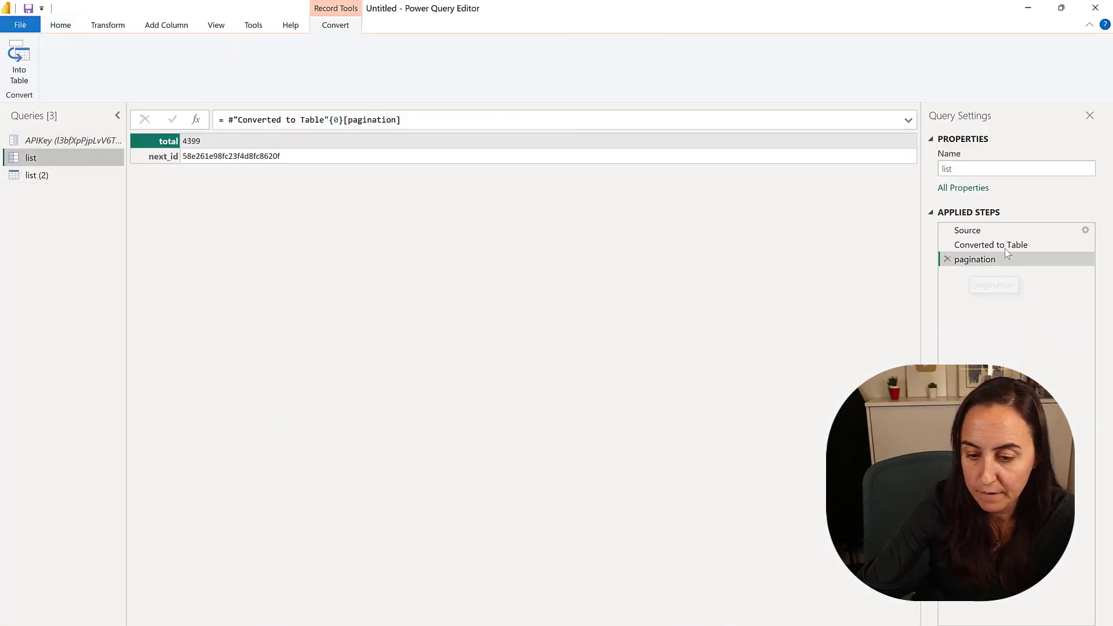
pyautogui.click(1023, 231)
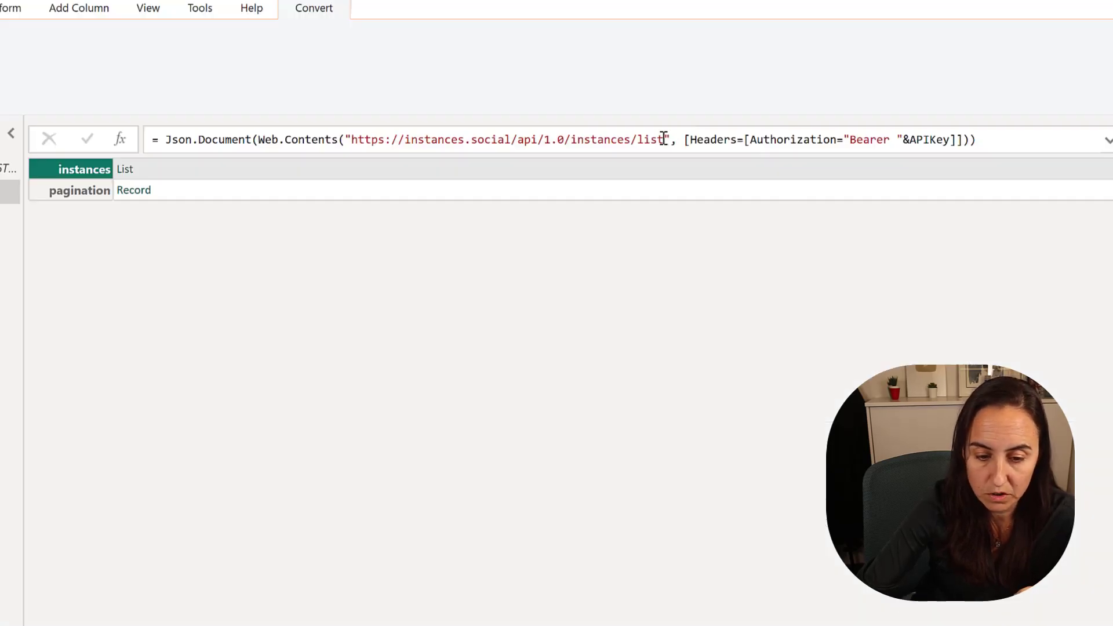
pyautogui.click(664, 139)
pyautogui.write('?cau')
pyautogui.press('BackSpace')
pyautogui.press('BackSpace')
pyautogui.press('BackSpace')
pyautogui.write('count')
pyautogui.write('=20')
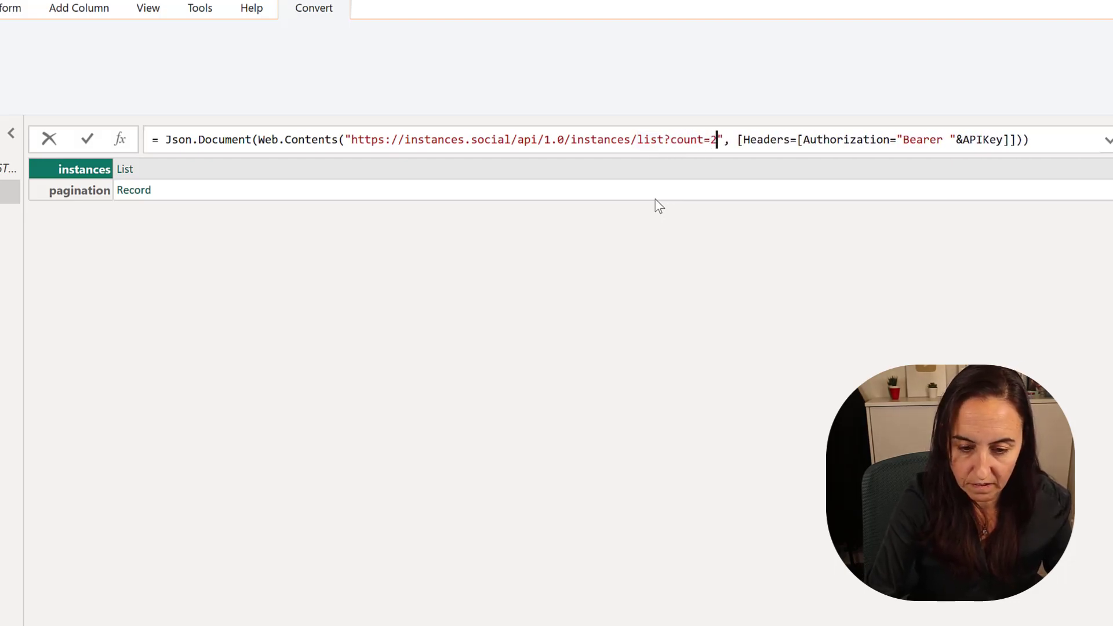
pyautogui.press('Return')
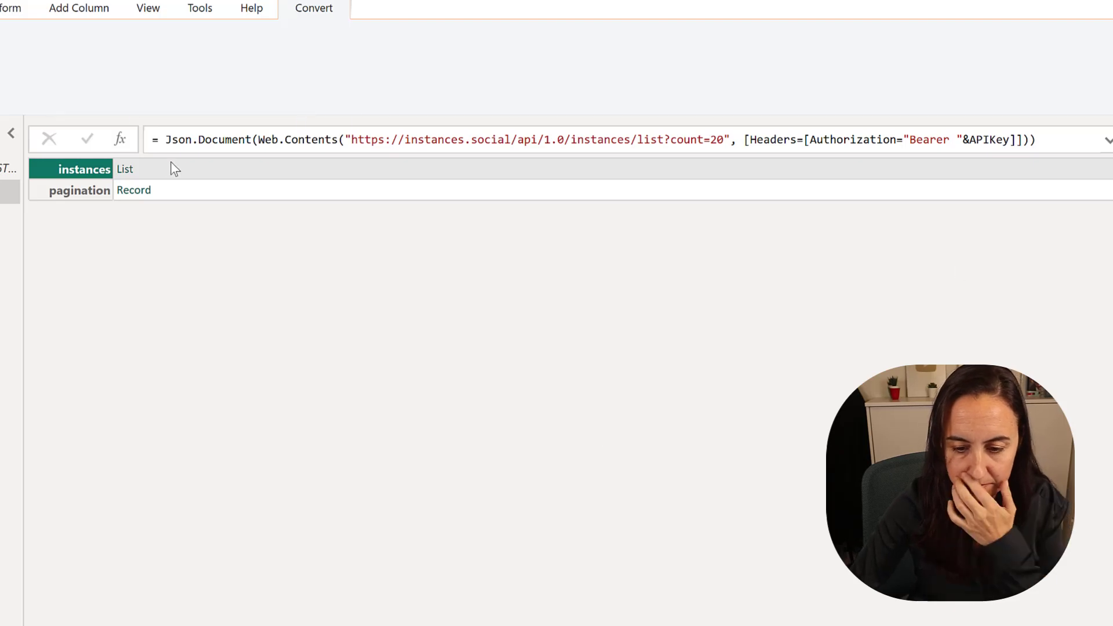
pyautogui.click(126, 170)
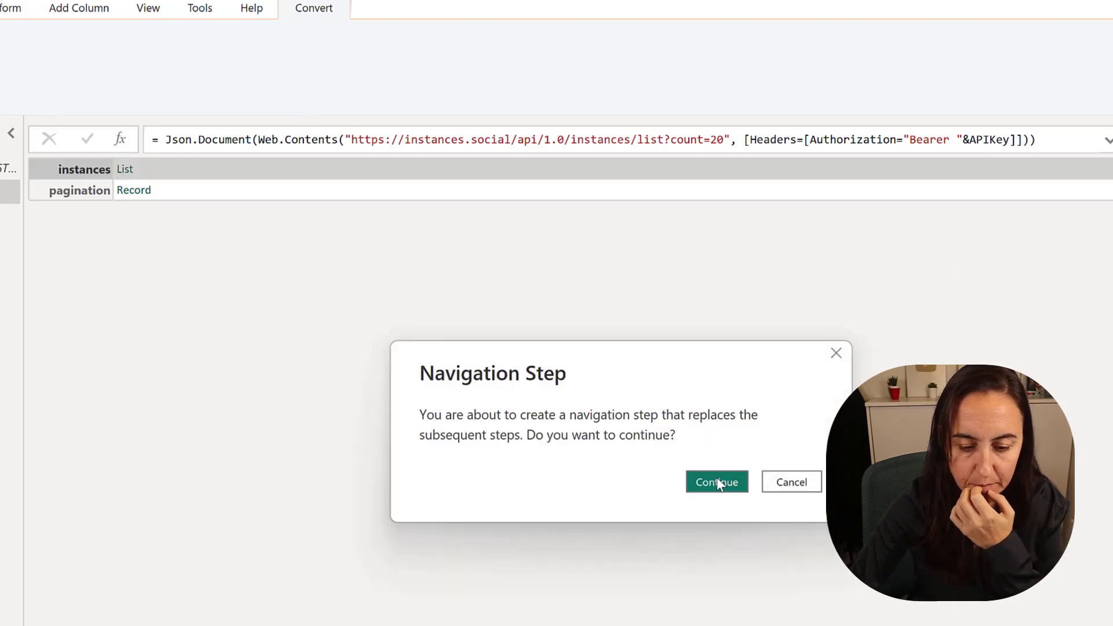
pyautogui.click(718, 484)
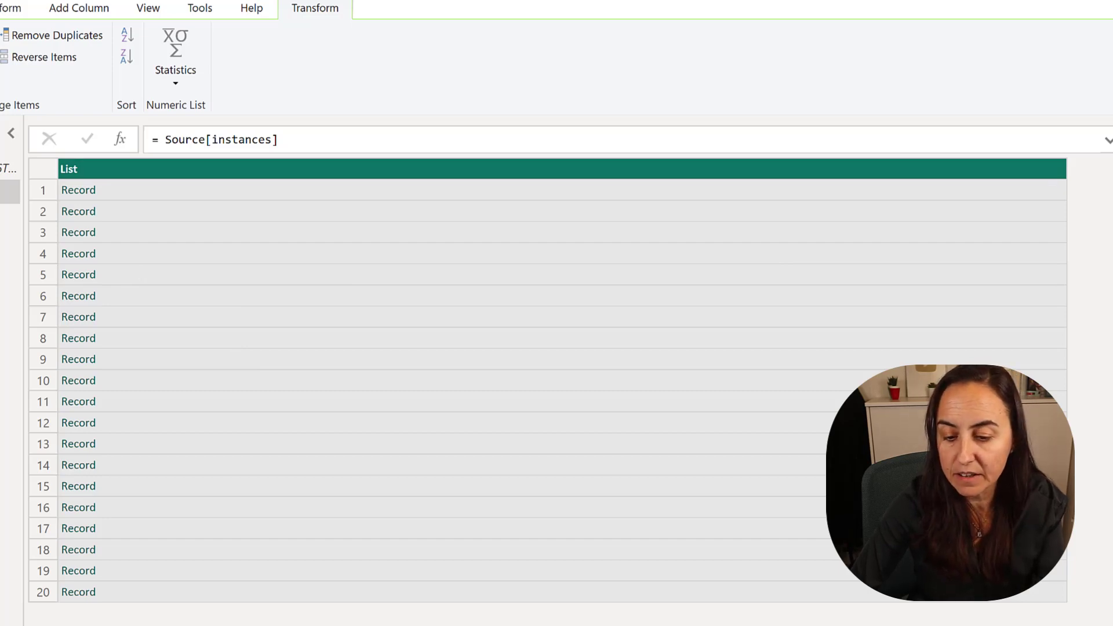
# Step: Change the Source URL to ?count=100 and check the returned instances rows
pyautogui.hotkey('ctrl', 'z')
pyautogui.press('BackSpace')
pyautogui.write('10')
pyautogui.press('Return')
pyautogui.click(125, 169)
pyautogui.scroll(-10, 723, 490)
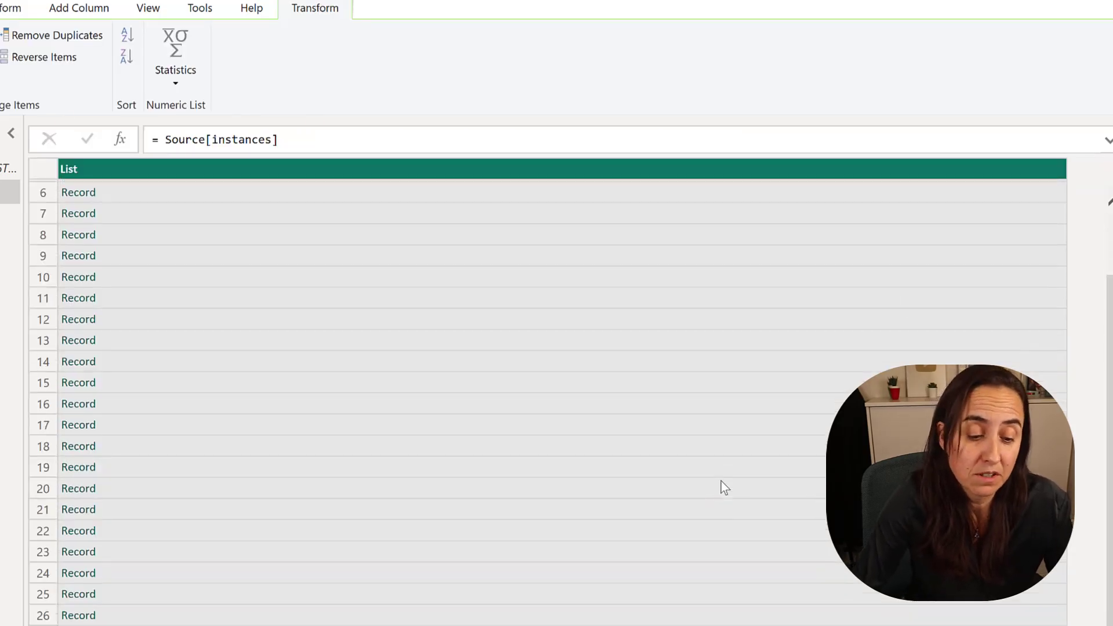
pyautogui.scroll(-8, 735, 541)
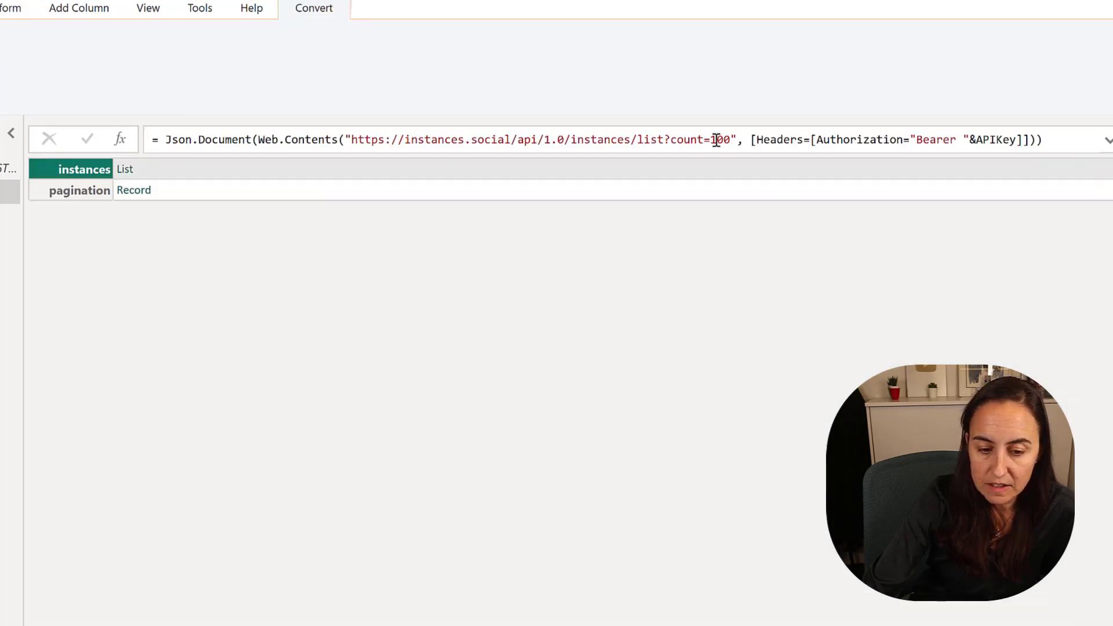
pyautogui.moveTo(717, 140); pyautogui.dragTo(679, 139)
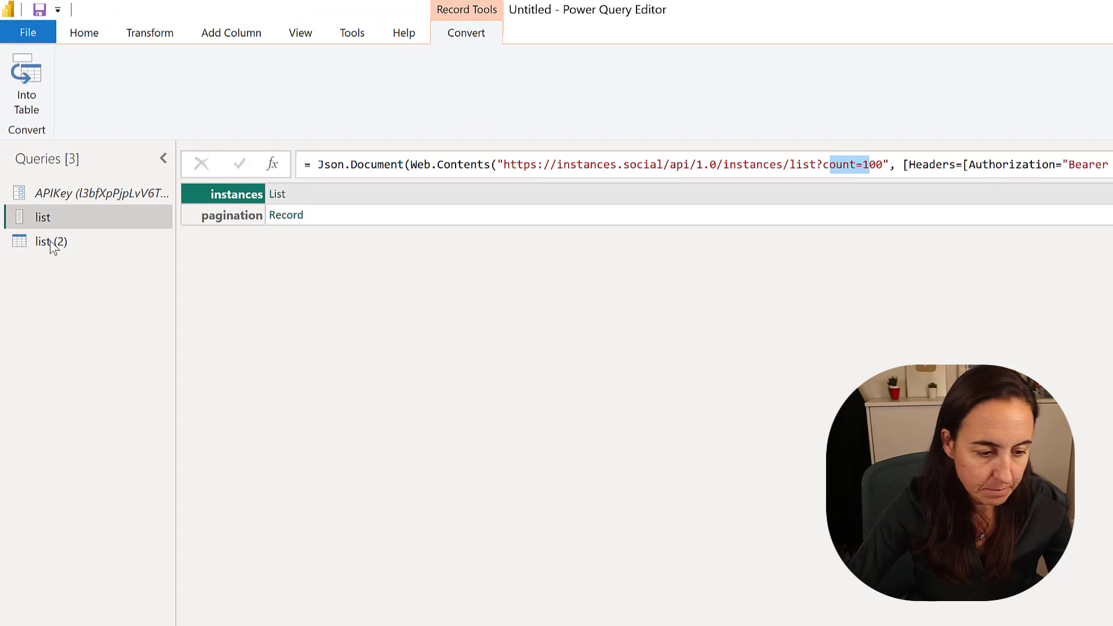
# Step: Duplicate the list (2) query to create list (3)
pyautogui.click(54, 243)
pyautogui.rightClick(54, 244)
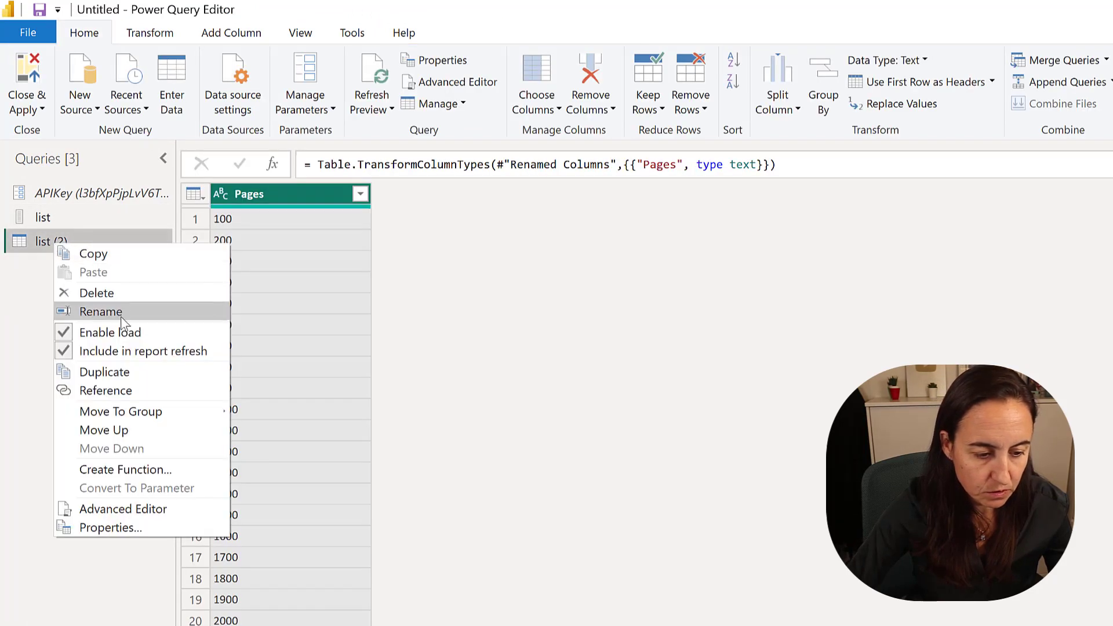
pyautogui.click(123, 372)
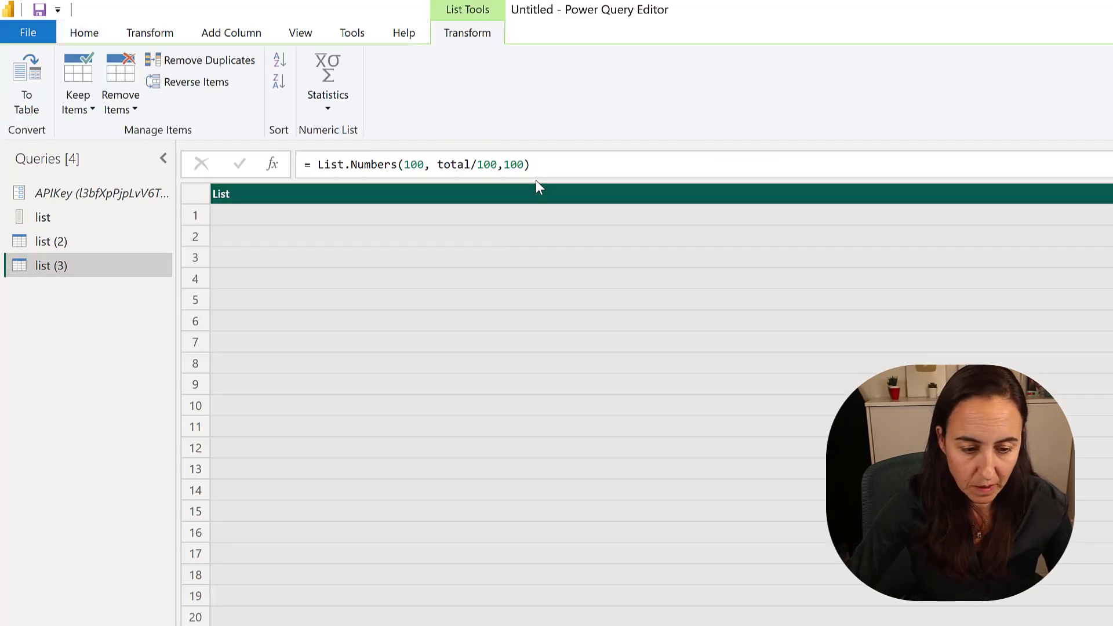
# Step: Edit the copy's formula to List.Numbers(100, 5, 100) so Pages runs 100 to 500
pyautogui.doubleClick(514, 165)
pyautogui.press('BackSpace')
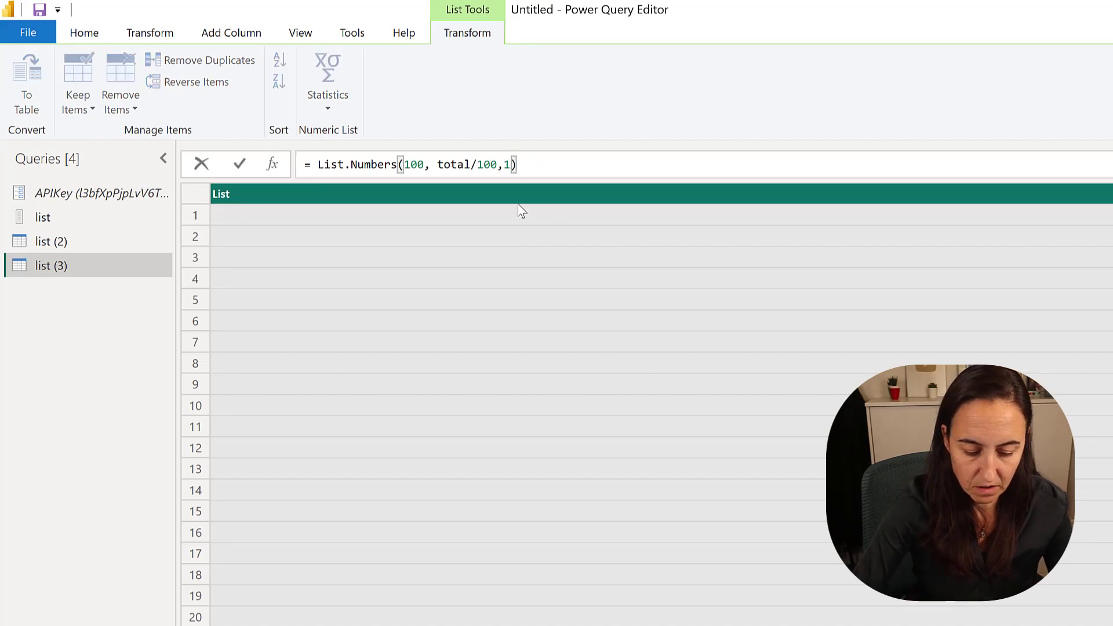
pyautogui.write('5')
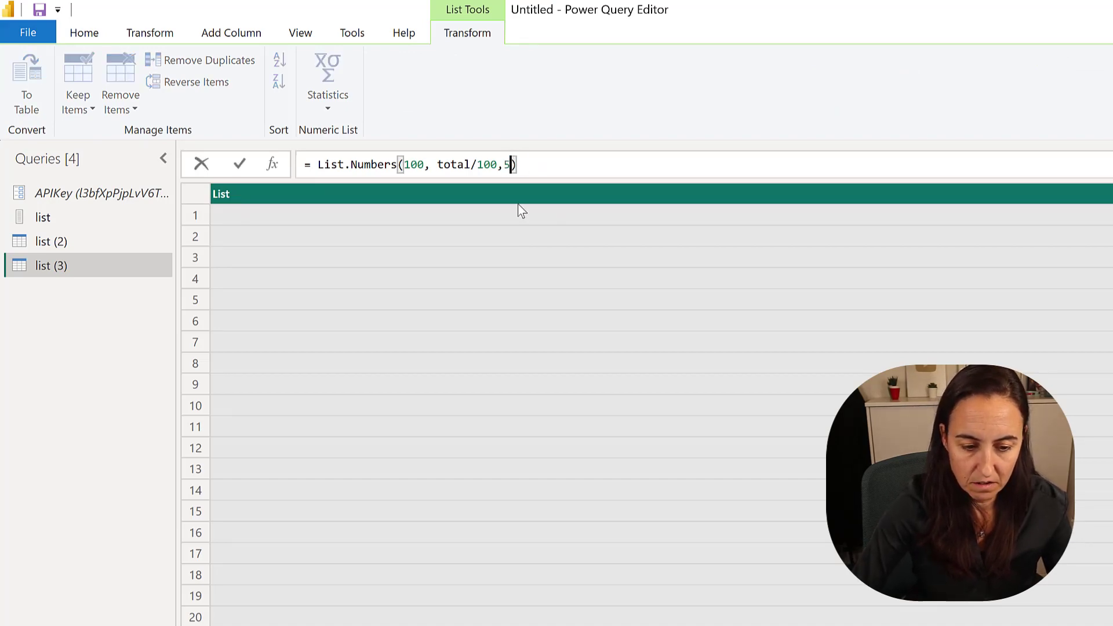
pyautogui.press('Return')
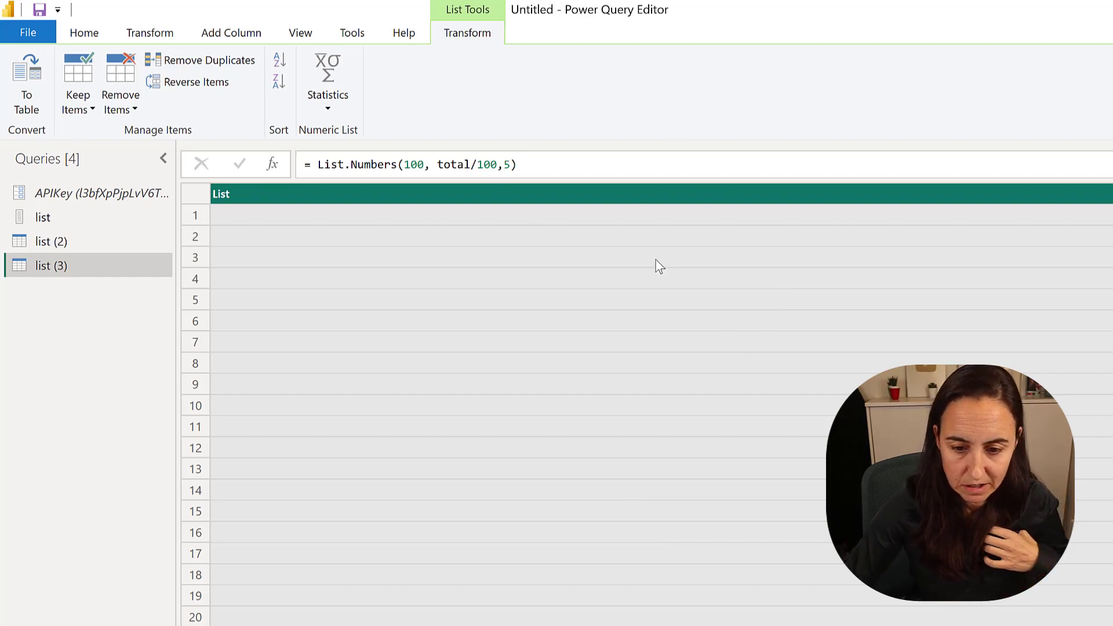
pyautogui.click(512, 170)
pyautogui.press('BackSpace')
pyautogui.write('100')
pyautogui.press('Left')
pyautogui.press('Left')
pyautogui.press('Left')
pyautogui.press('Left')
pyautogui.press('BackSpace')
pyautogui.press('BackSpace')
pyautogui.press('BackSpace')
pyautogui.press('BackSpace')
pyautogui.press('BackSpace')
pyautogui.press('BackSpace')
pyautogui.press('BackSpace')
pyautogui.press('BackSpace')
pyautogui.press('BackSpace')
pyautogui.write('5')
pyautogui.press('Return')
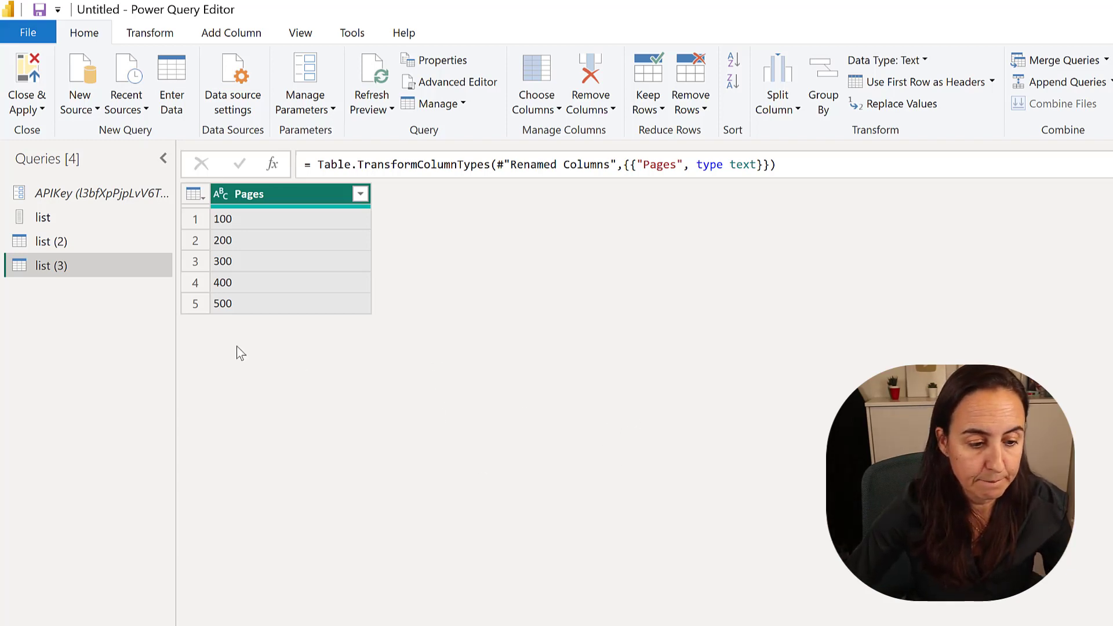
# Step: Select the list query's entire Json.Document API request formula in the expanded formula bar
pyautogui.click(87, 214)
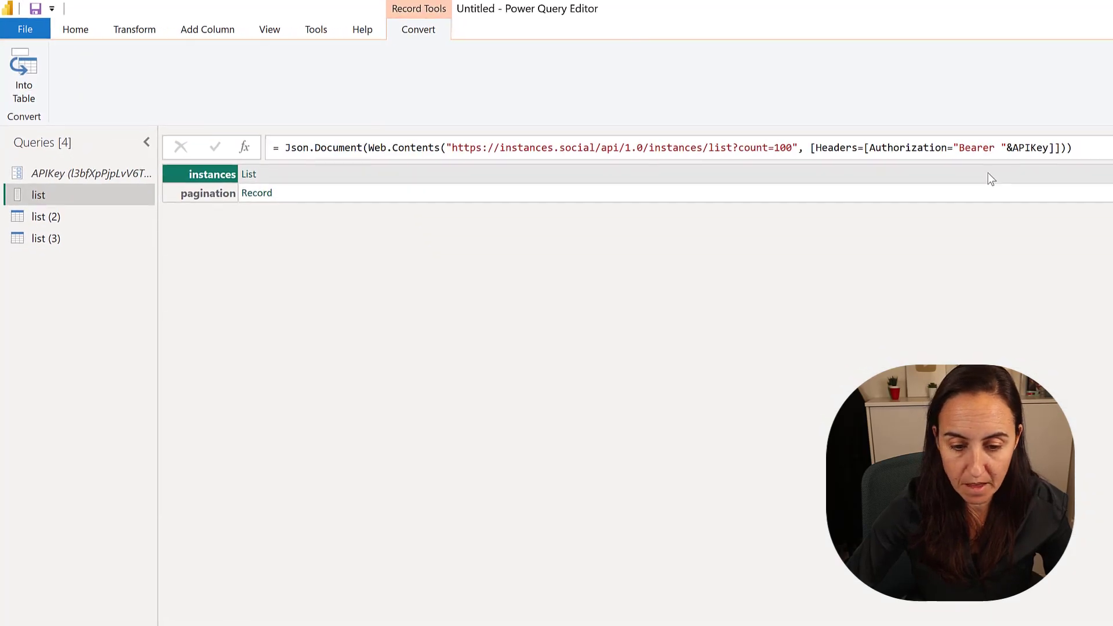
pyautogui.click(274, 148)
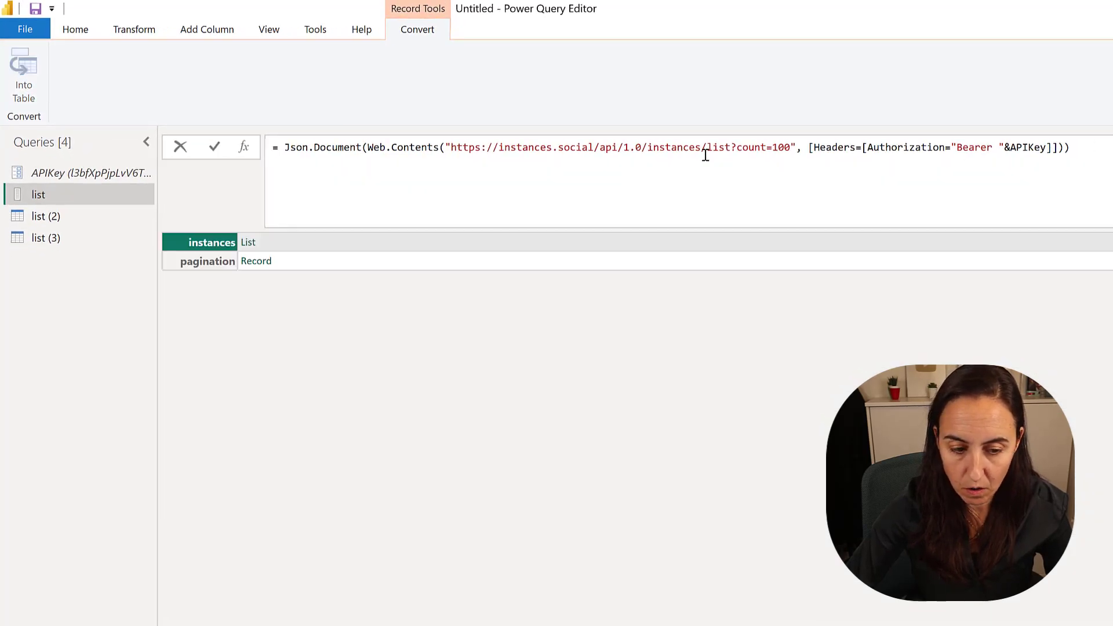
pyautogui.moveTo(284, 147); pyautogui.dragTo(1103, 168)
pyautogui.hotkey('ctrl', 'c')
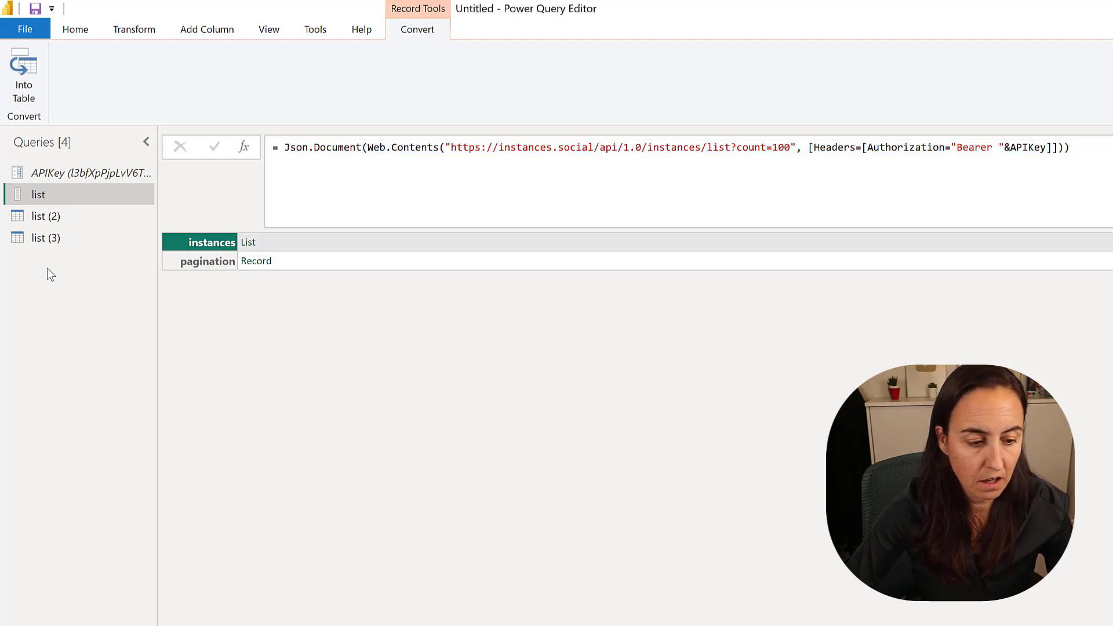
# Step: Rename list (2) to Instances and the five-page list (3) to Test
pyautogui.click(50, 238)
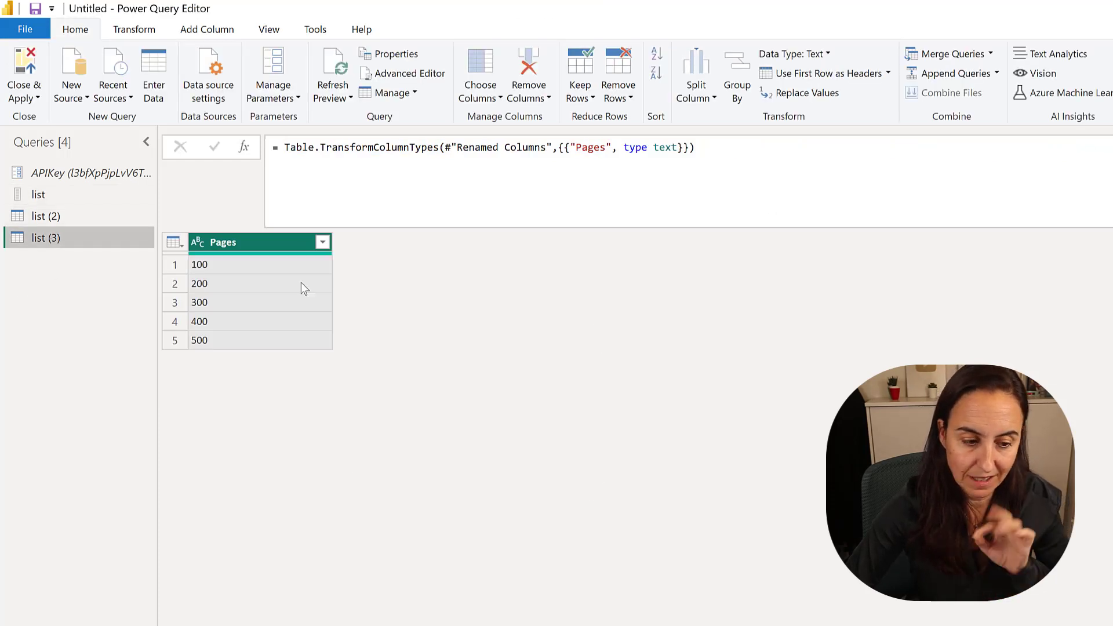
pyautogui.click(64, 215)
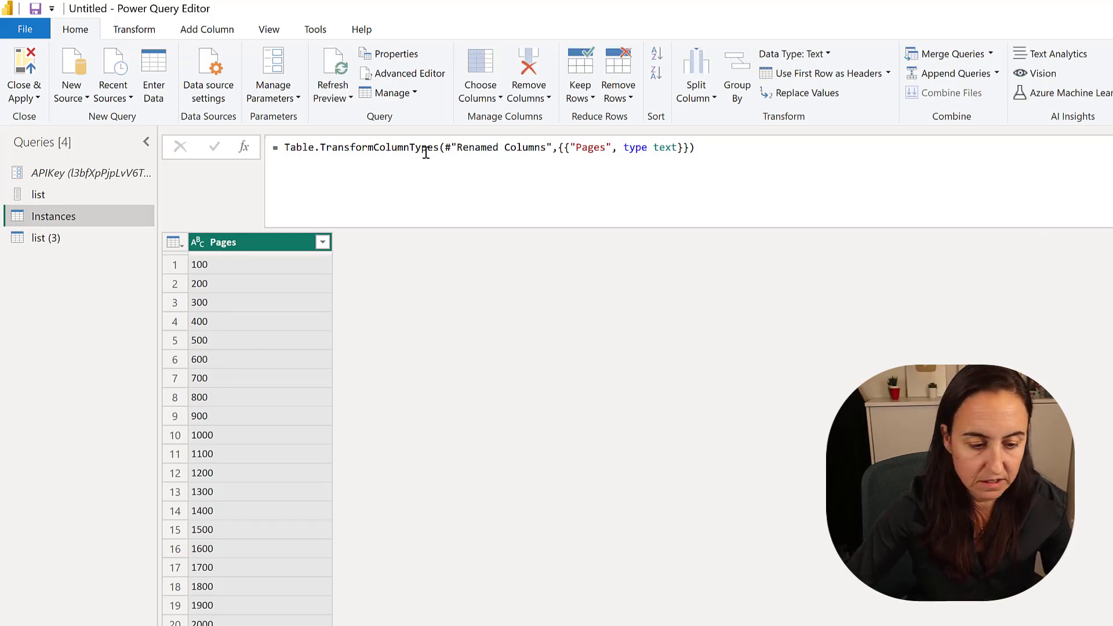
pyautogui.click(73, 240)
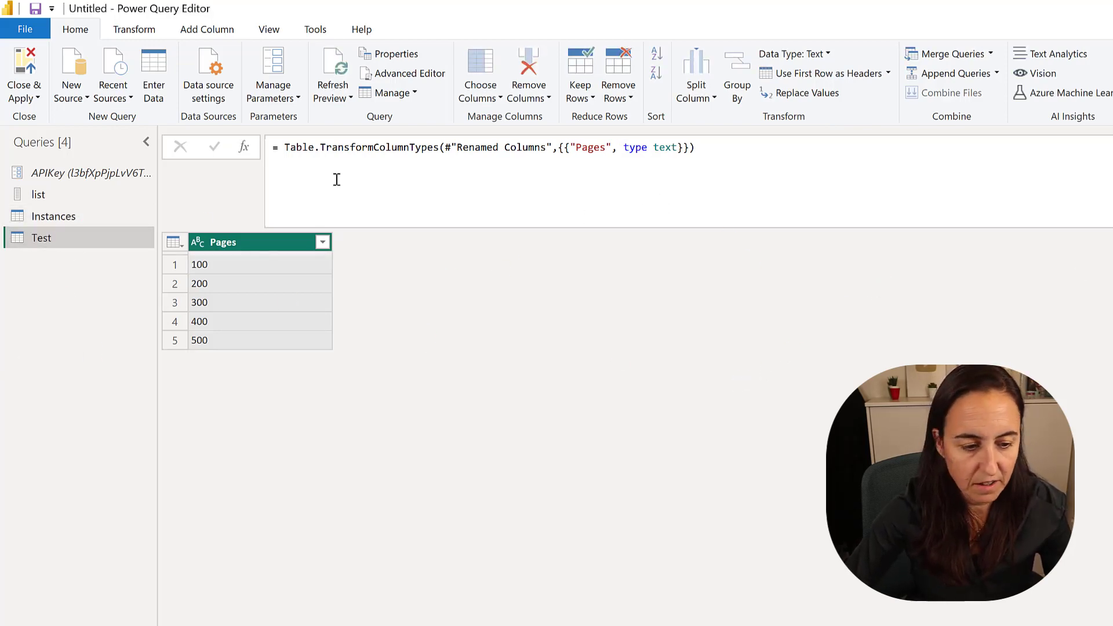
pyautogui.click(207, 29)
# Step: Add a custom column named Api using the pasted request with count="&[Pages]
pyautogui.click(89, 57)
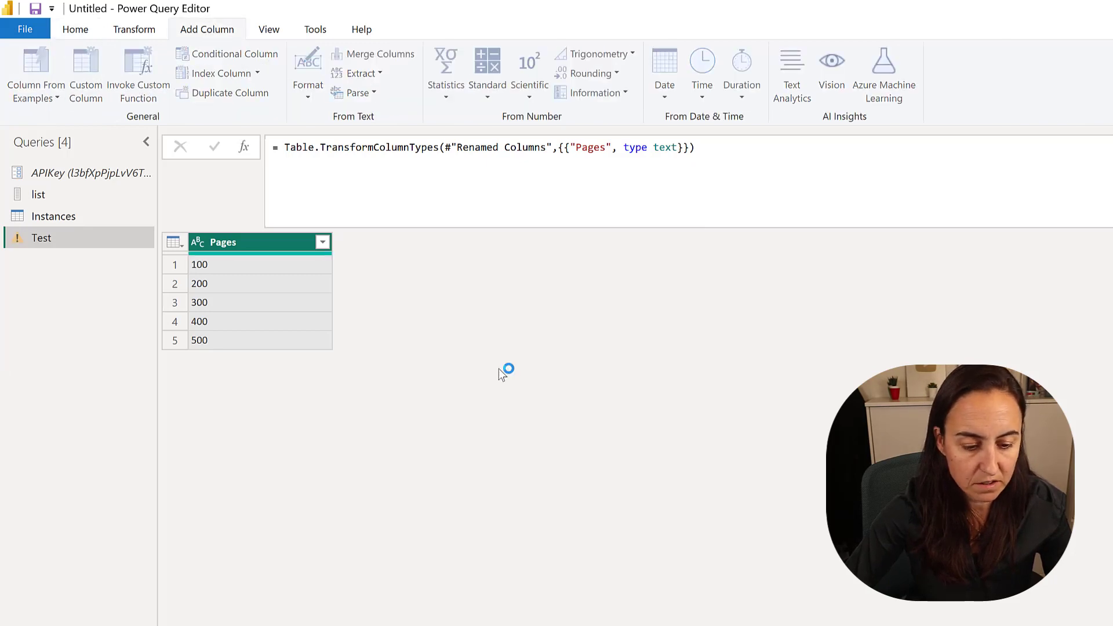
pyautogui.click(530, 380)
pyautogui.hotkey('ctrl', 'v')
pyautogui.doubleClick(490, 322)
pyautogui.write('Api')
pyautogui.click(475, 417)
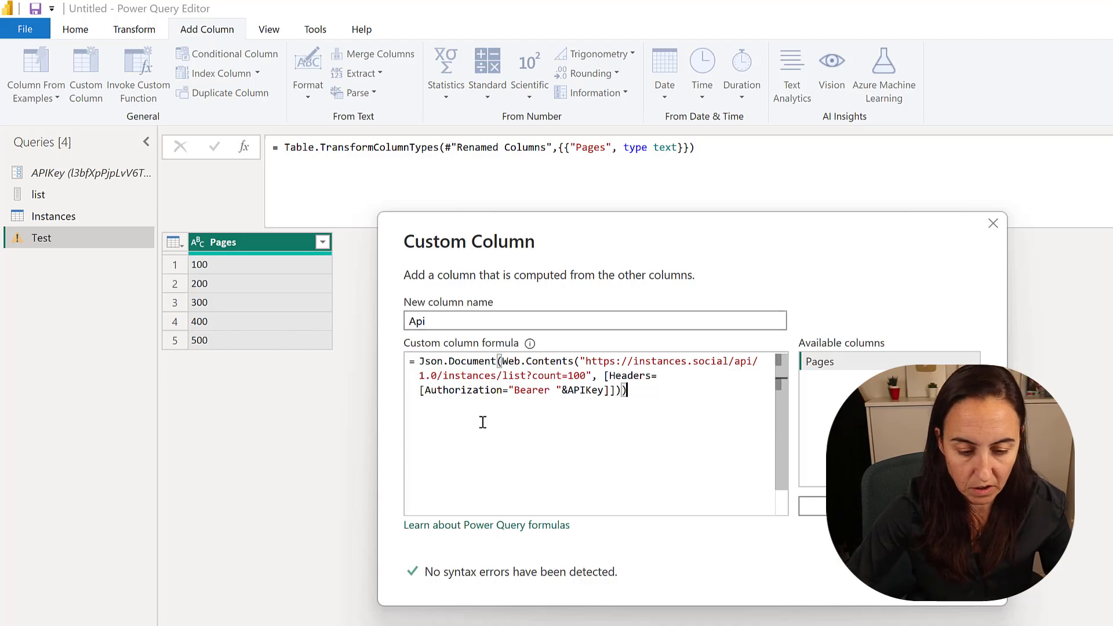
pyautogui.press('Left')
pyautogui.press('Left')
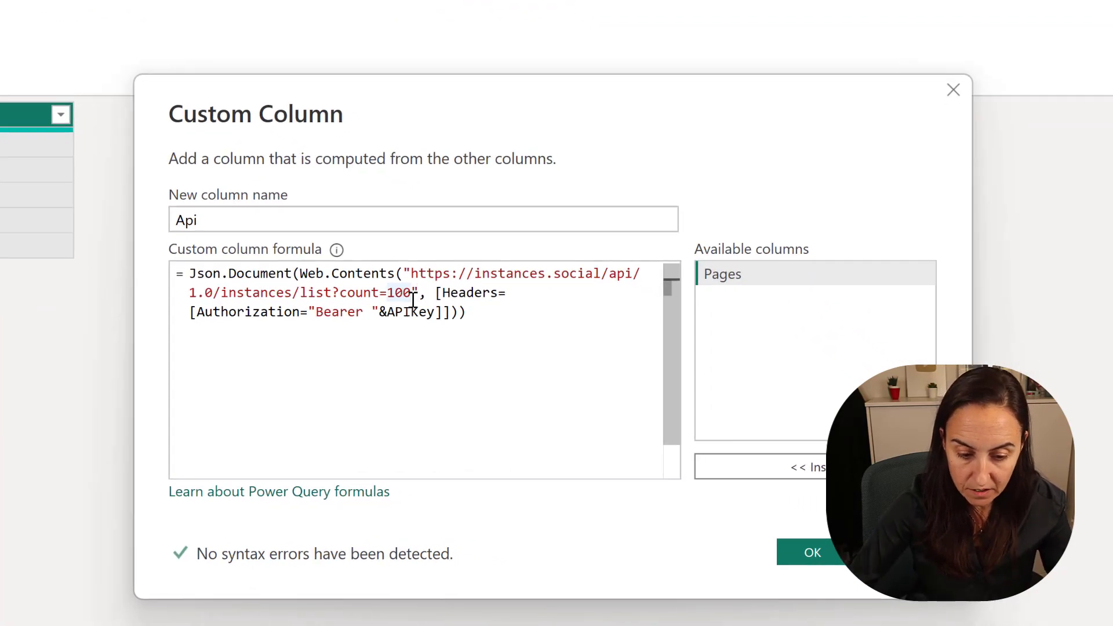
pyautogui.press('BackSpace')
pyautogui.press('BackSpace')
pyautogui.press('BackSpace')
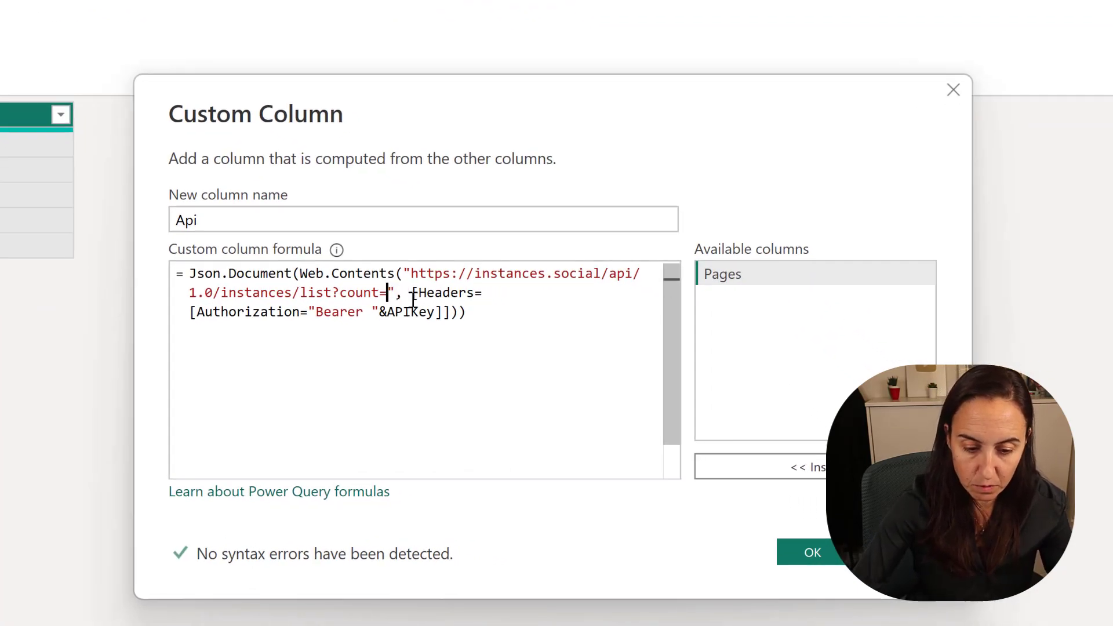
pyautogui.write('&')
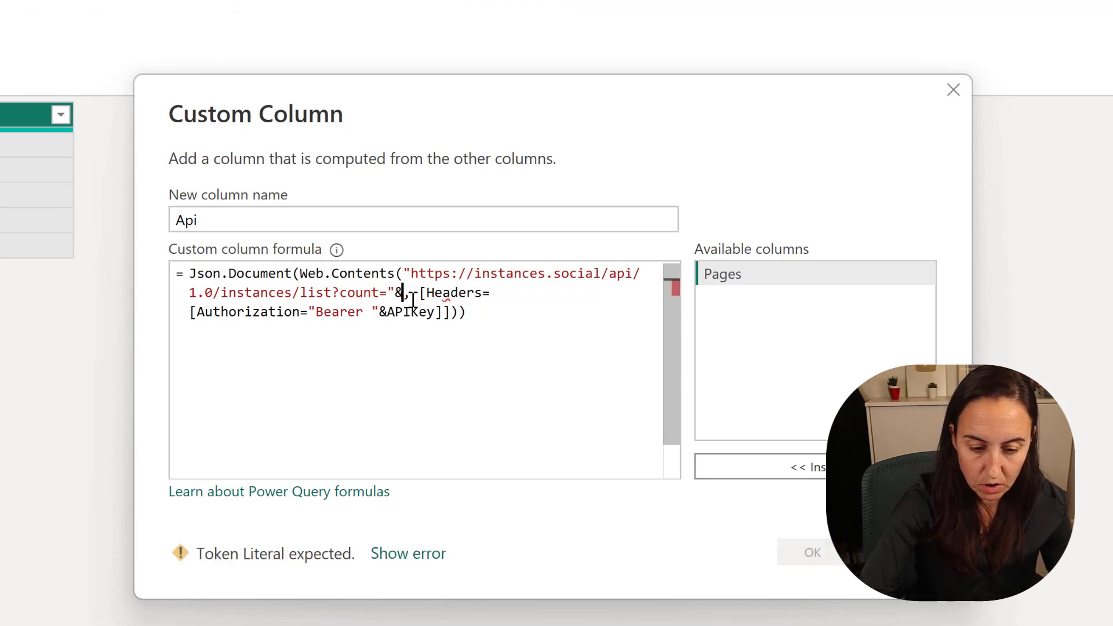
pyautogui.doubleClick(751, 273)
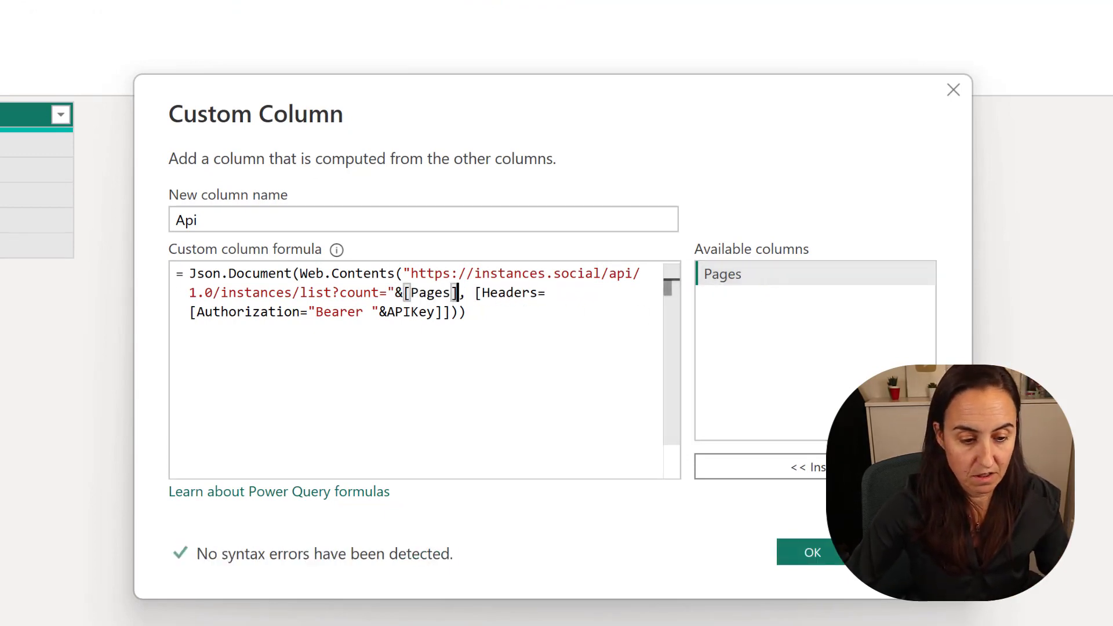
pyautogui.click(827, 558)
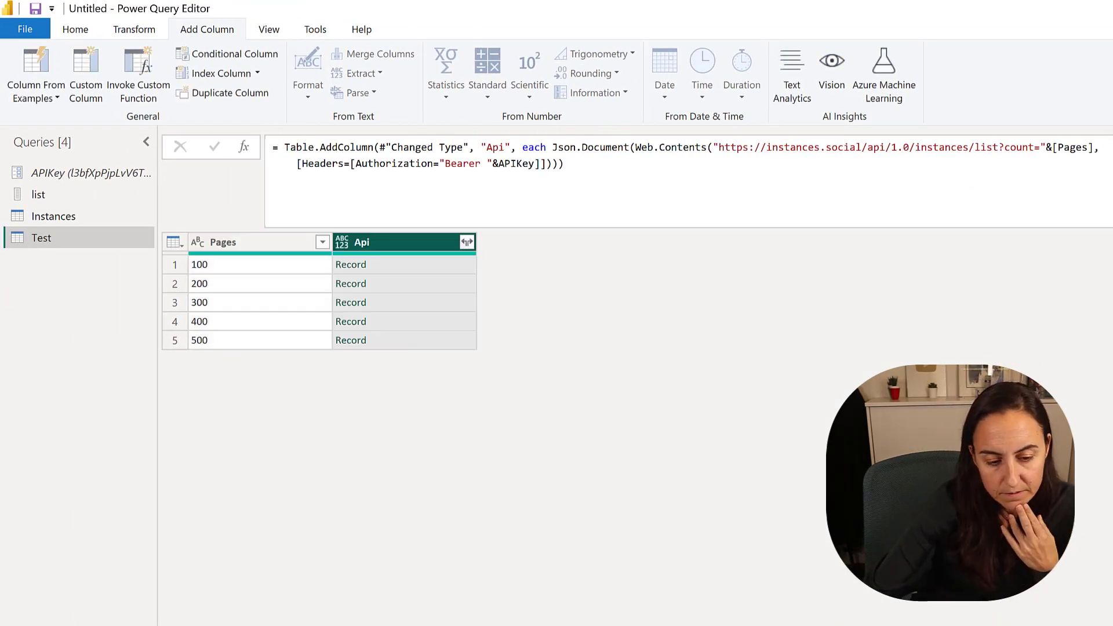
# Step: Expand Api to its pagination record, then to a single next_id column without total
pyautogui.click(467, 242)
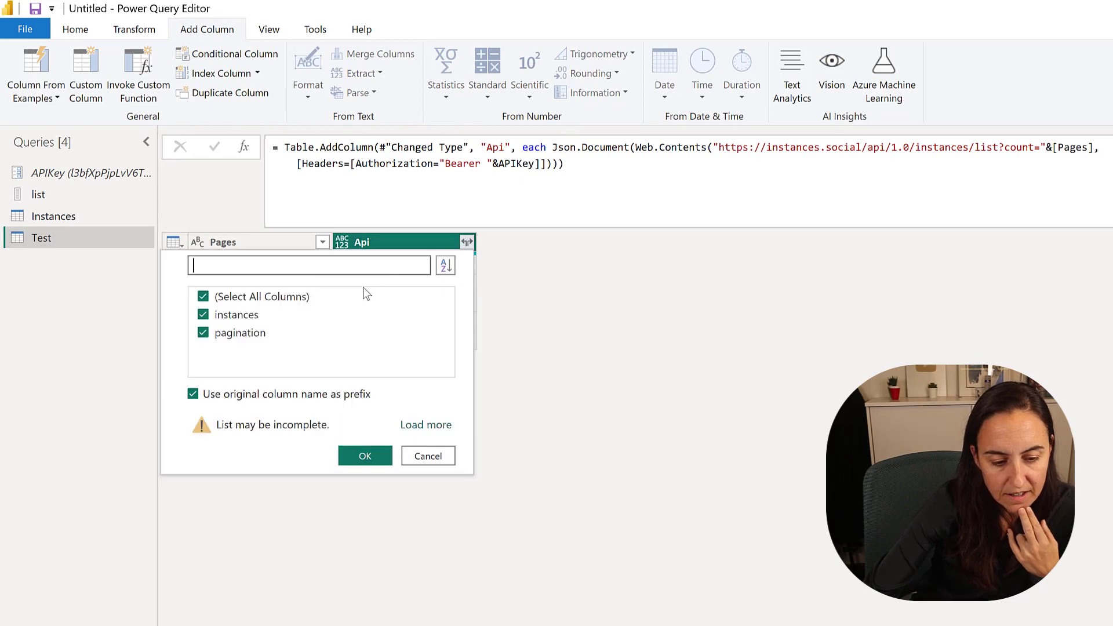
pyautogui.click(250, 321)
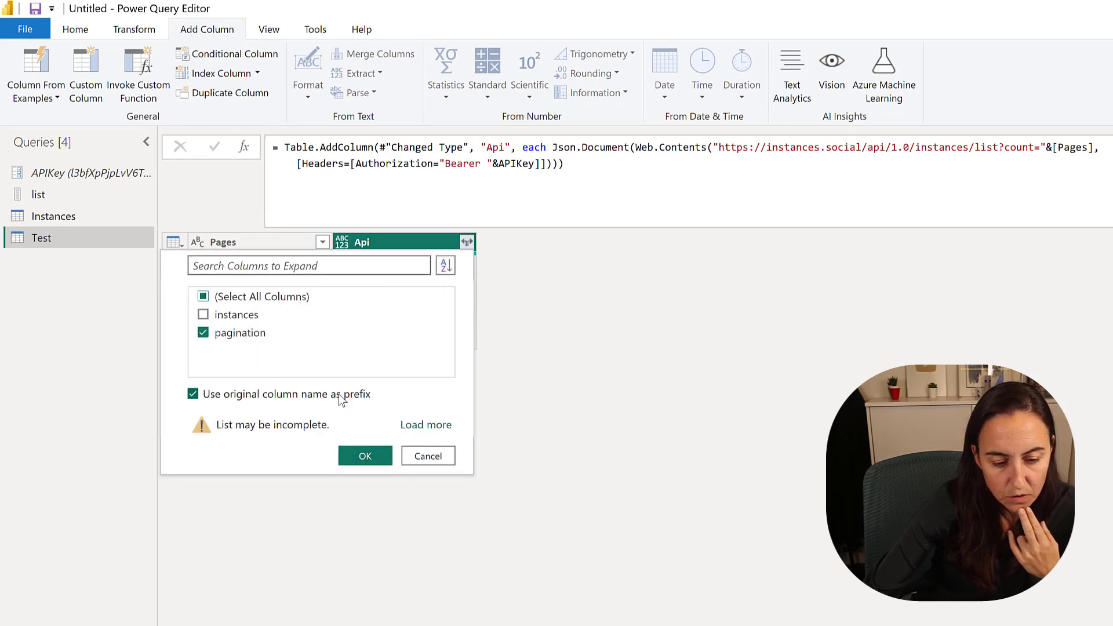
pyautogui.click(365, 457)
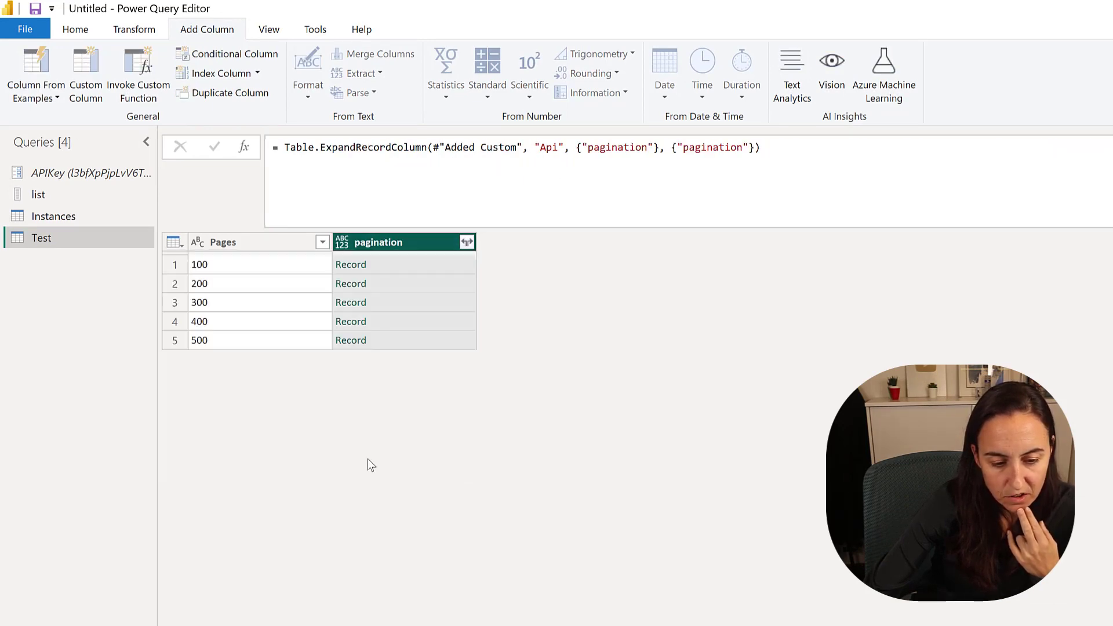
pyautogui.click(467, 242)
pyautogui.click(225, 317)
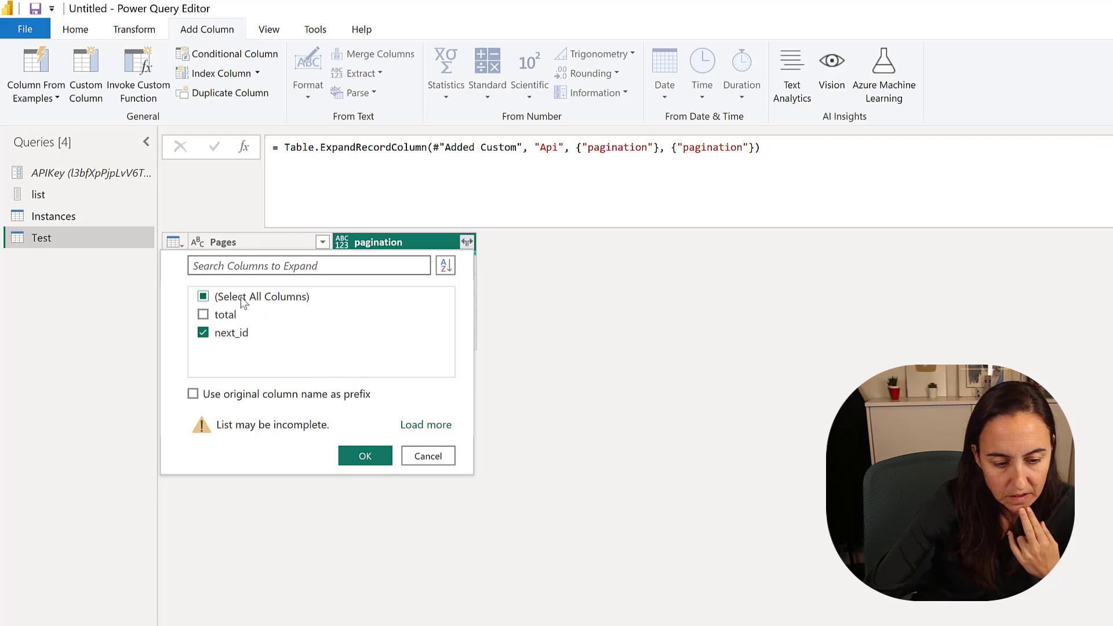
pyautogui.click(347, 455)
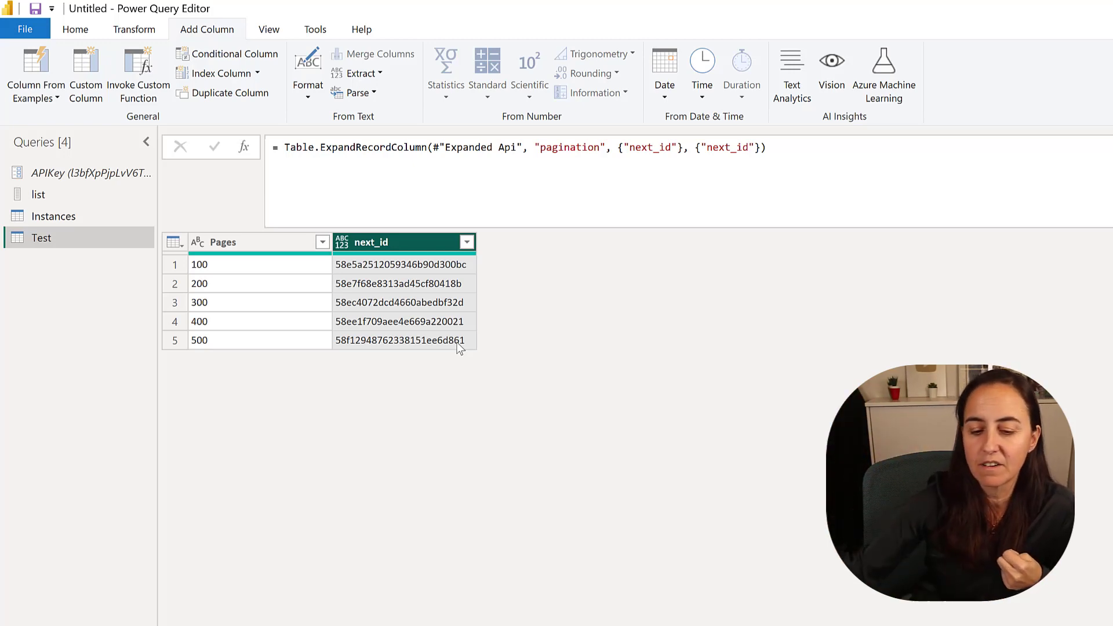
pyautogui.press('Left')
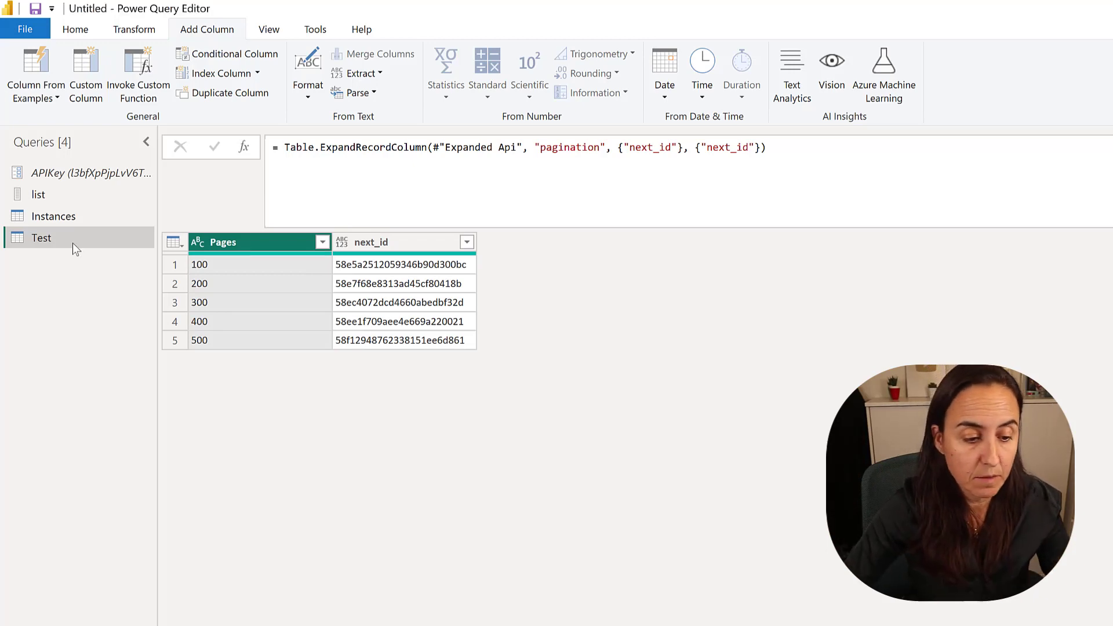
# Step: Change the list query URL to count=200&min_id=58e7f68e8313ad45cf80418b and copy its formula
pyautogui.click(78, 194)
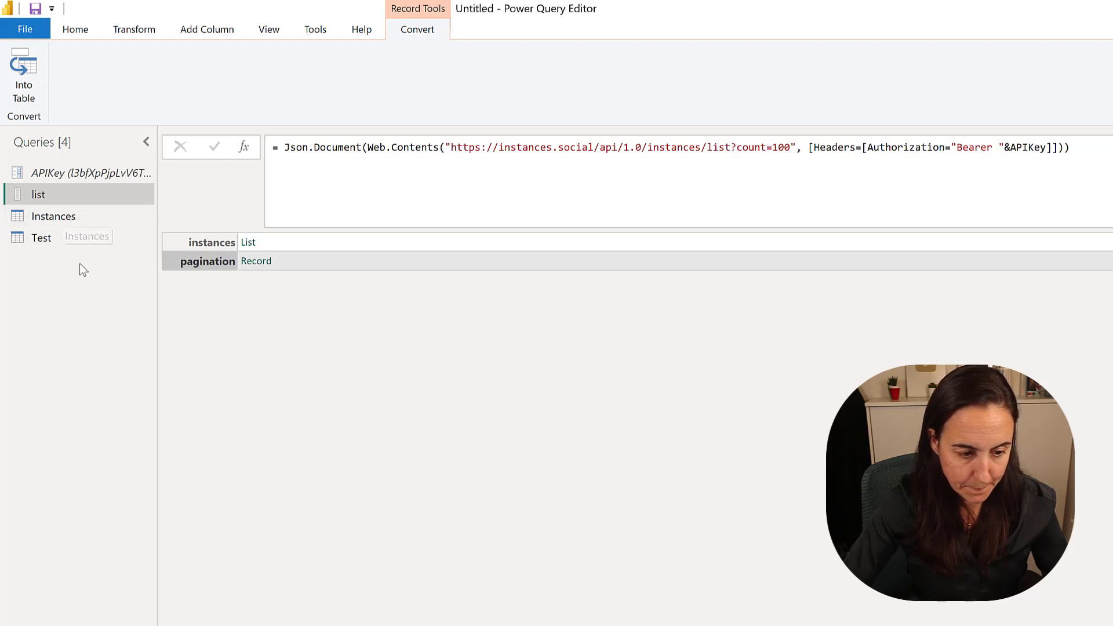
pyautogui.click(51, 238)
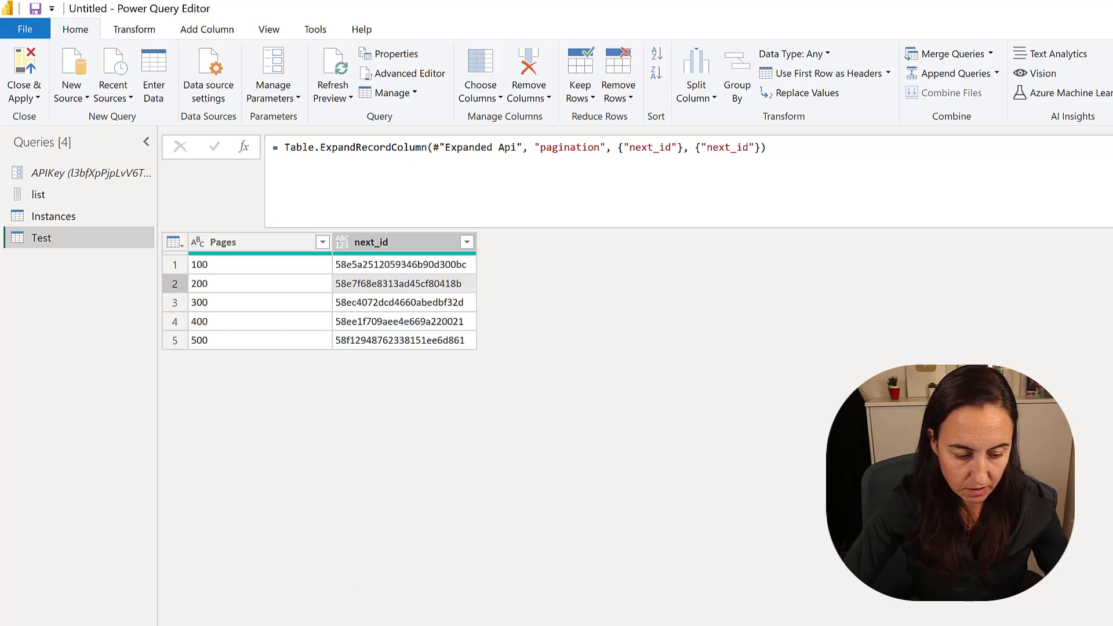
pyautogui.click(57, 191)
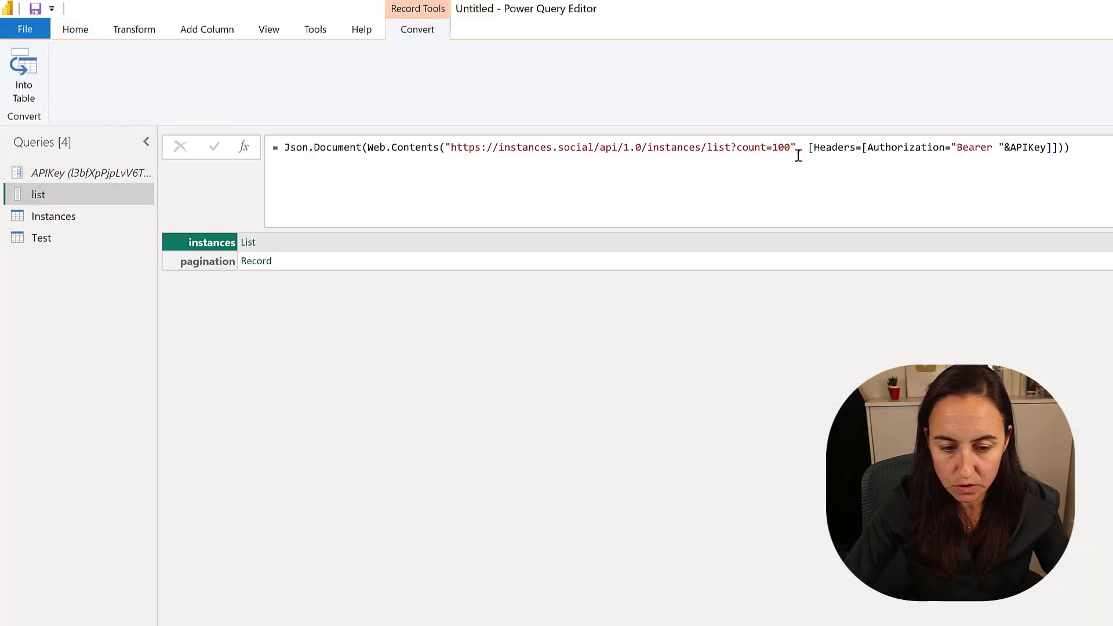
pyautogui.click(794, 149)
pyautogui.press('BackSpace')
pyautogui.press('BackSpace')
pyautogui.press('BackSpace')
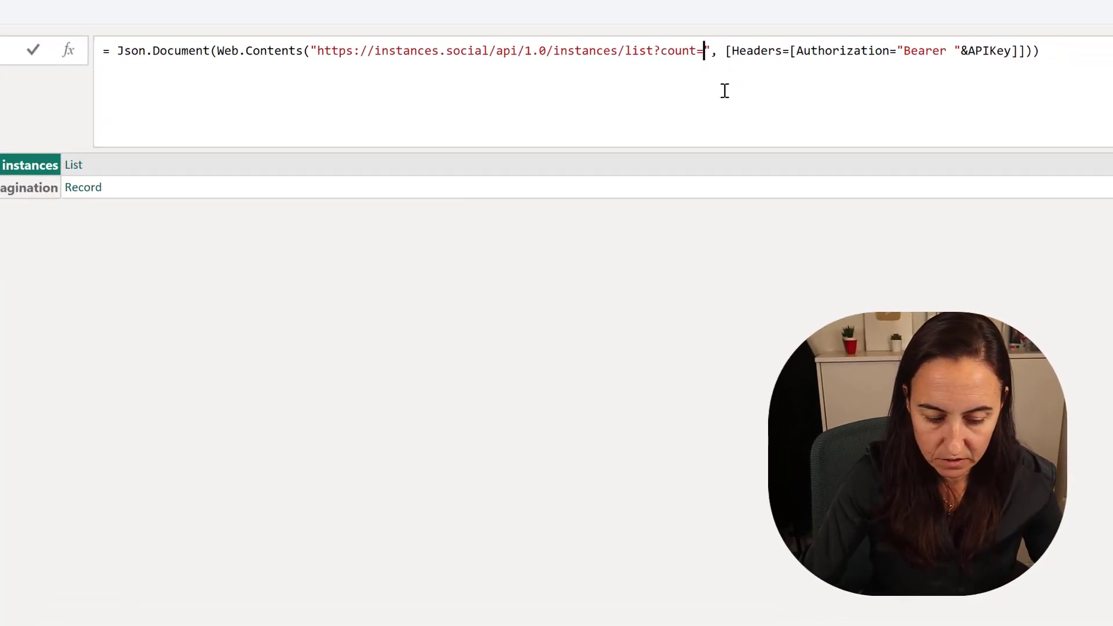
pyautogui.write('200')
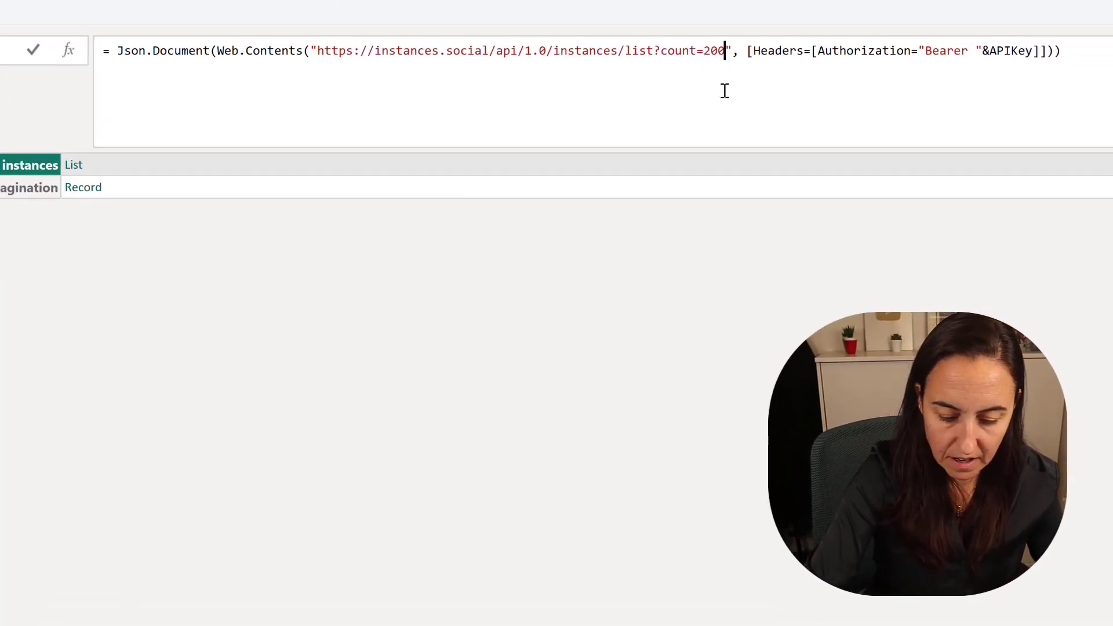
pyautogui.write('&min_')
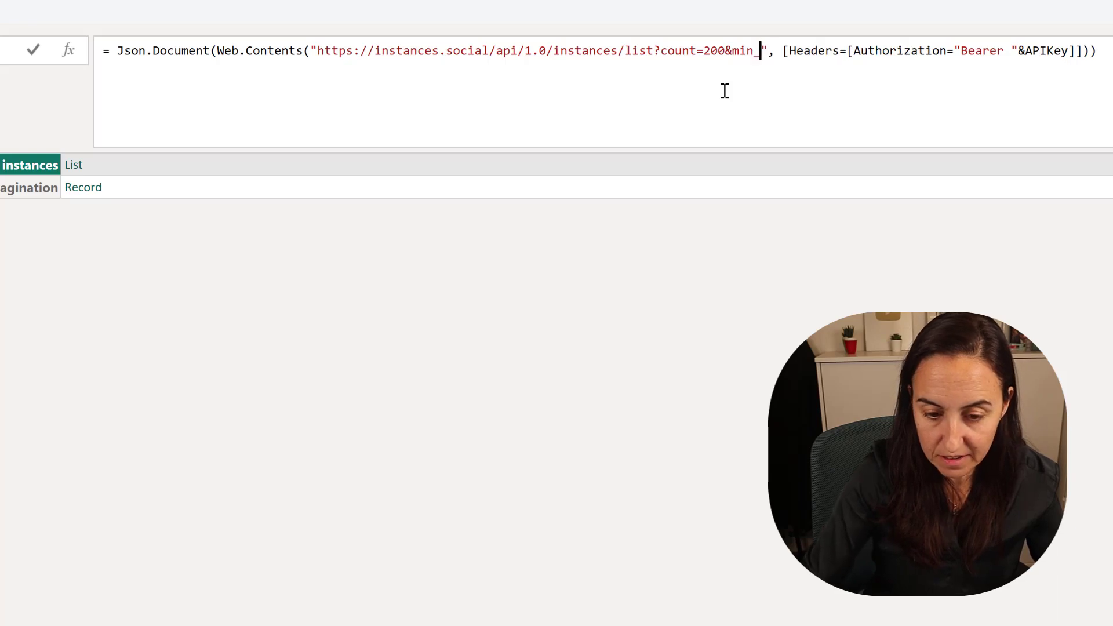
pyautogui.write('d')
pyautogui.press('BackSpace')
pyautogui.write('id=')
pyautogui.write('58e7f68e8313ad45cf80418b')
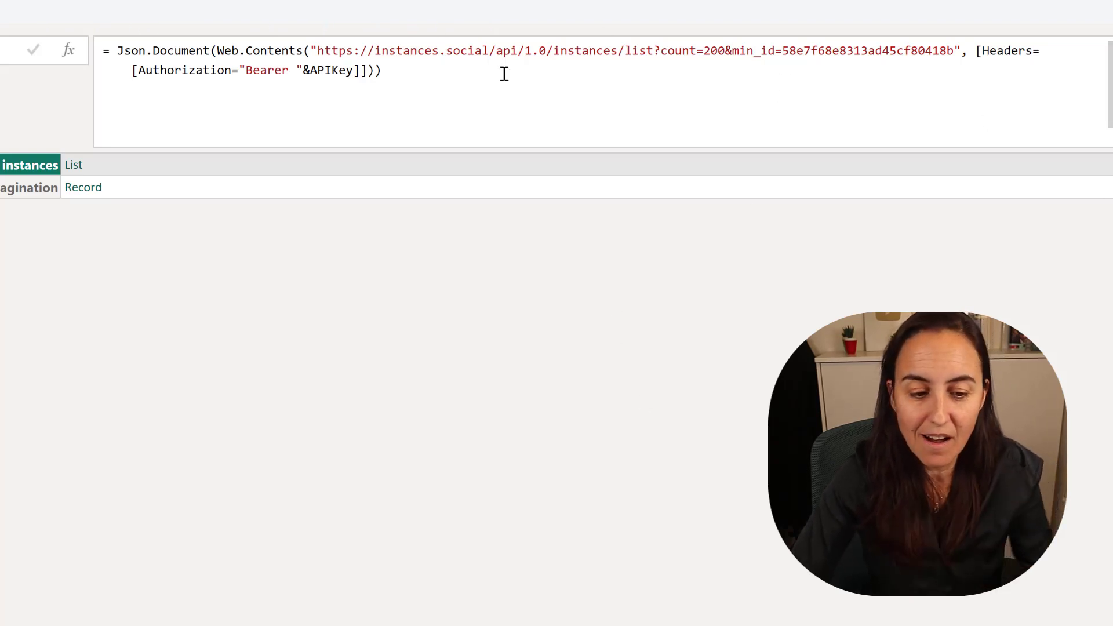
pyautogui.moveTo(386, 72); pyautogui.dragTo(118, 50)
pyautogui.hotkey('ctrl', 'c')
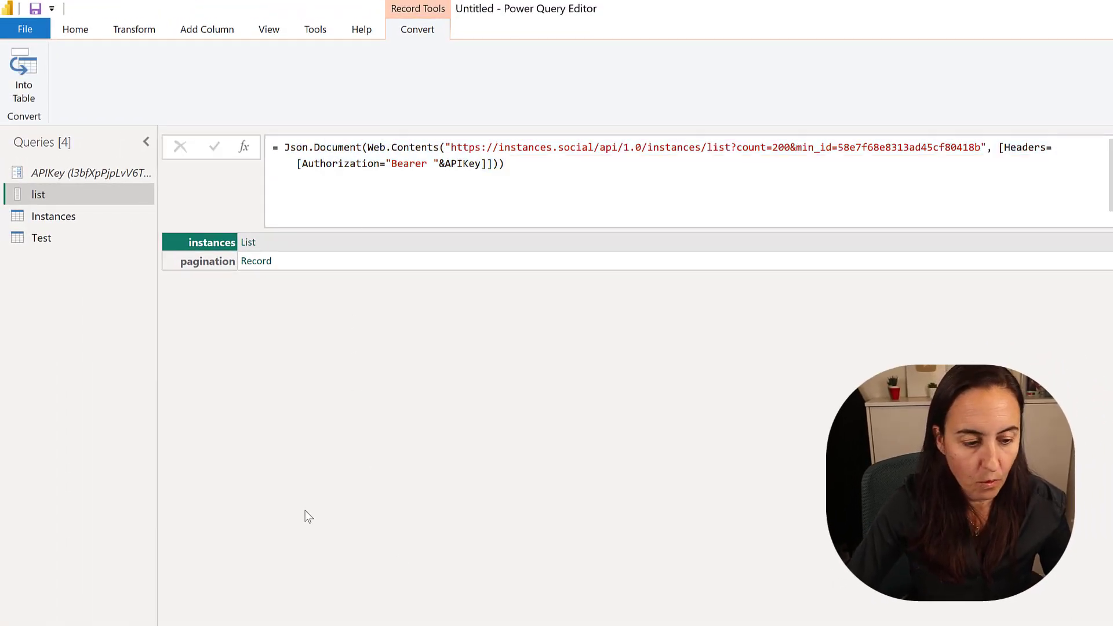
pyautogui.click(48, 246)
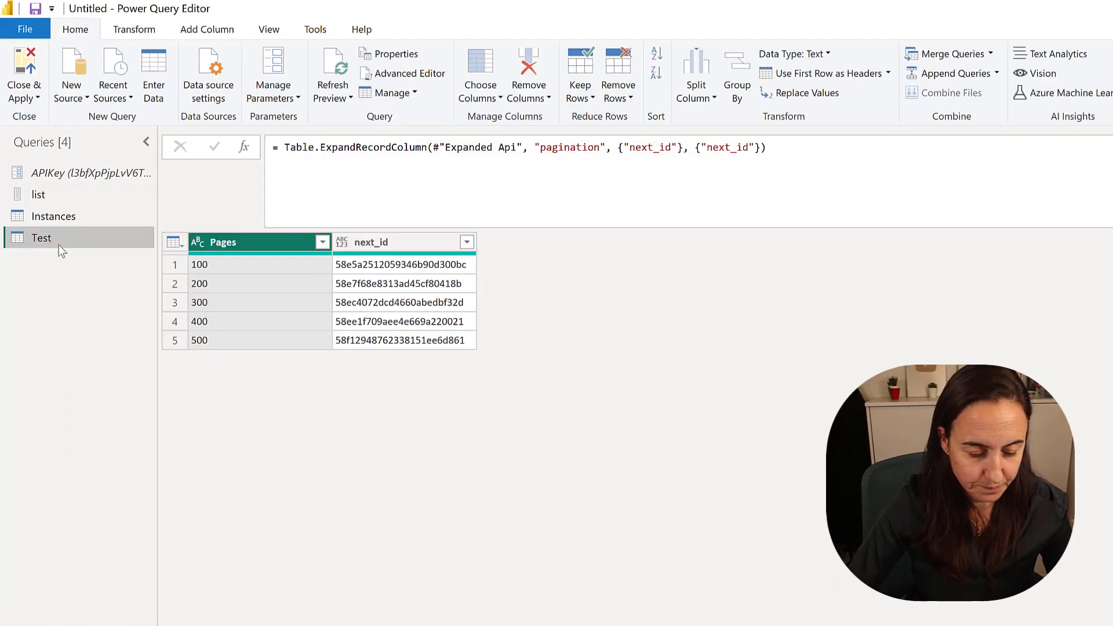
# Step: Start a new custom column on Test containing the copied Json.Document formula
pyautogui.click(207, 30)
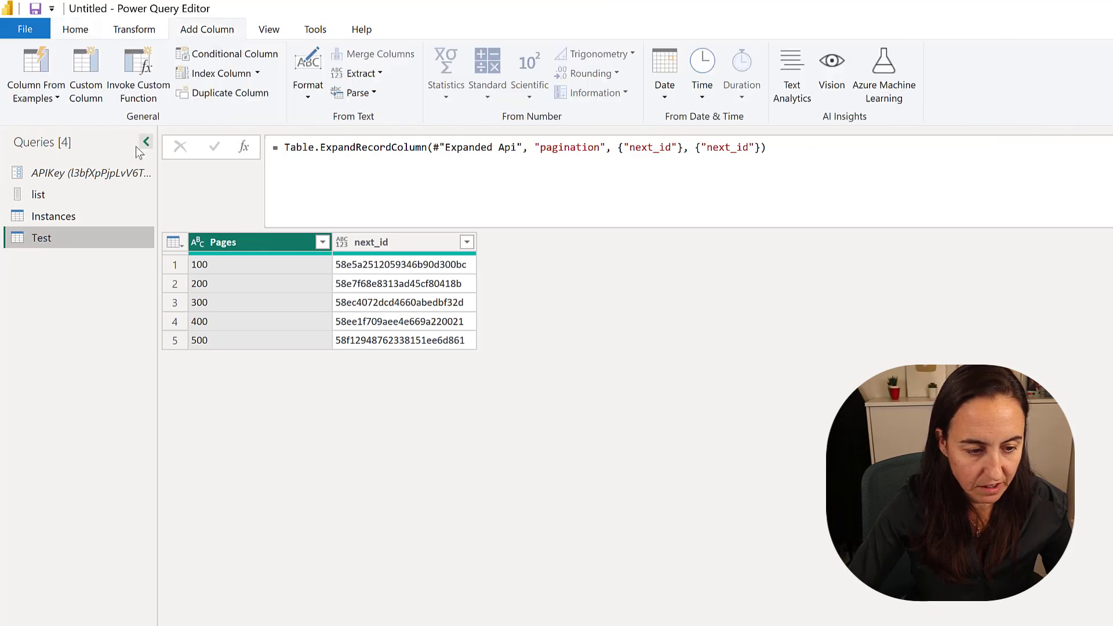
pyautogui.click(93, 66)
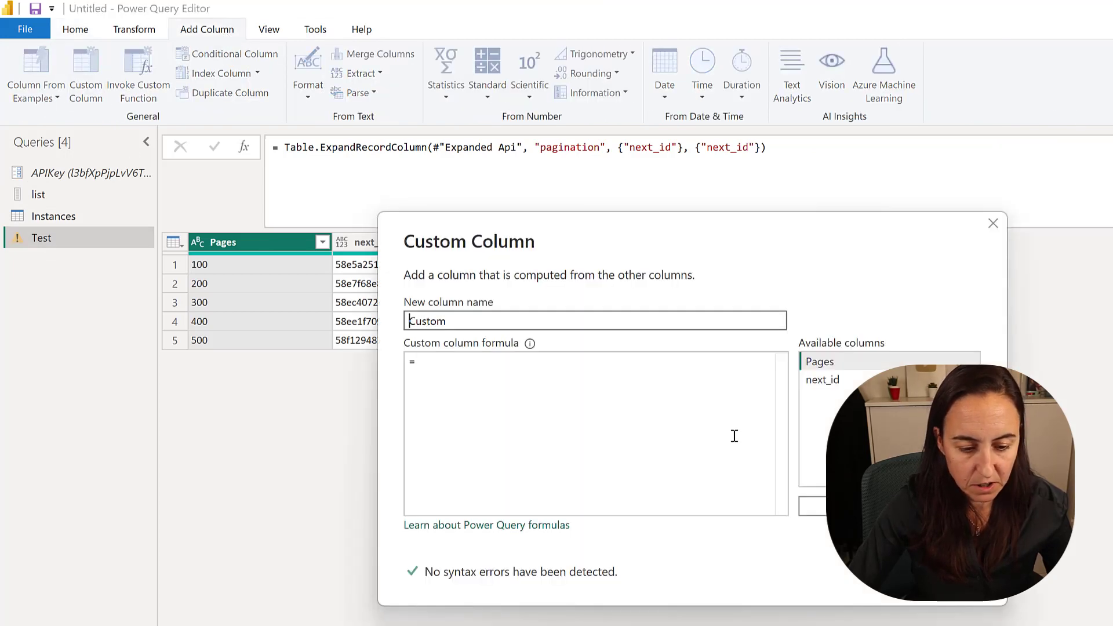
pyautogui.click(571, 392)
pyautogui.hotkey('ctrl', 'v')
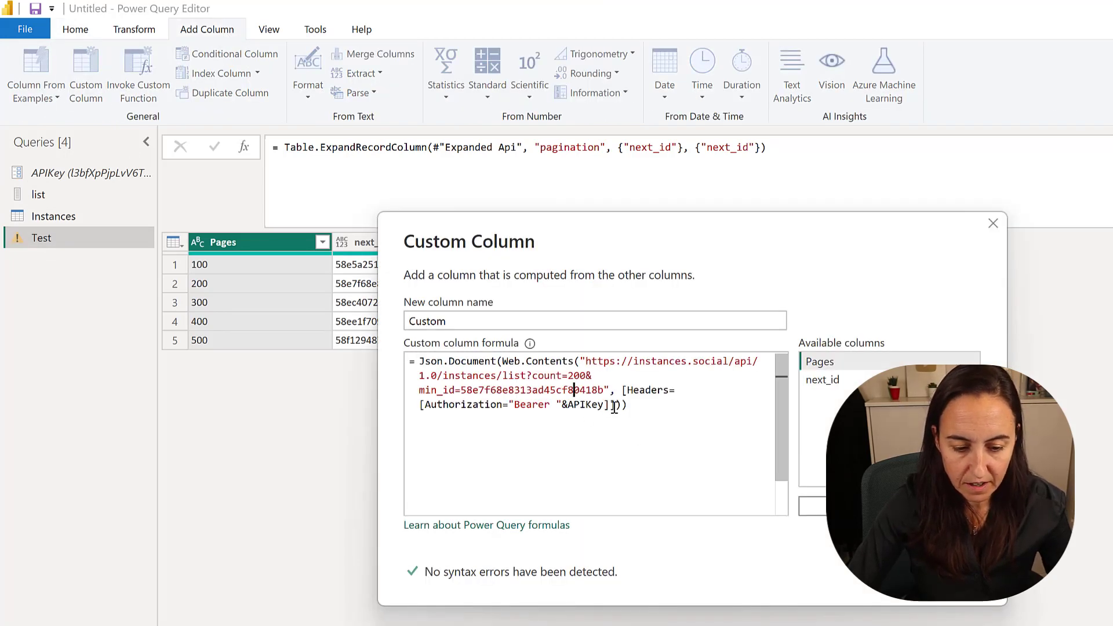
# Step: Replace count 200 with [Pages] and the hard-coded min_id with [next_id]
pyautogui.click(587, 376)
pyautogui.press('BackSpace')
pyautogui.press('BackSpace')
pyautogui.press('BackSpace')
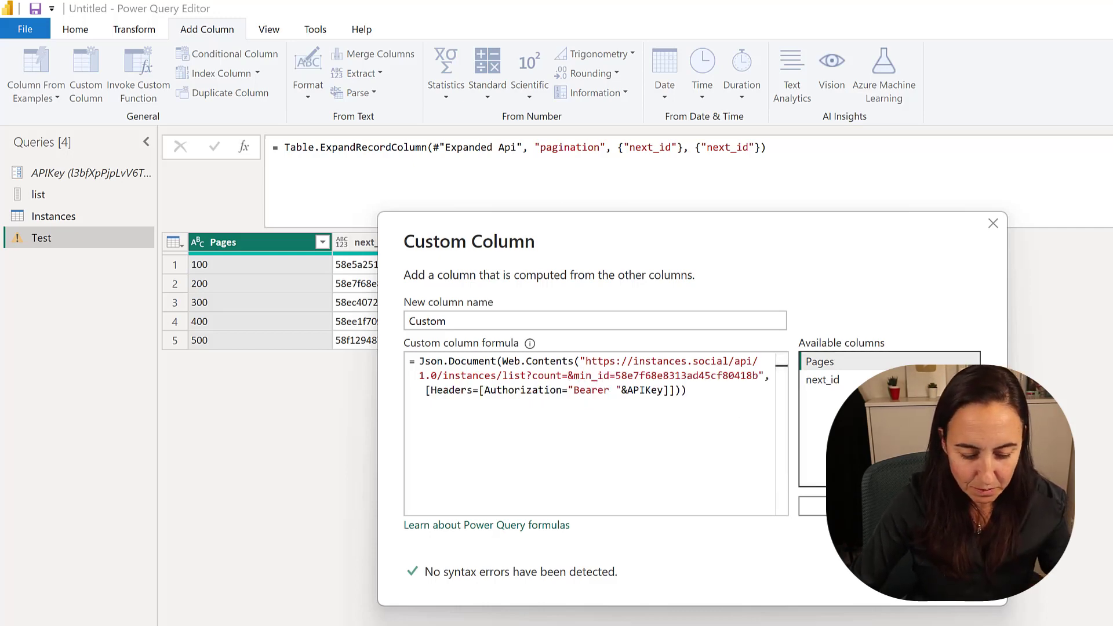
pyautogui.write('"')
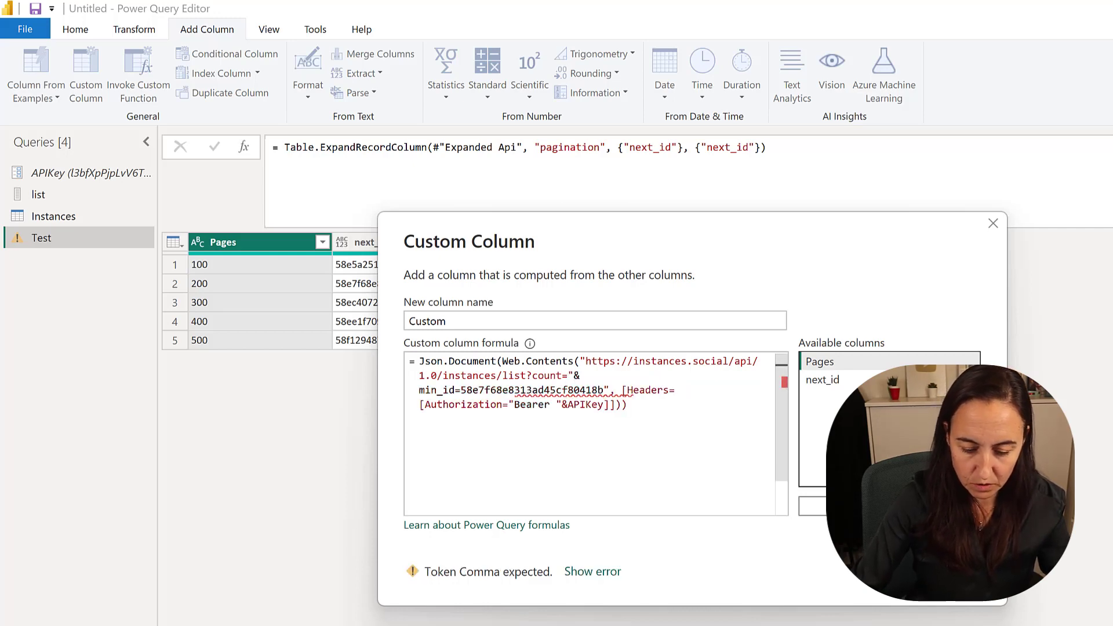
pyautogui.write('&')
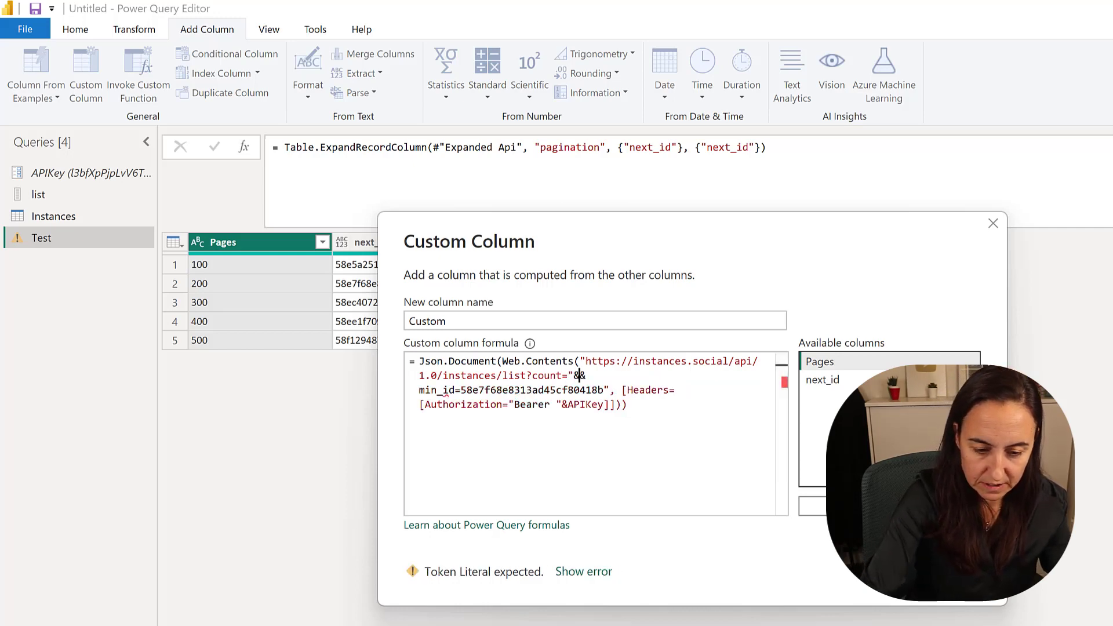
pyautogui.doubleClick(836, 360)
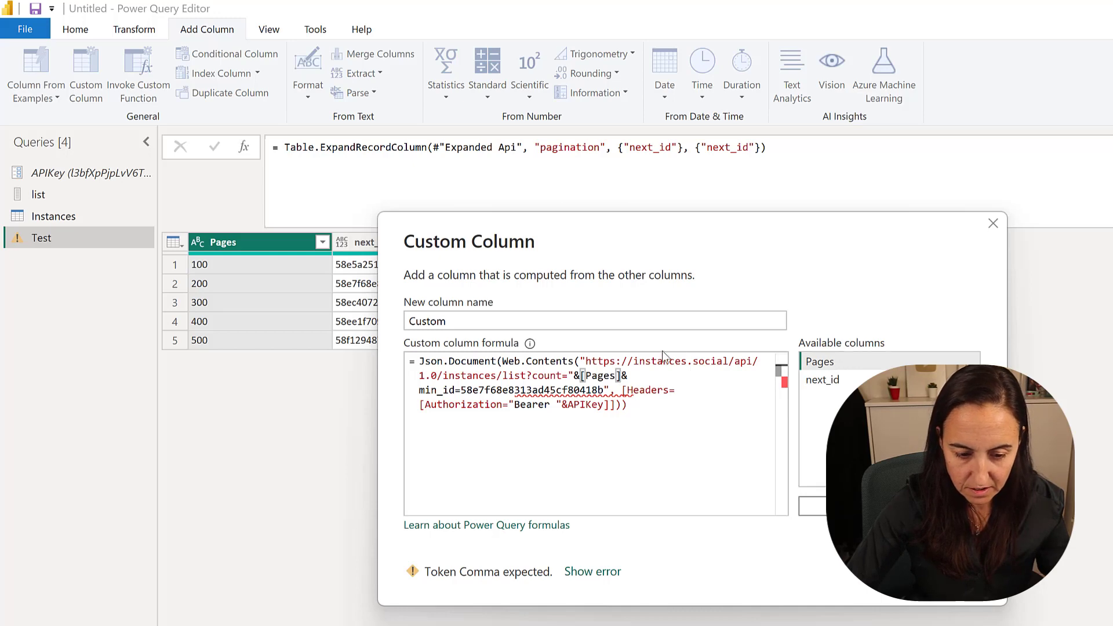
pyautogui.write('&"&')
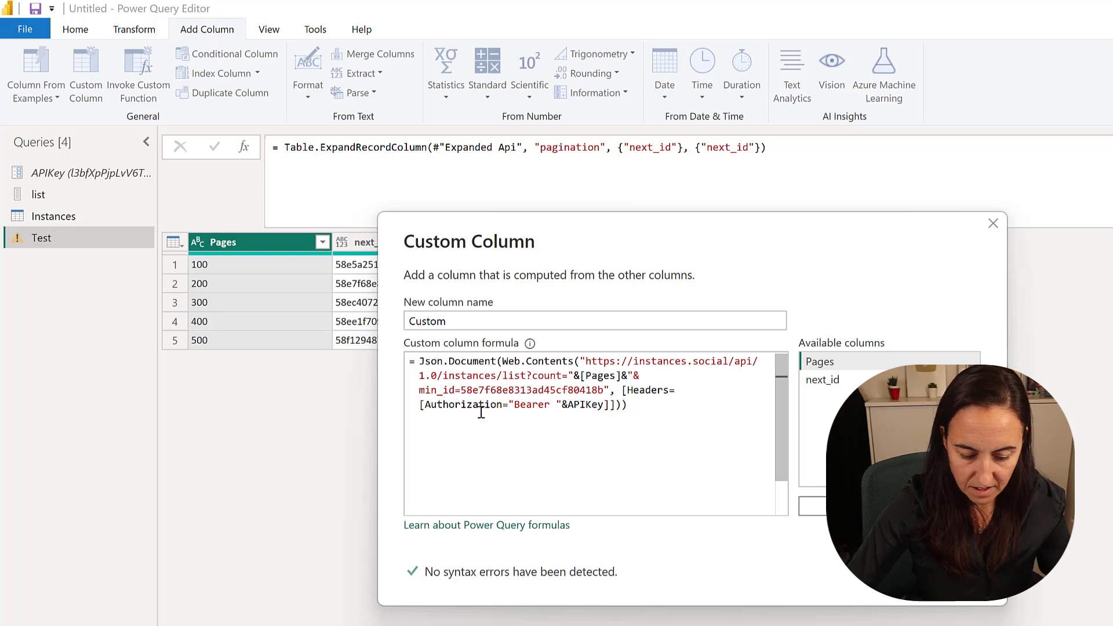
pyautogui.write('"&')
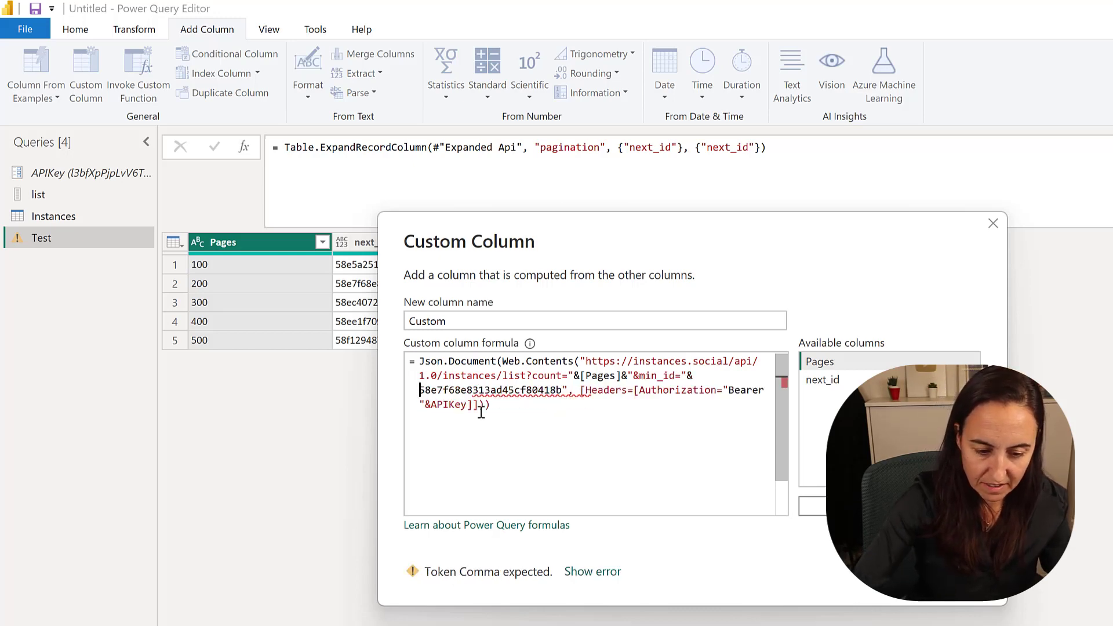
pyautogui.press('Delete')
pyautogui.press('Delete')
pyautogui.press('Delete')
pyautogui.press('Delete')
pyautogui.press('Delete')
pyautogui.press('Delete')
pyautogui.press('Delete')
pyautogui.press('Delete')
pyautogui.press('Delete')
pyautogui.press('Delete')
pyautogui.press('Delete')
pyautogui.press('Delete')
pyautogui.press('Delete')
pyautogui.press('Delete')
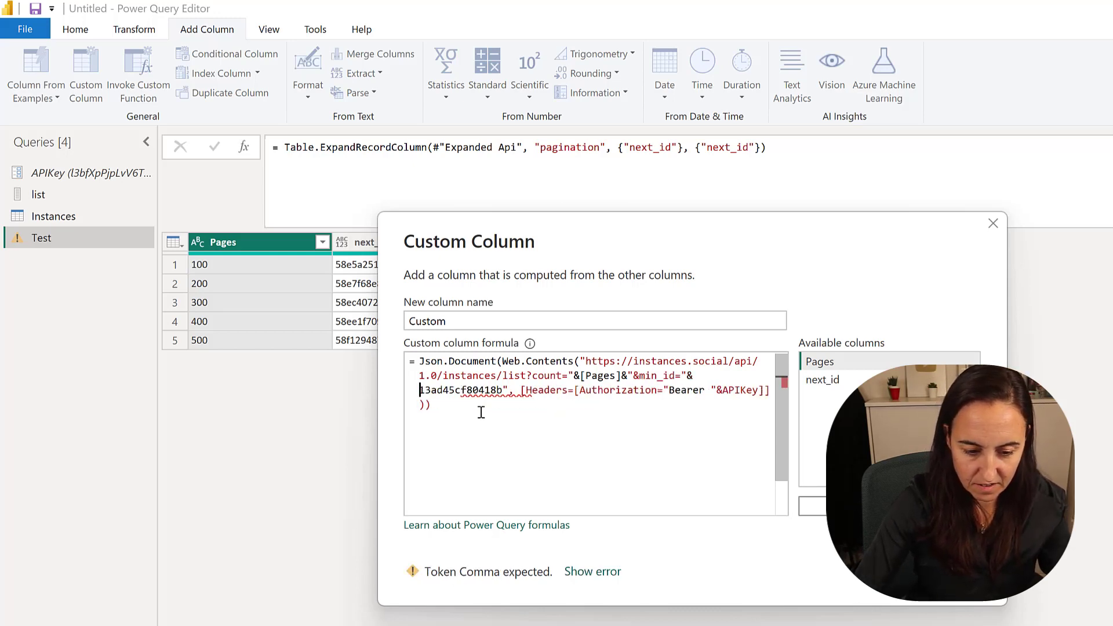
pyautogui.press('Delete')
pyautogui.press('Delete')
pyautogui.press('Delete')
pyautogui.press('Delete')
pyautogui.press('Delete')
pyautogui.press('Delete')
pyautogui.press('Delete')
pyautogui.press('Delete')
pyautogui.press('Delete')
pyautogui.press('Delete')
pyautogui.press('Delete')
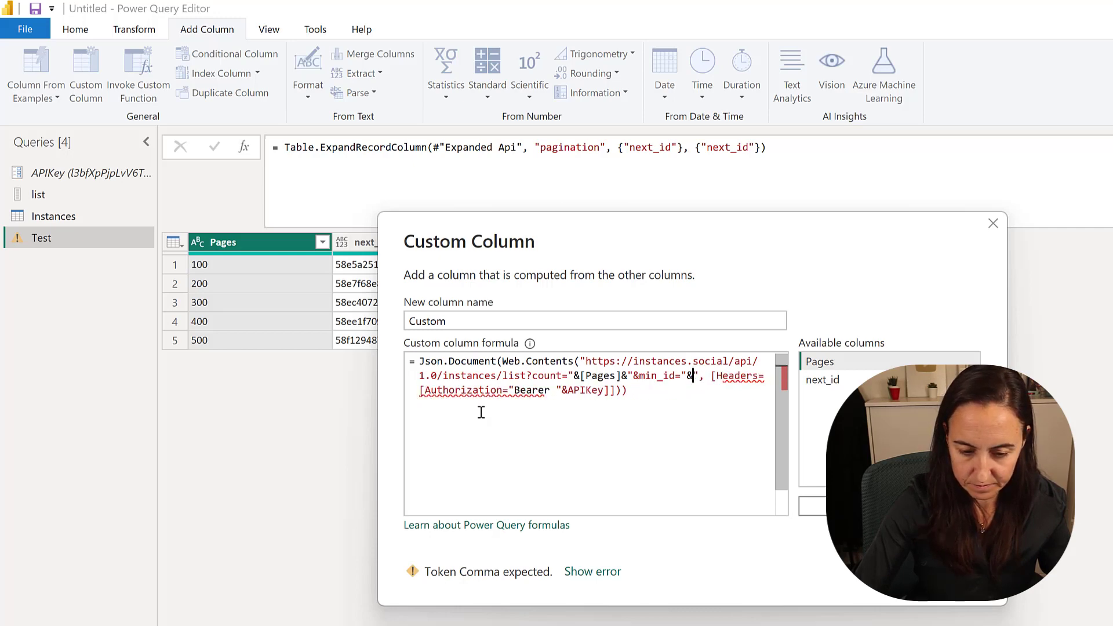
pyautogui.doubleClick(841, 377)
pyautogui.click(746, 434)
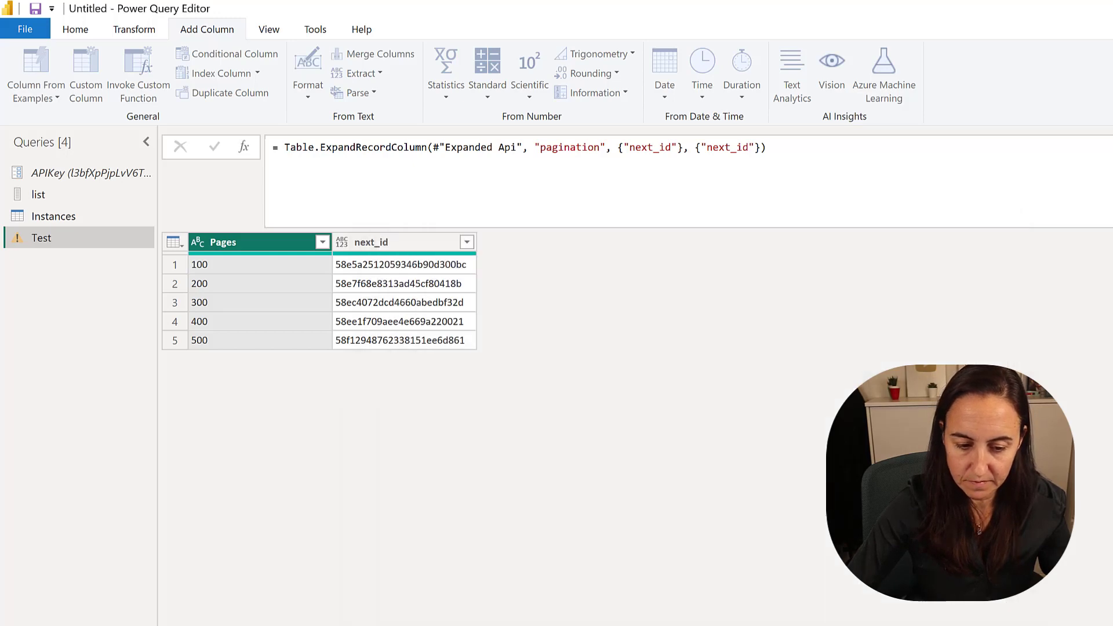
# Step: Create the Custom column and expand it to keep only the instances field
pyautogui.click(841, 506)
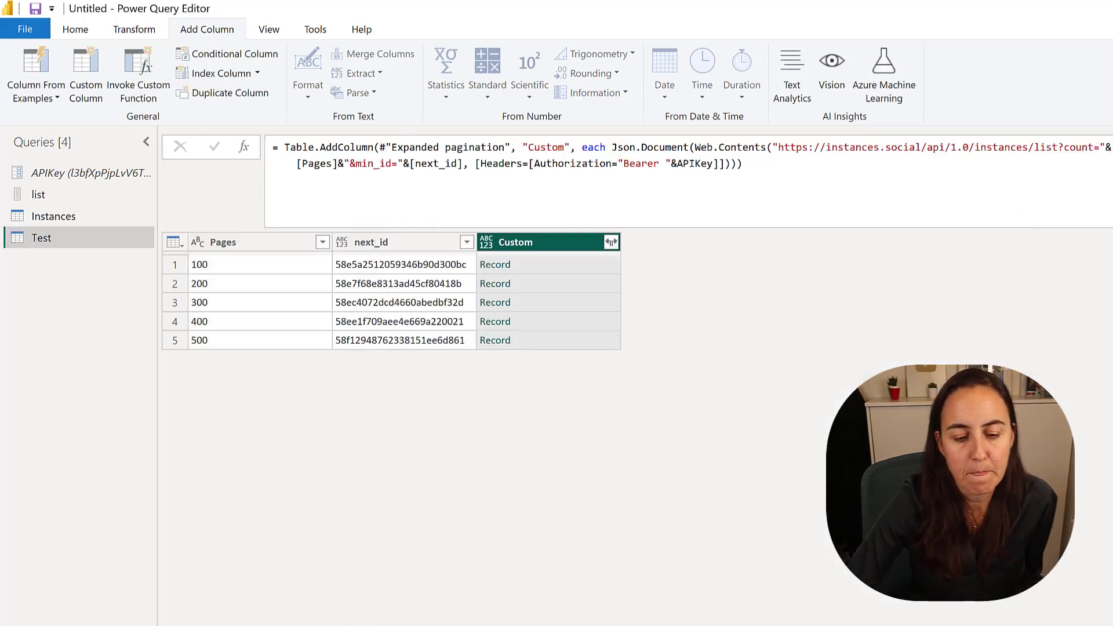
pyautogui.click(612, 243)
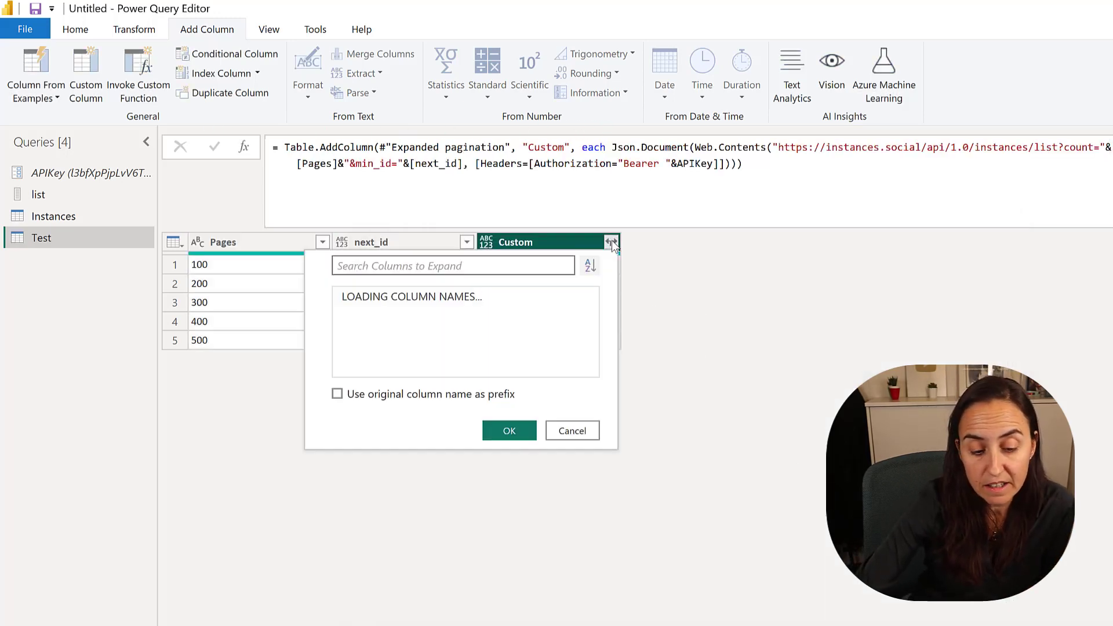
pyautogui.click(424, 296)
pyautogui.click(404, 319)
pyautogui.click(490, 451)
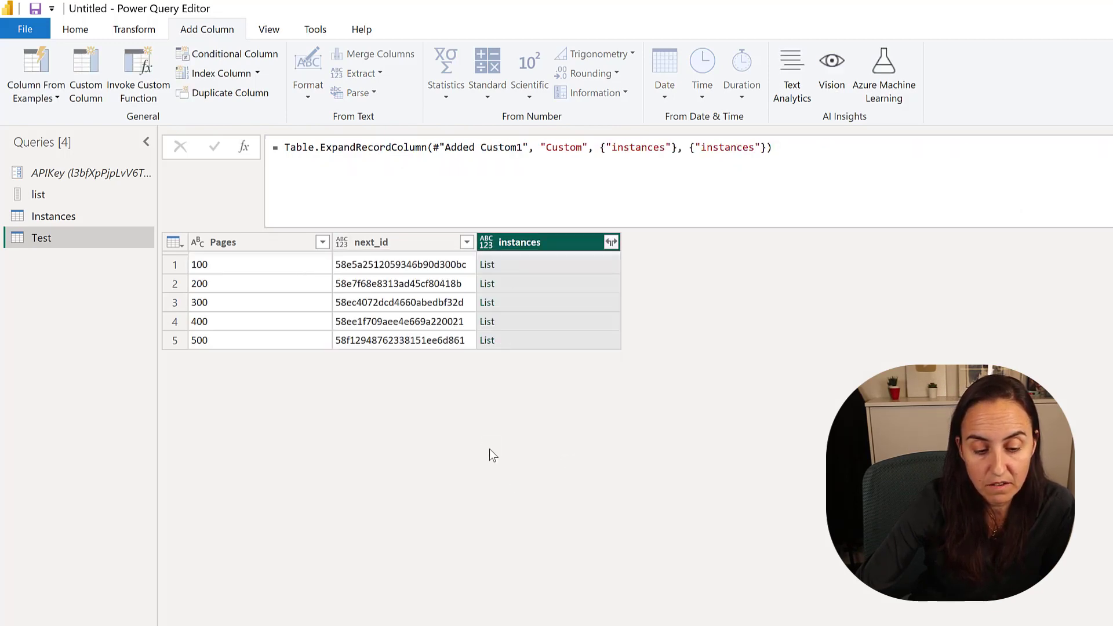
# Step: Delete the old Instances query and return to the Test query
pyautogui.click(72, 216)
pyautogui.rightClick(76, 217)
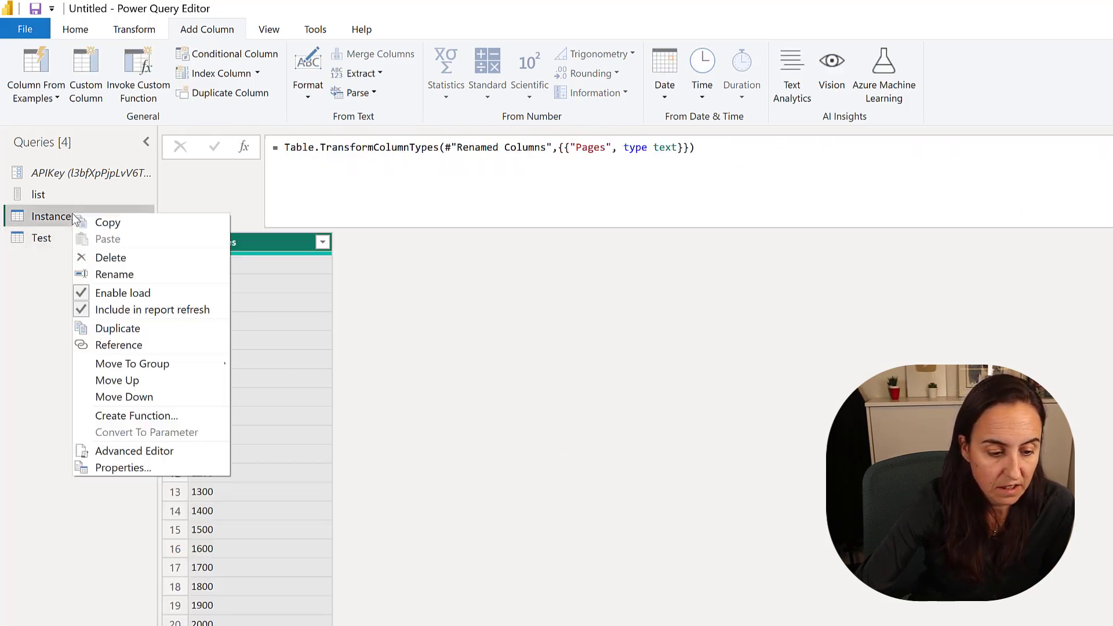
pyautogui.click(148, 260)
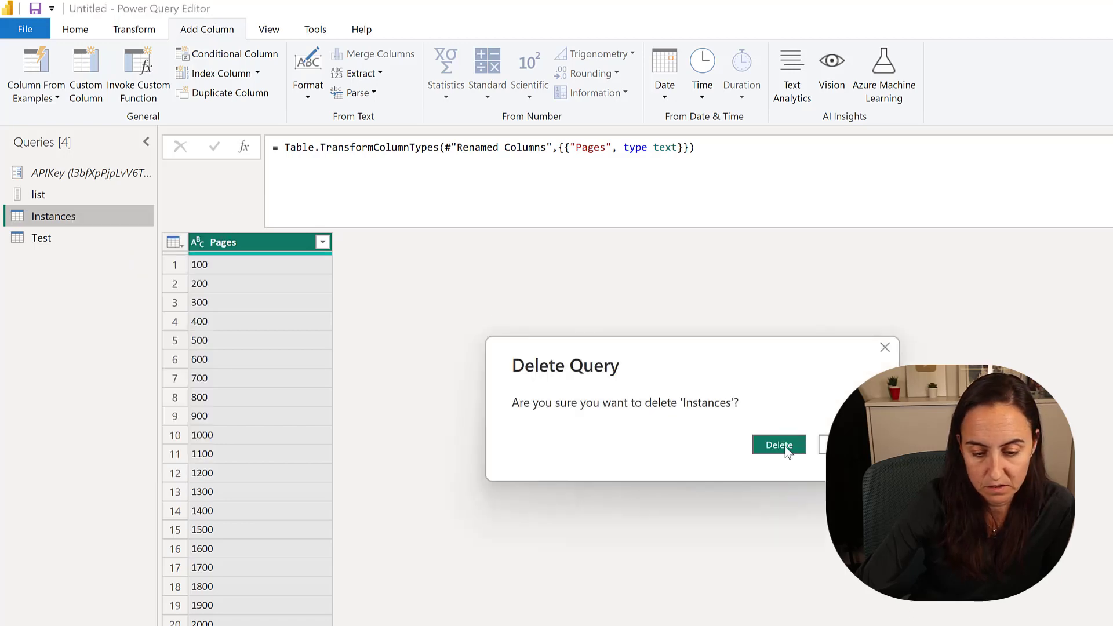
pyautogui.click(784, 446)
pyautogui.click(69, 223)
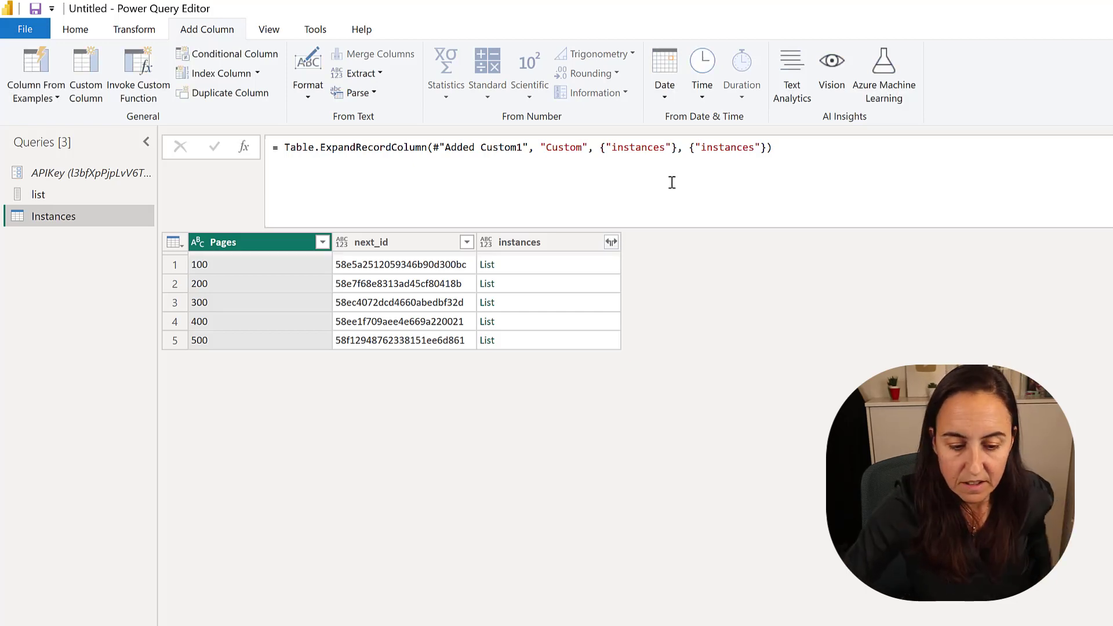
# Step: Expand instances lists to new rows, then into id, name, added_at and updated_at columns
pyautogui.click(611, 243)
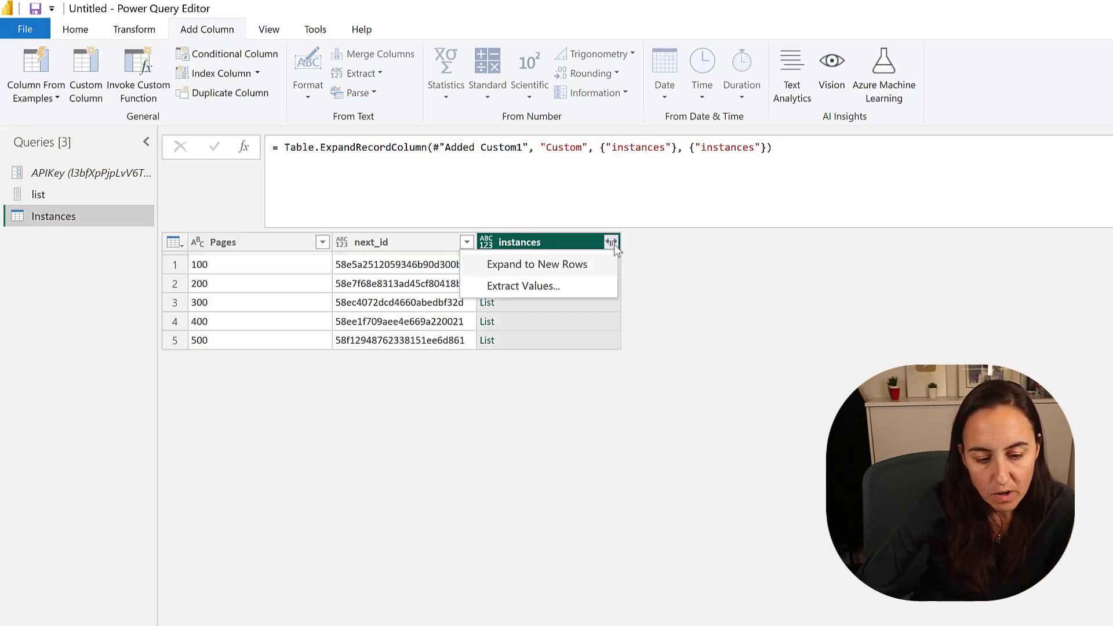
pyautogui.click(554, 264)
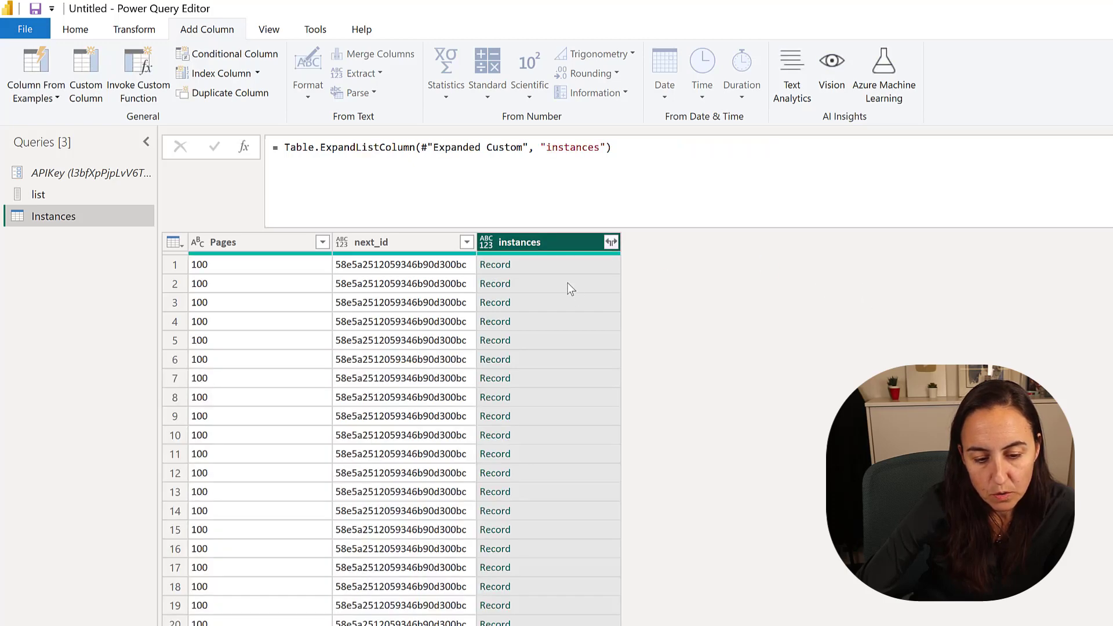
pyautogui.click(611, 242)
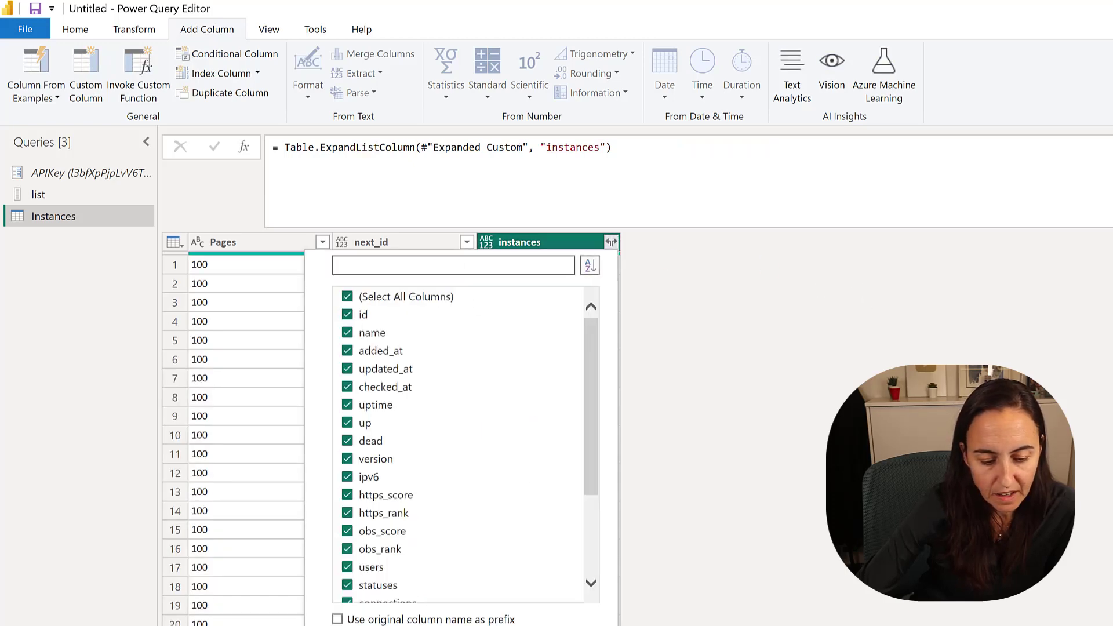
pyautogui.press('Return')
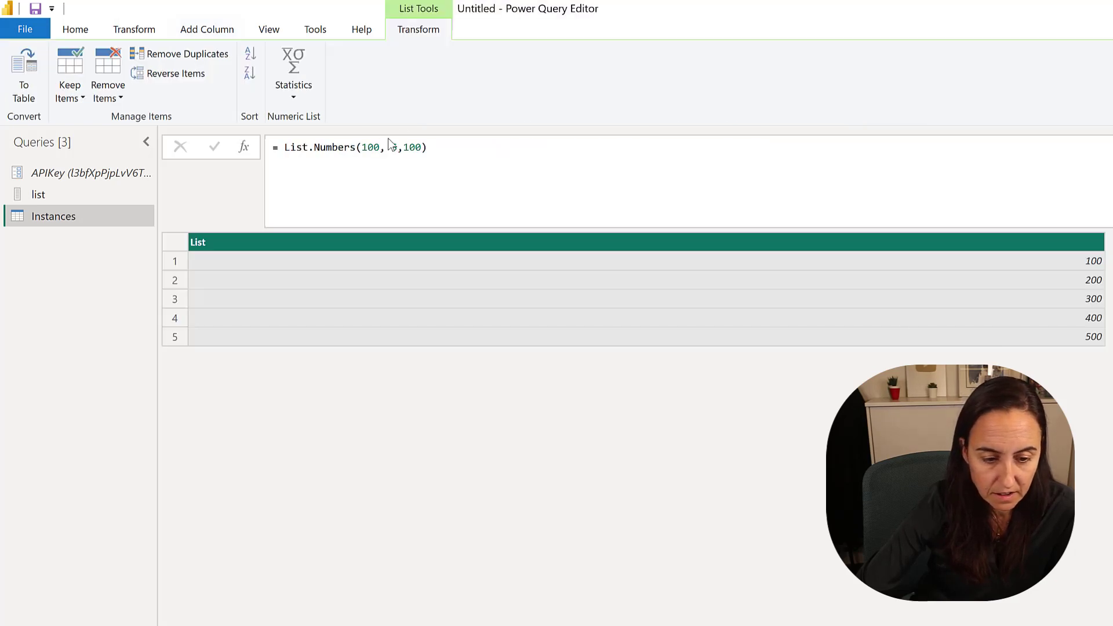
# Step: Change the List.Numbers count from 5 to total/100 and review the later applied steps
pyautogui.click(397, 150)
pyautogui.press('BackSpace')
pyautogui.write('tota')
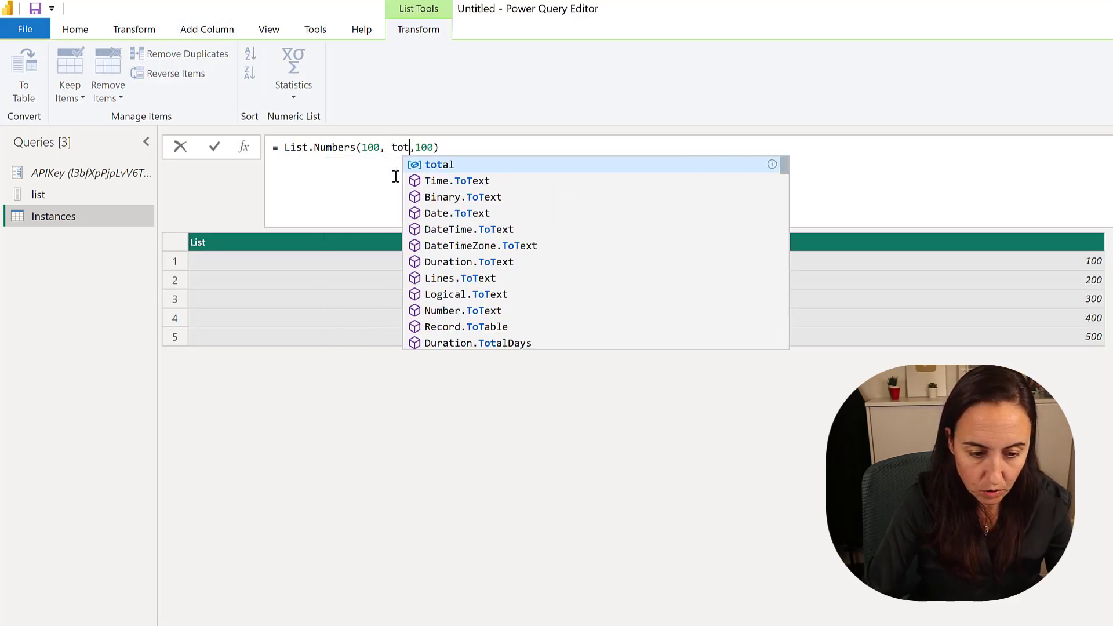
pyautogui.write('l/100')
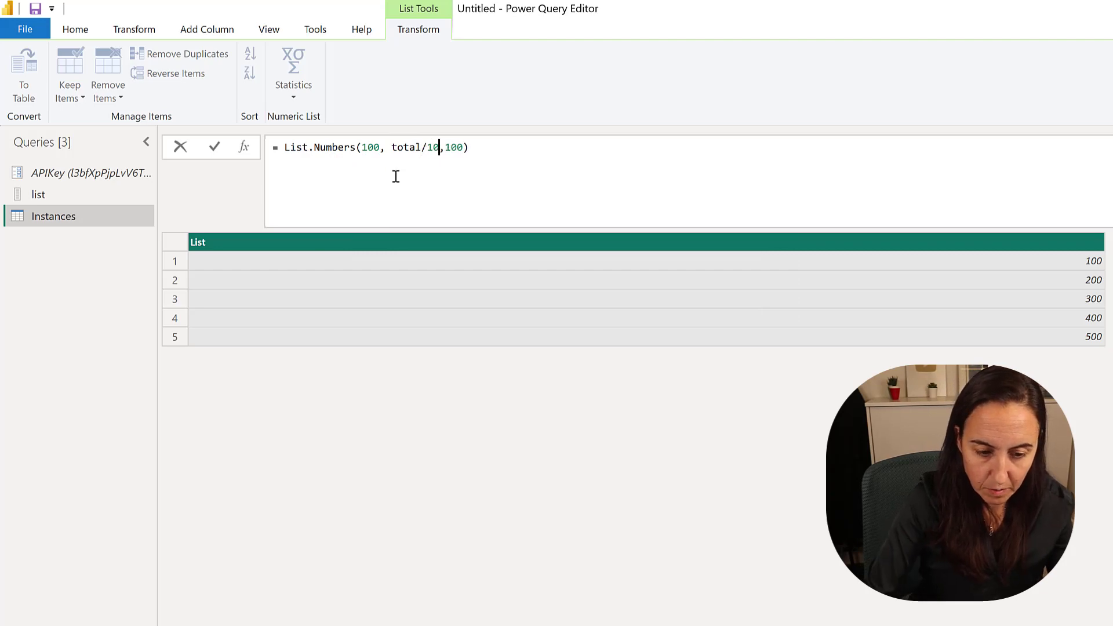
pyautogui.press('Return')
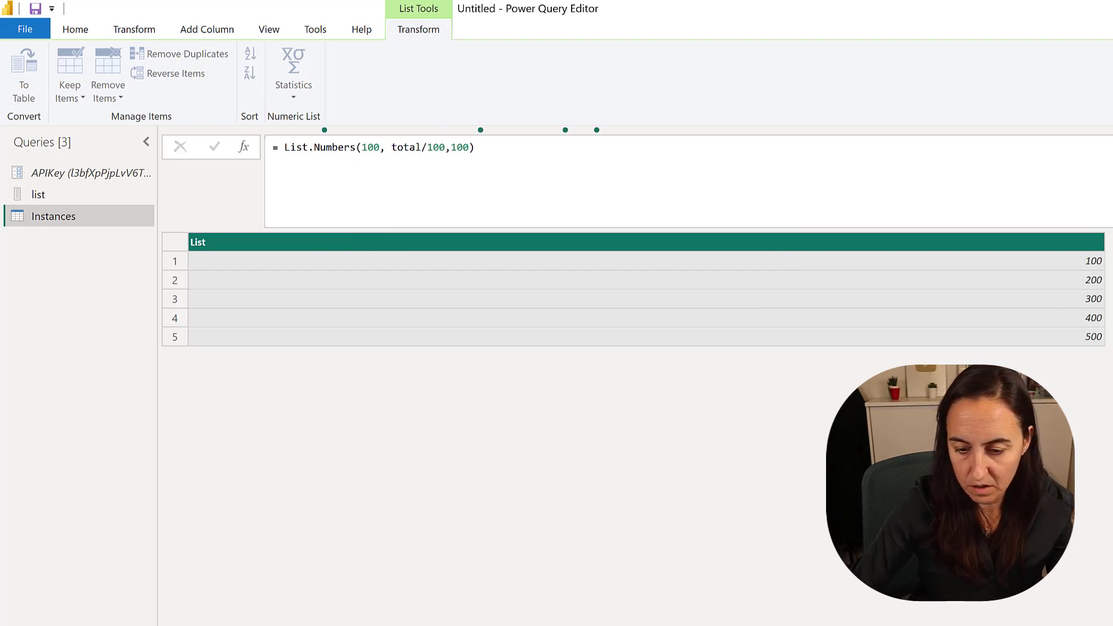
pyautogui.click(993, 302)
pyautogui.click(1014, 319)
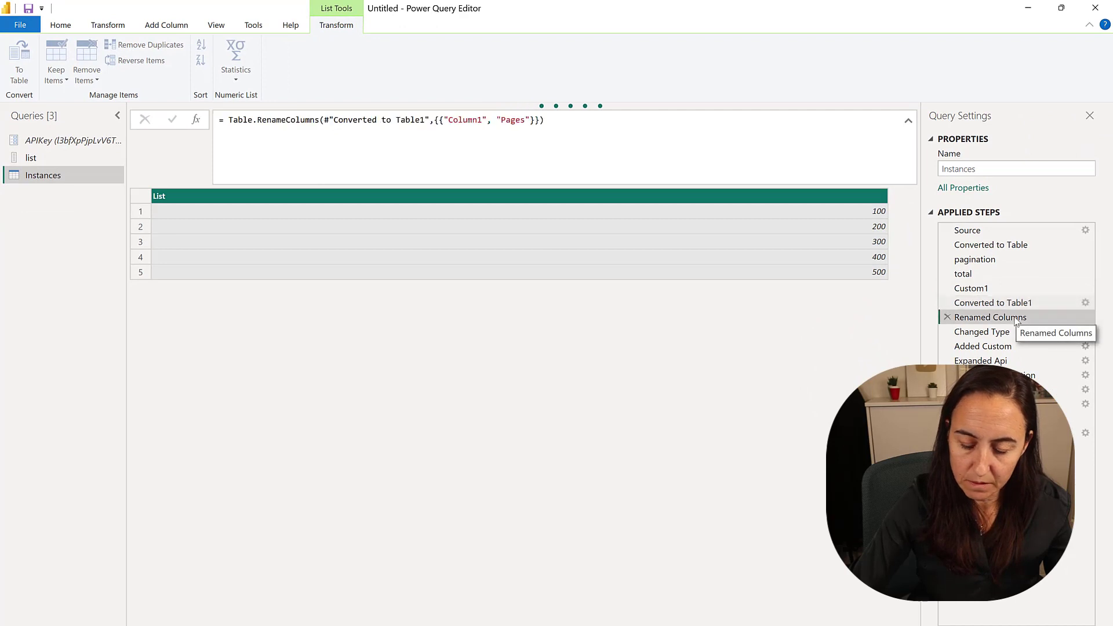
pyautogui.click(1014, 330)
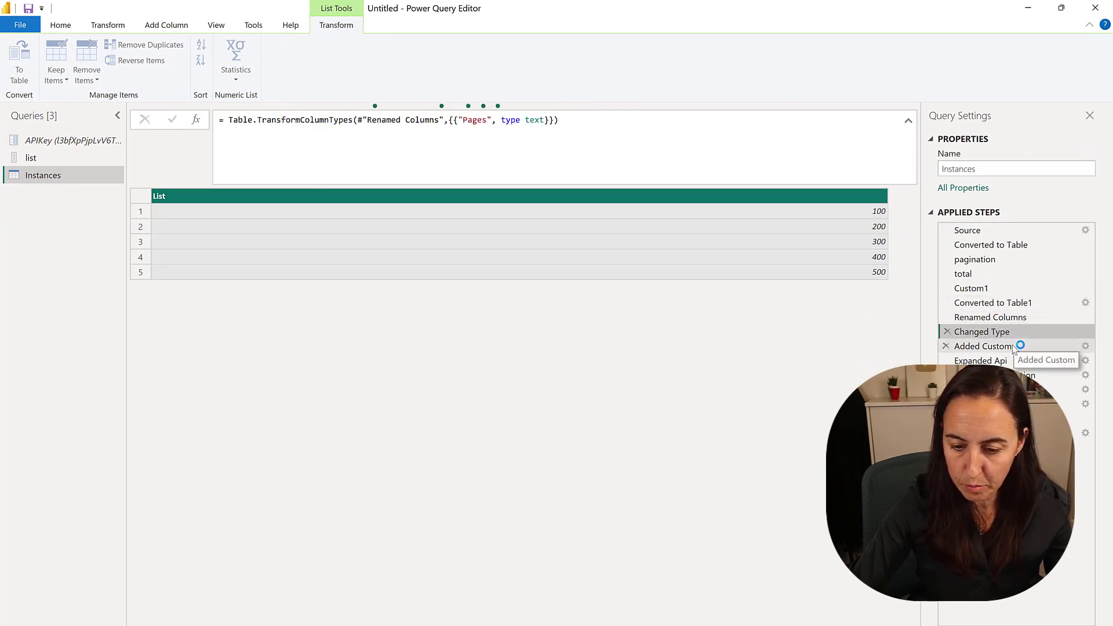
# Step: Step through the Applied Steps back to the Expanded pagination step showing next_id
pyautogui.click(1013, 345)
pyautogui.click(1008, 346)
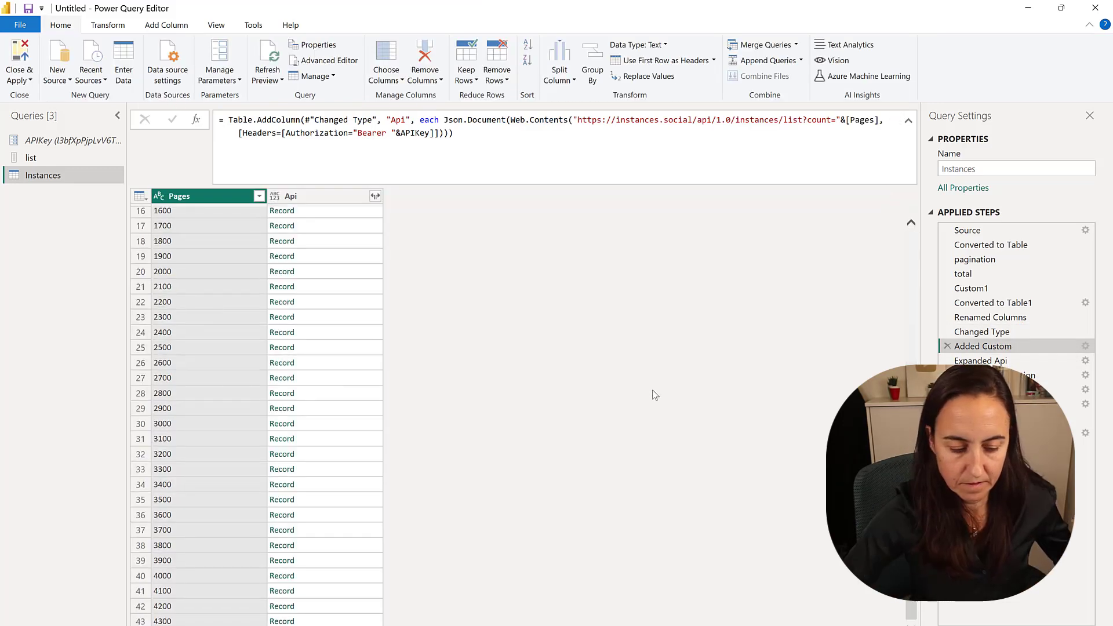
pyautogui.click(1005, 361)
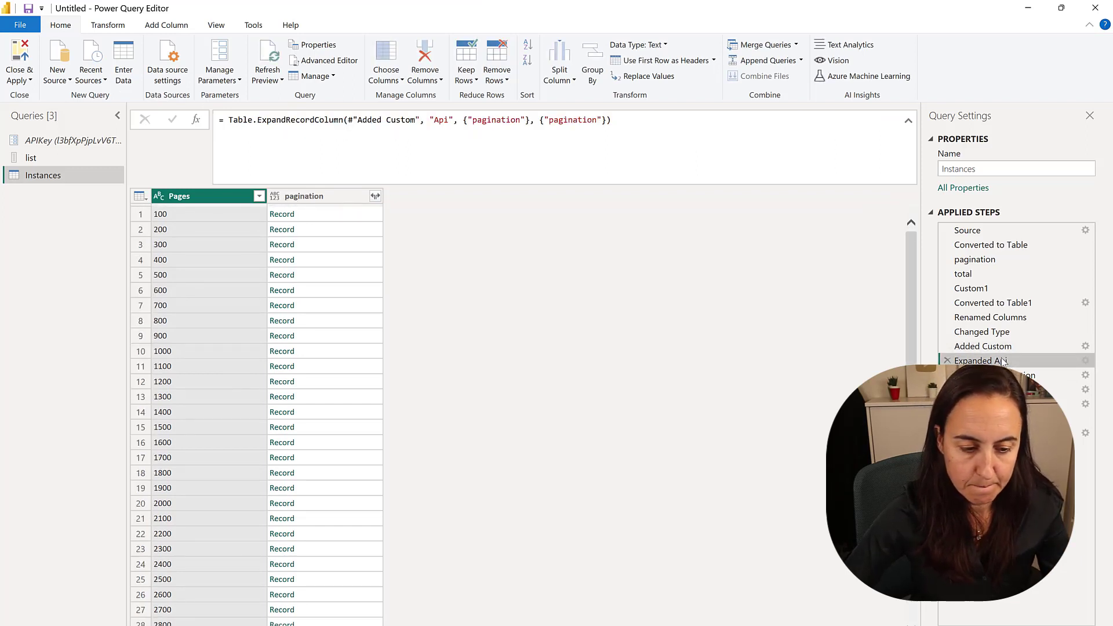
pyautogui.scroll(-5, 567, 354)
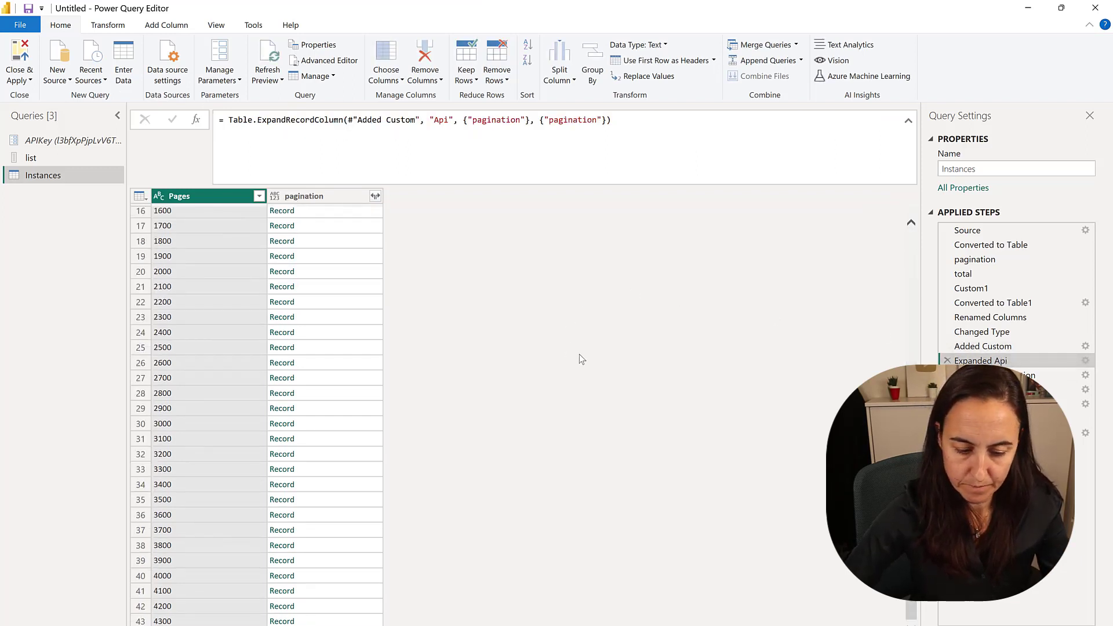
pyautogui.click(1020, 375)
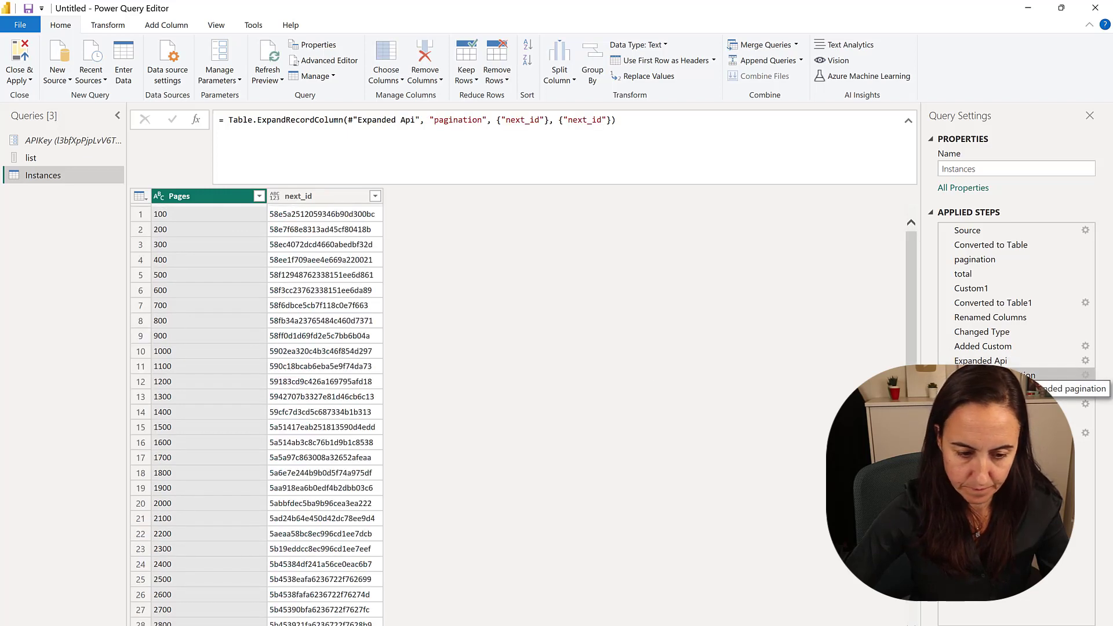
pyautogui.scroll(-5, 457, 296)
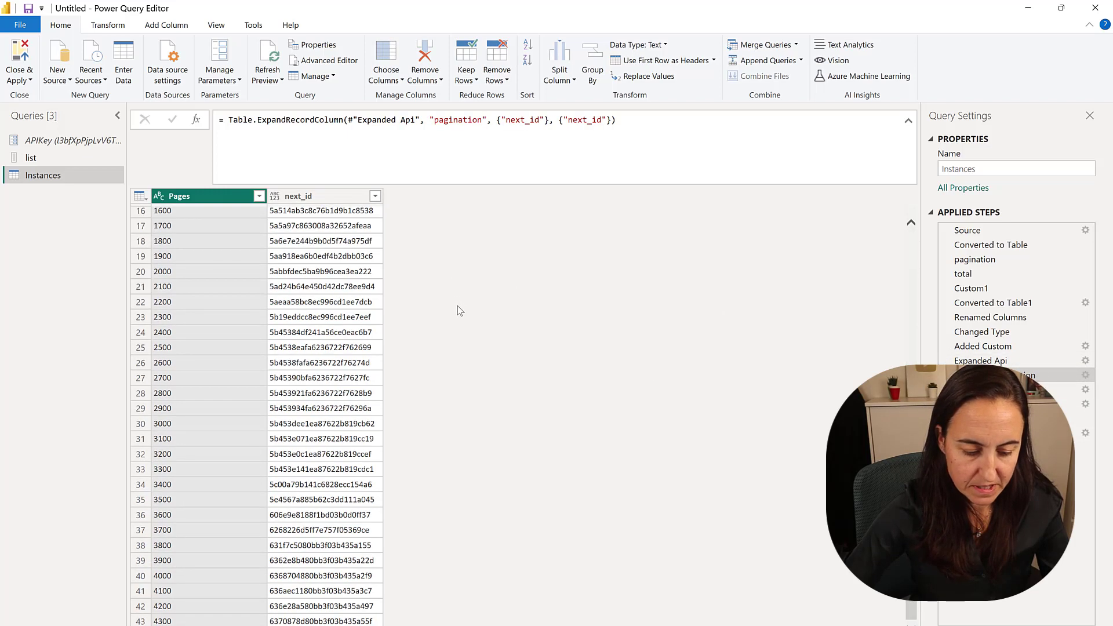
pyautogui.scroll(5, 452, 290)
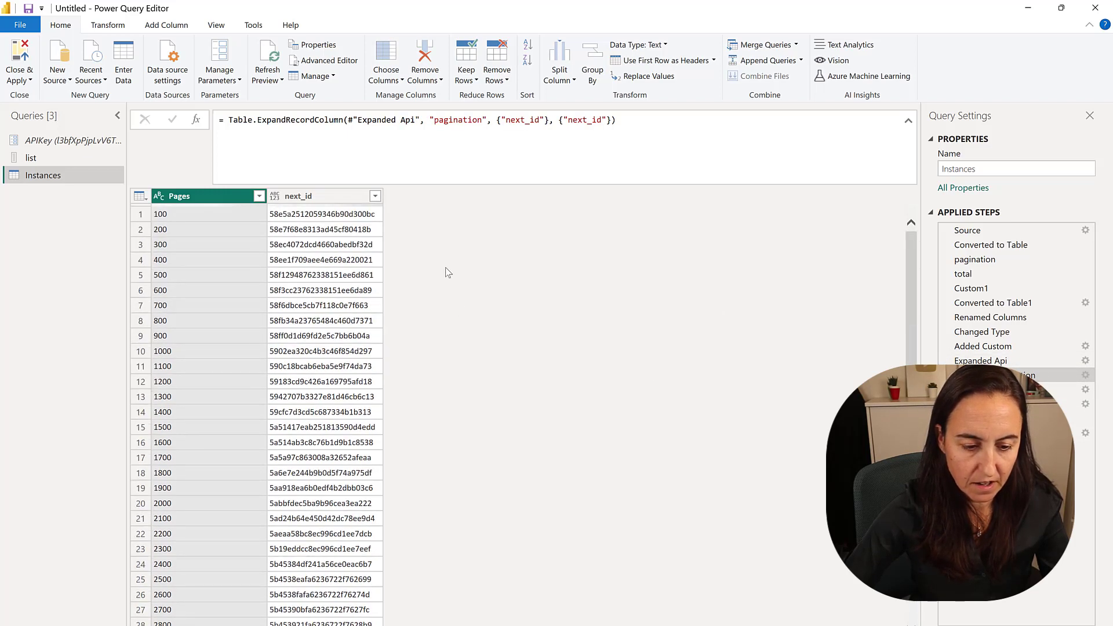
# Step: Filter out rows where next_id is null, then return to the final expanded instances step
pyautogui.click(376, 196)
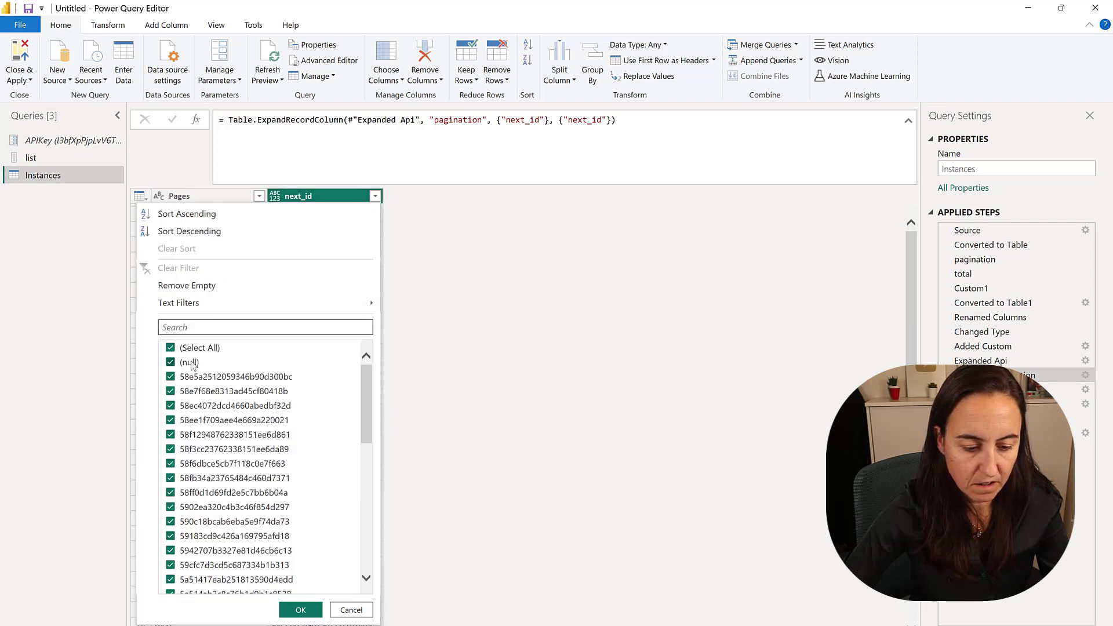
pyautogui.click(300, 610)
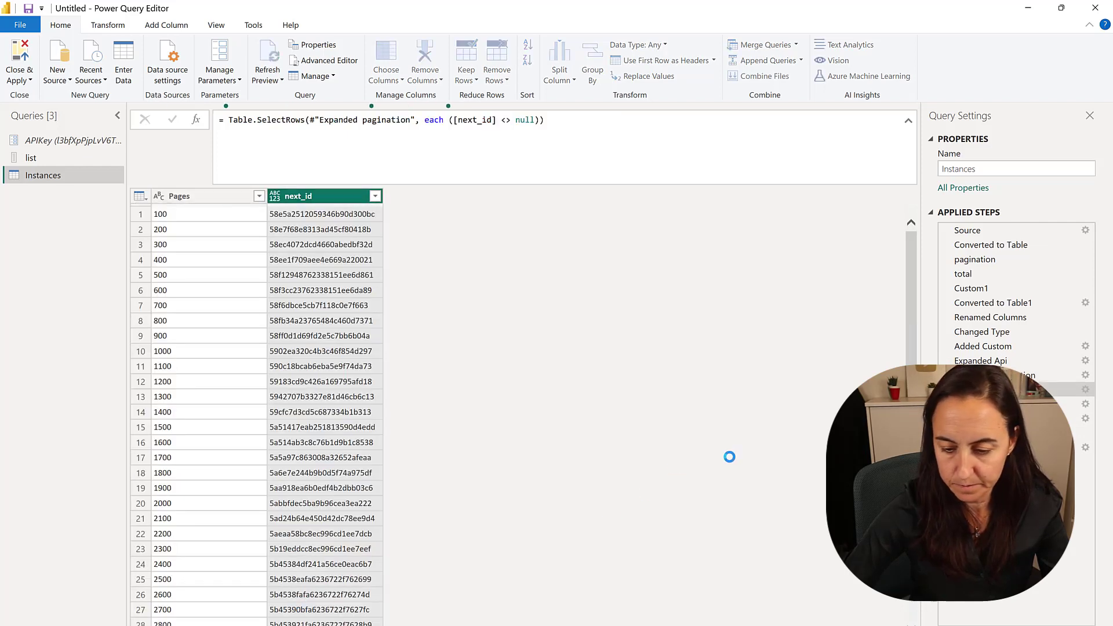
pyautogui.click(963, 447)
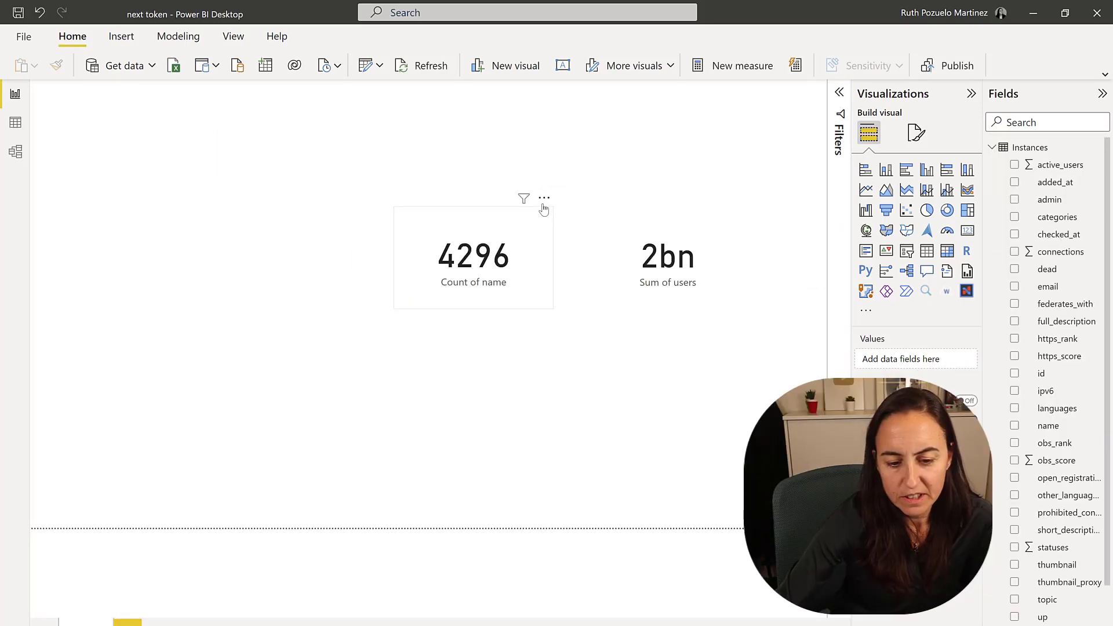
# Step: Shift the Count of name (4296) and Sum of users (2bn) cards to the left
pyautogui.moveTo(543, 208); pyautogui.dragTo(446, 220)
pyautogui.moveTo(713, 222); pyautogui.dragTo(669, 232)
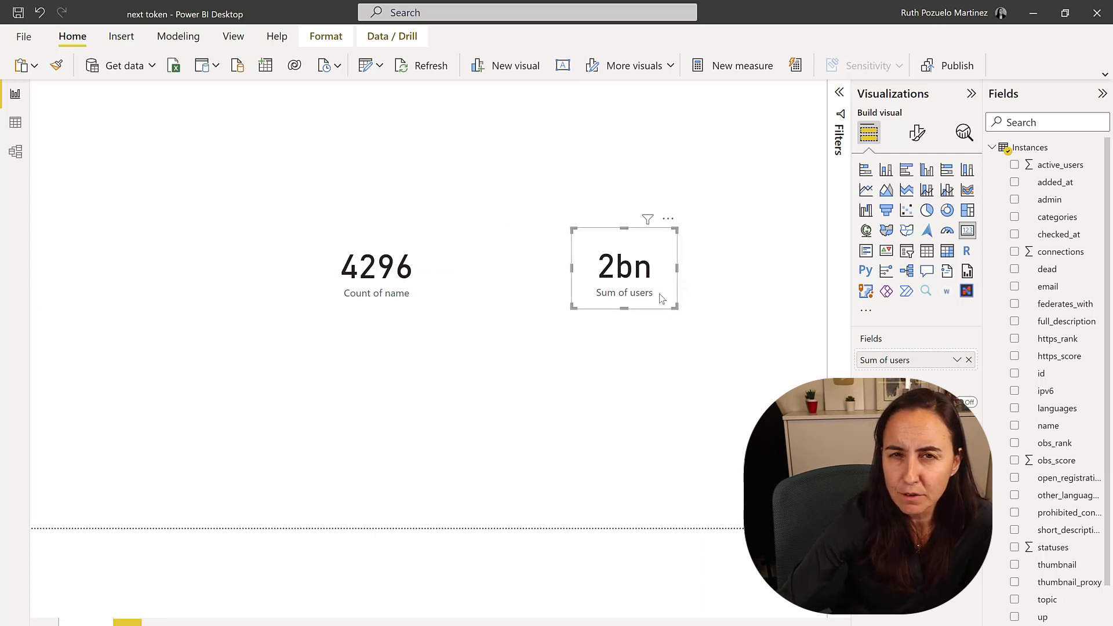
# Step: Build a new table visual listing instance names with their Sum of users
pyautogui.moveTo(654, 230)
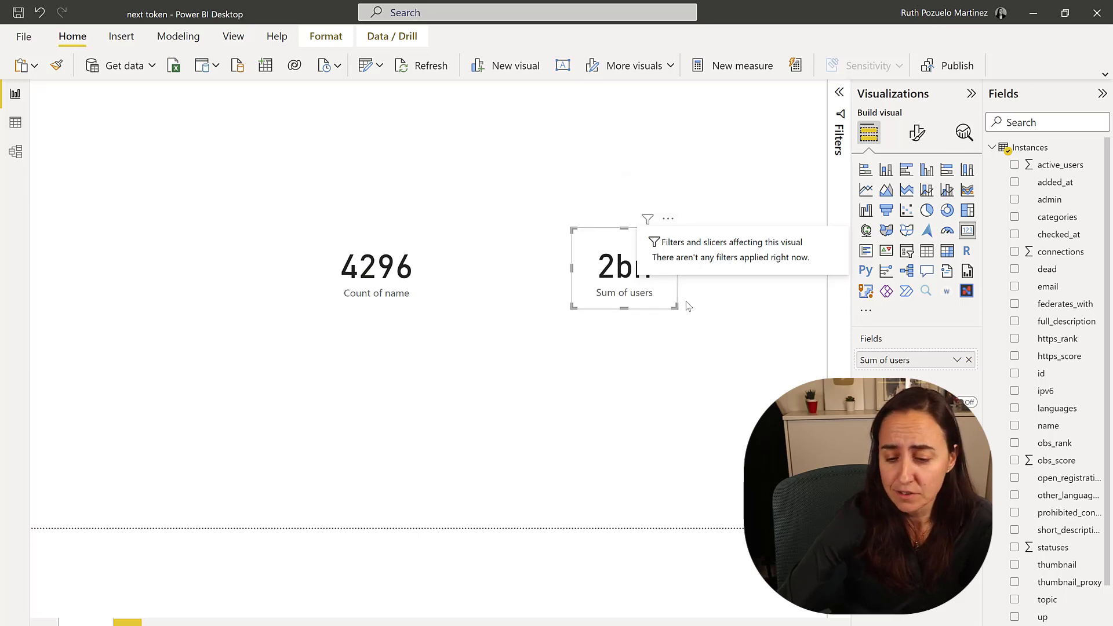
pyautogui.click(557, 421)
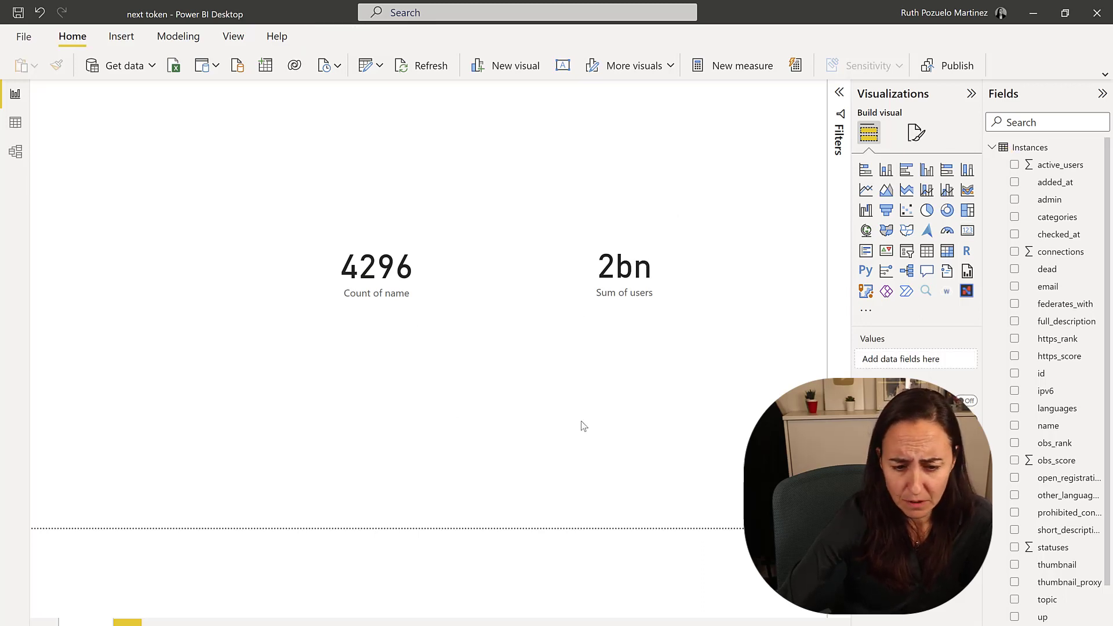
pyautogui.click(415, 306)
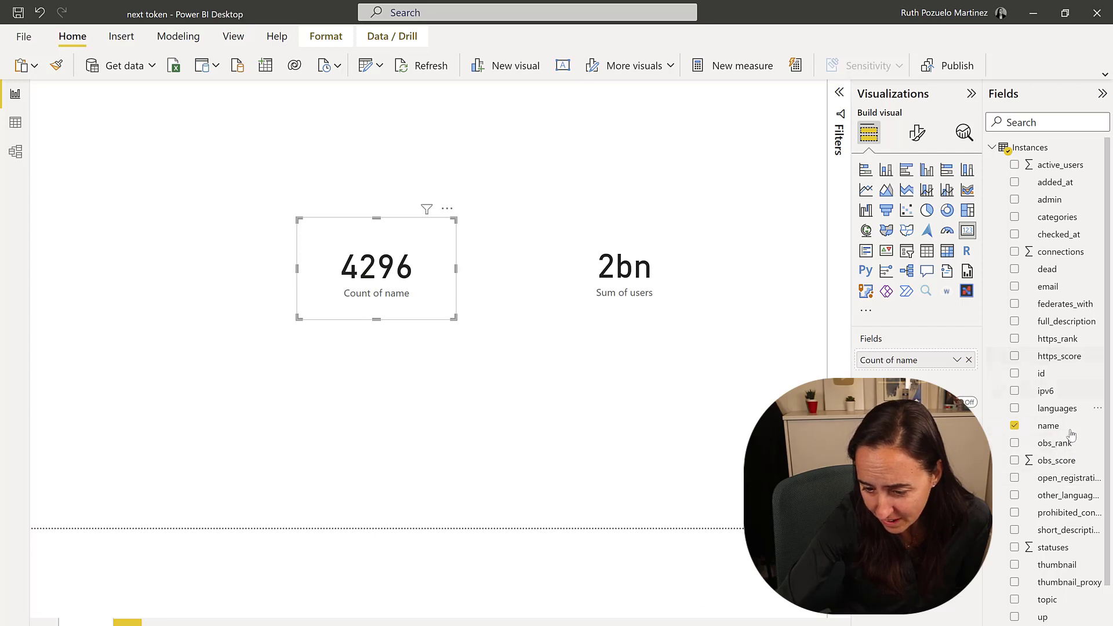
pyautogui.moveTo(999, 442); pyautogui.dragTo(128, 232)
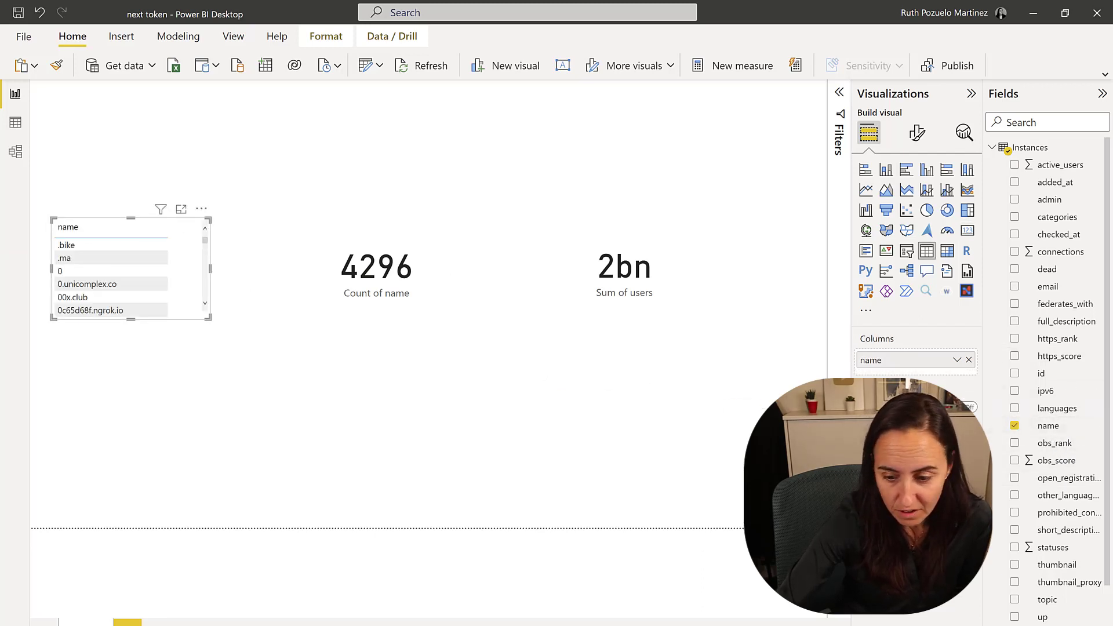
pyautogui.scroll(-2, 1076, 610)
pyautogui.moveTo(1048, 612); pyautogui.dragTo(181, 290)
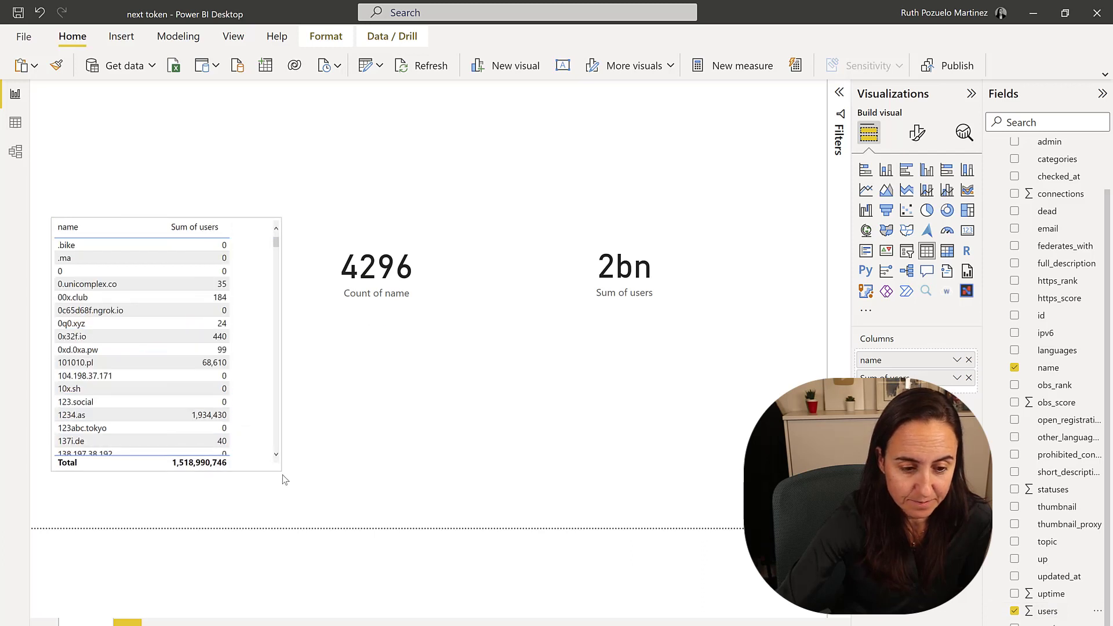
# Step: Sort the table by Sum of users descending, then resize the table and narrow the name column
pyautogui.click(204, 232)
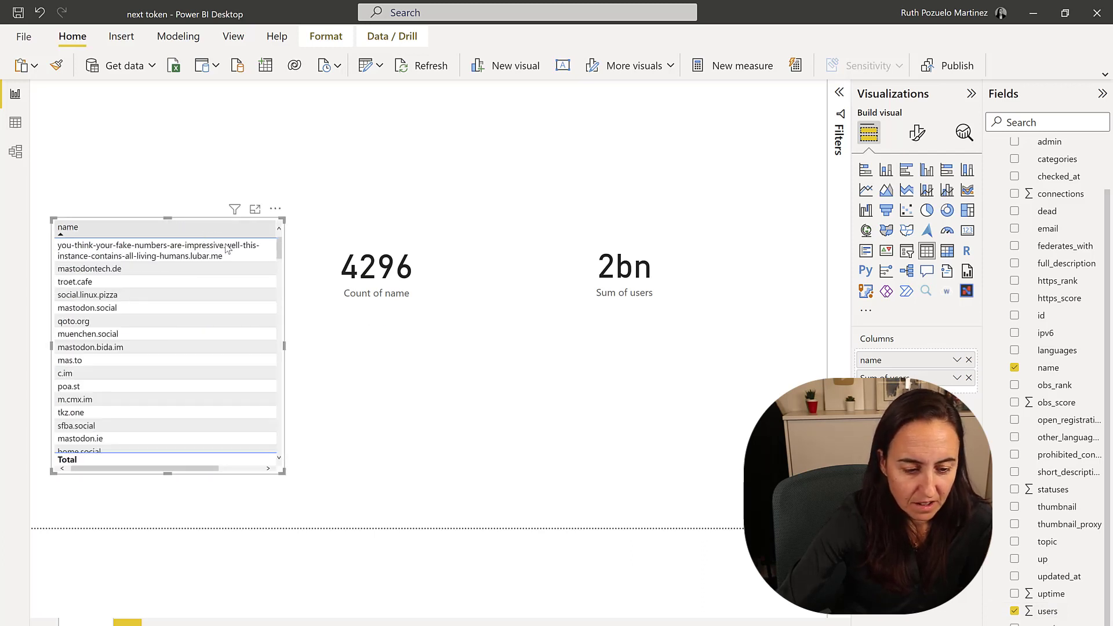
pyautogui.scroll(-3, 239, 284)
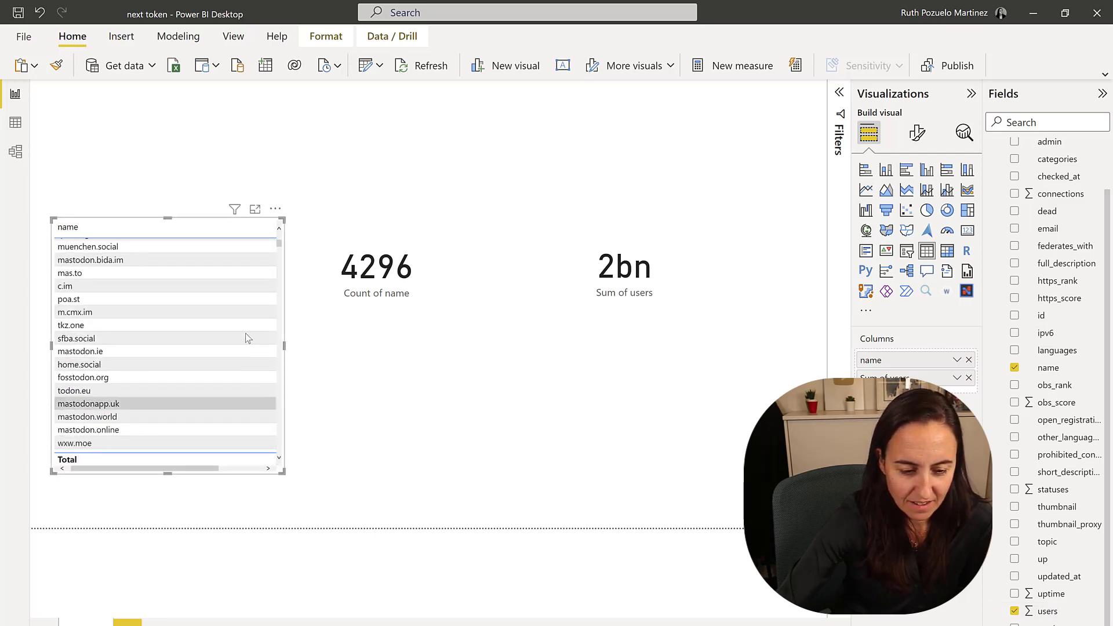
pyautogui.scroll(3, 243, 326)
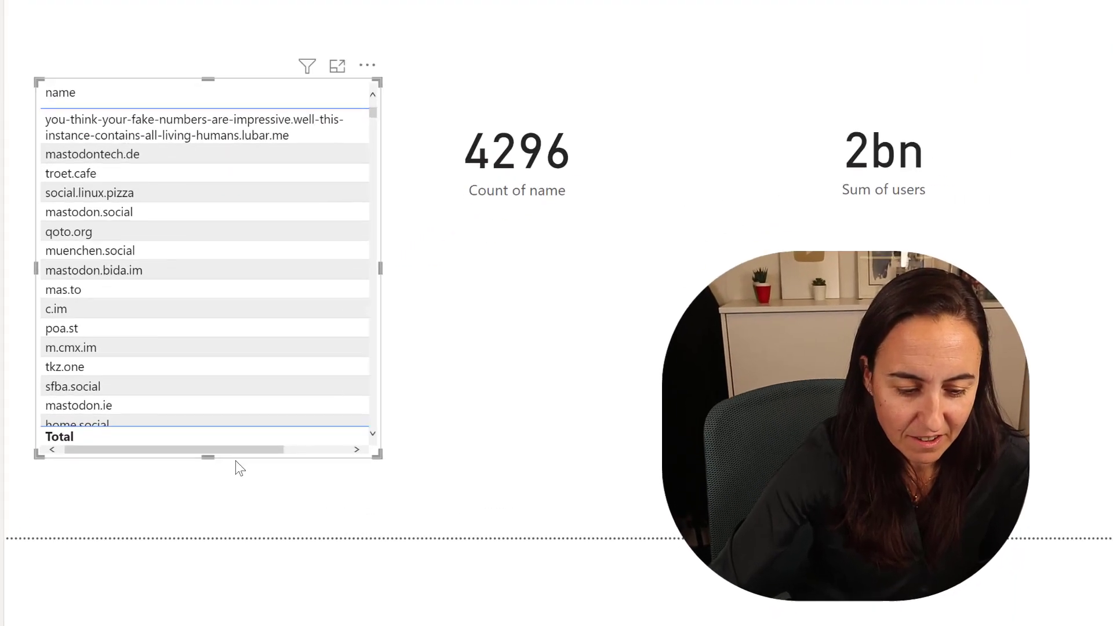
pyautogui.moveTo(247, 454); pyautogui.dragTo(377, 226)
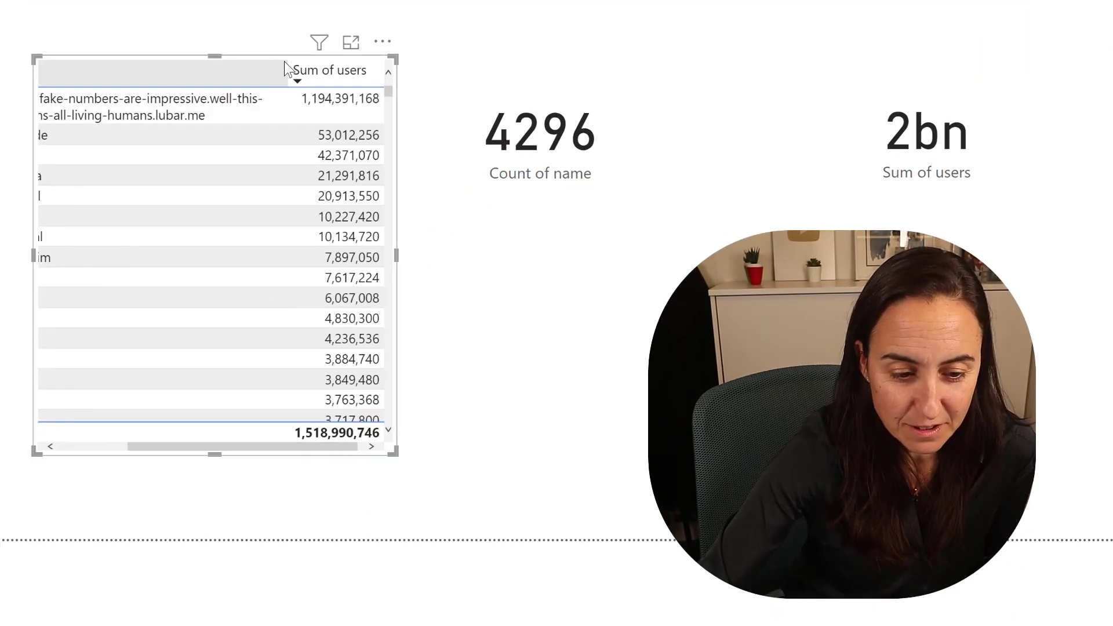
pyautogui.moveTo(286, 67); pyautogui.dragTo(182, 67)
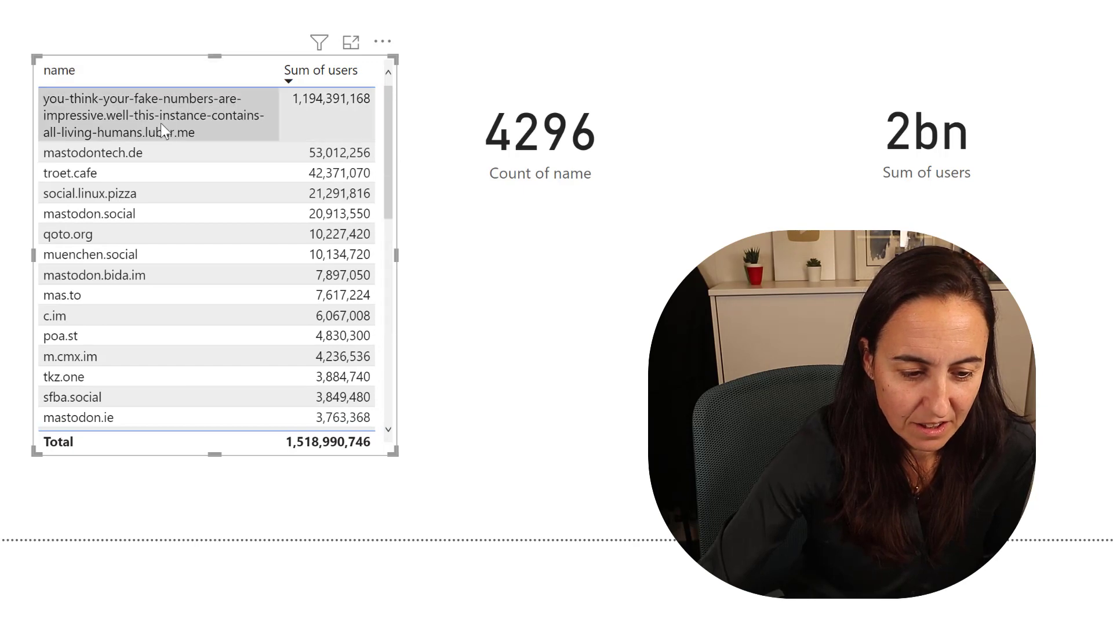